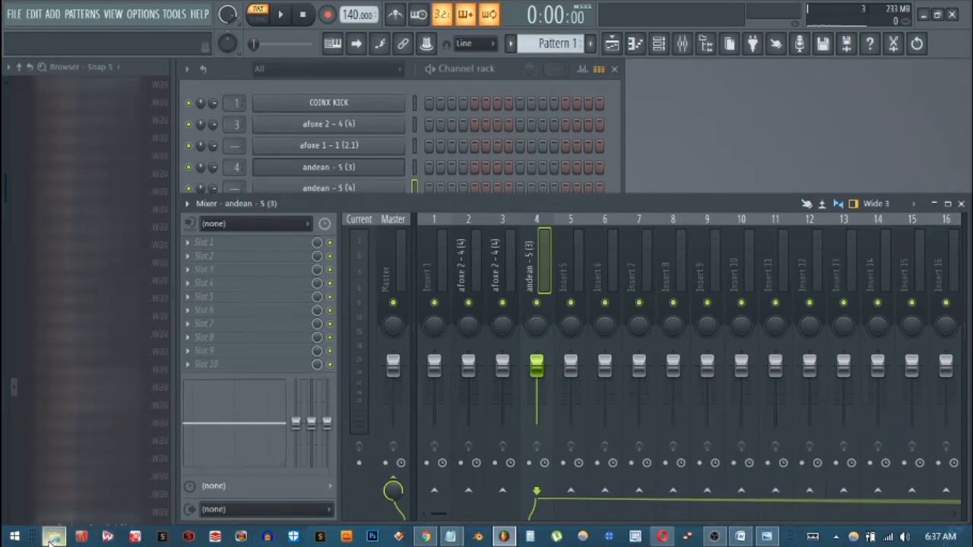
mouse_move(53, 536)
click(190, 513)
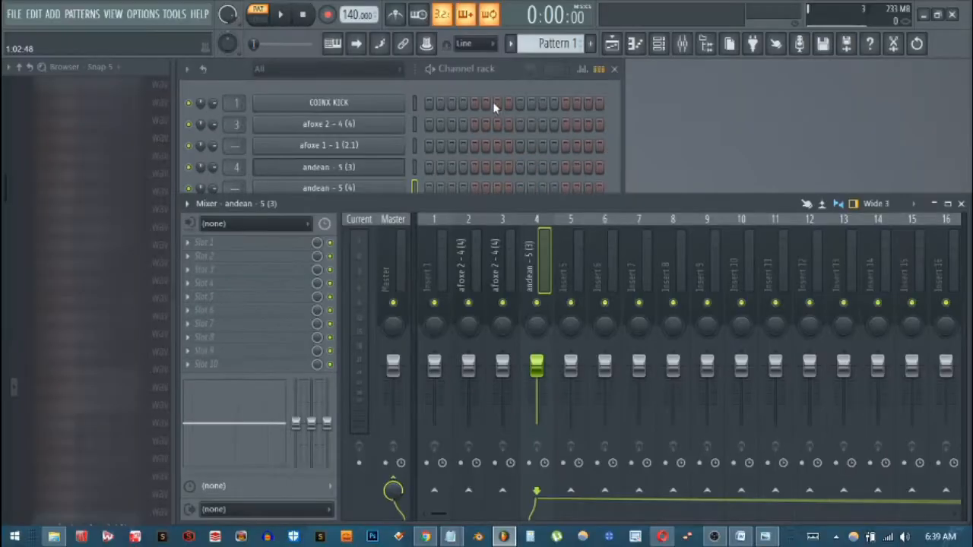
Route the afoxe 1 - 1 (2.1) channel to mixer track 5 and the andean - 5 (4) channel to mixer track 6
click(488, 129)
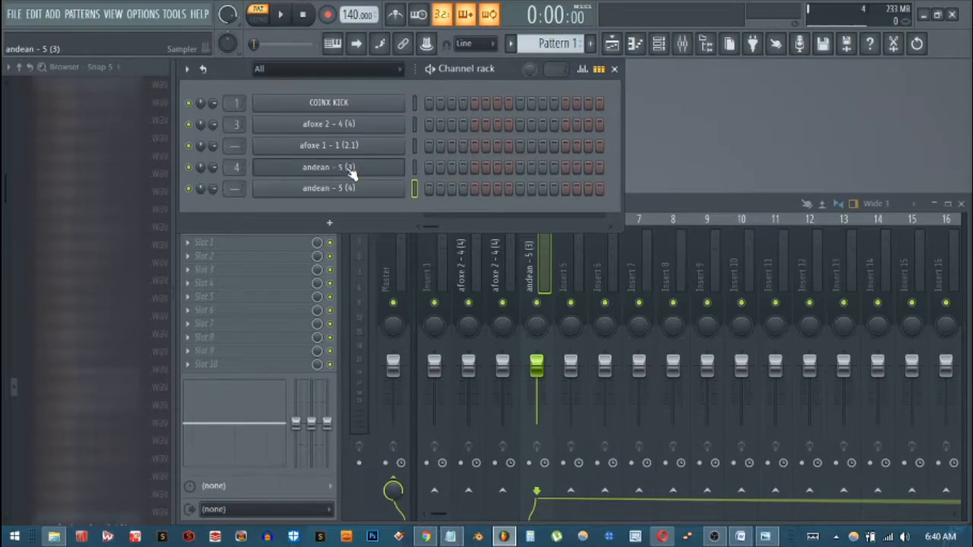
click(302, 146)
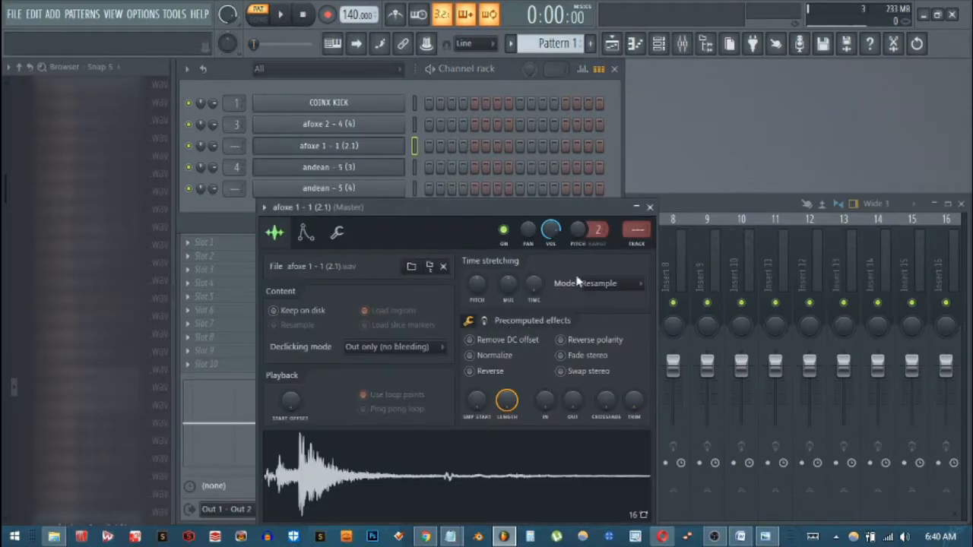
click(635, 233)
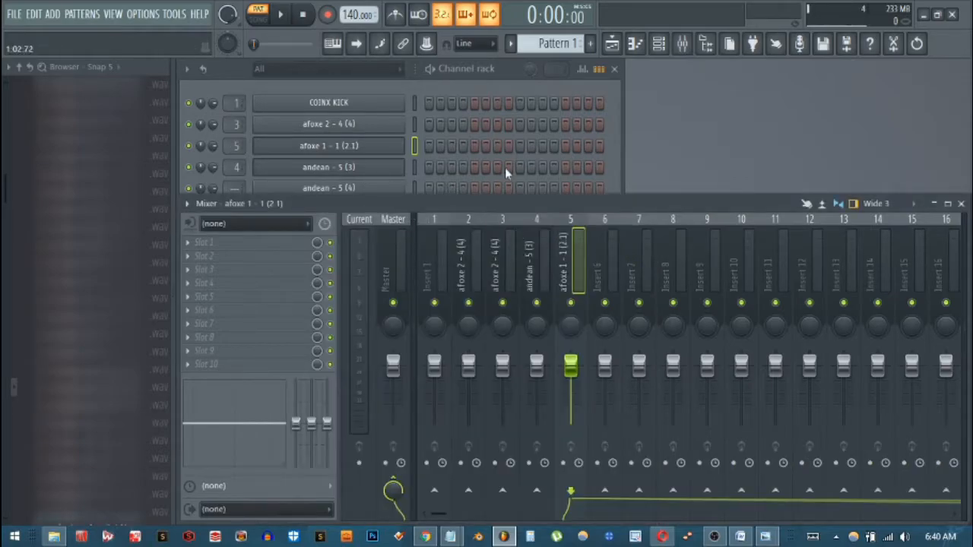
click(495, 85)
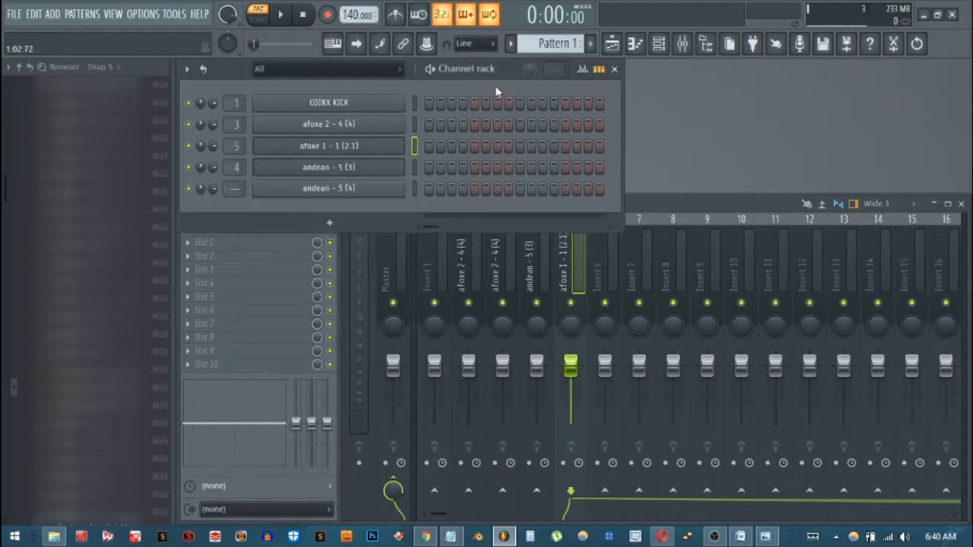
click(341, 189)
click(673, 274)
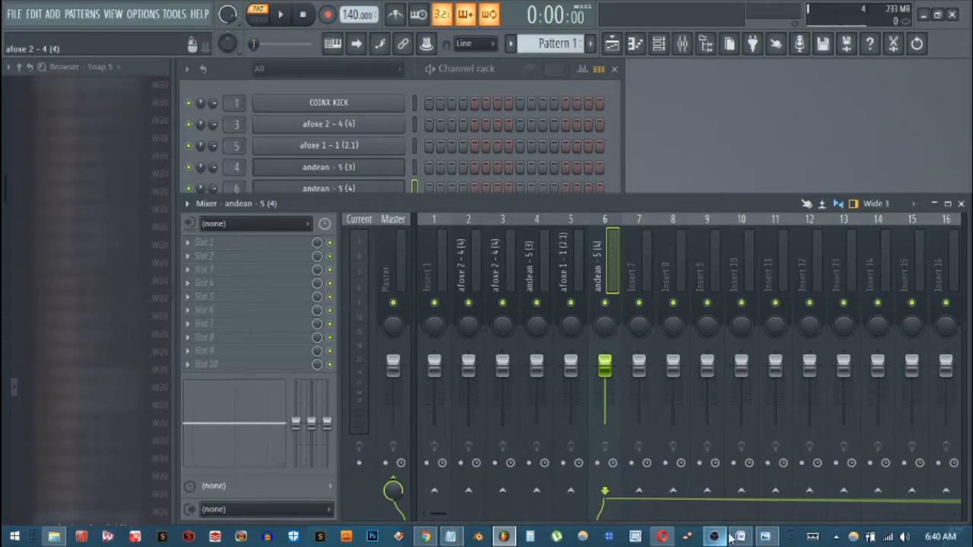
Preview the online activist (1) picture from the open desktop folder to read the kick sample tips, and return to FL Studio
click(766, 538)
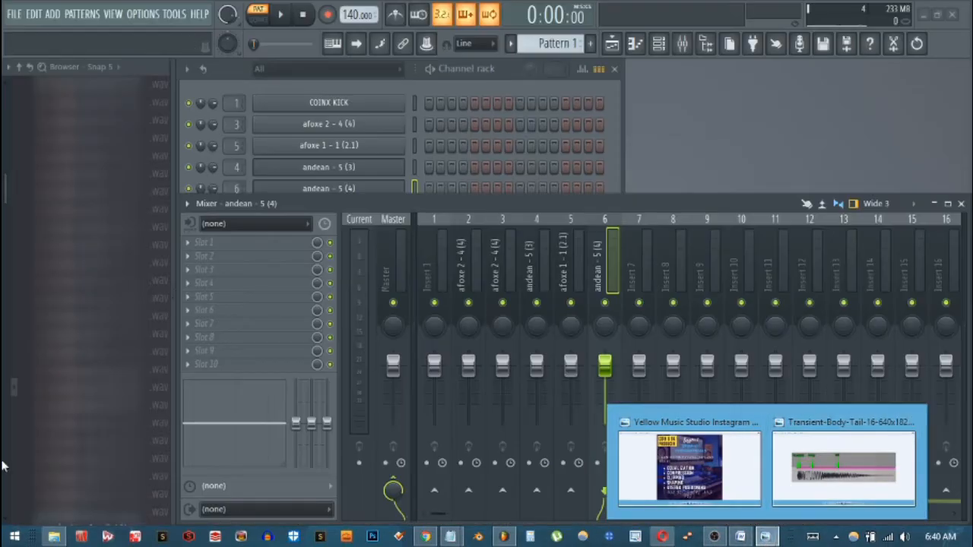
click(54, 537)
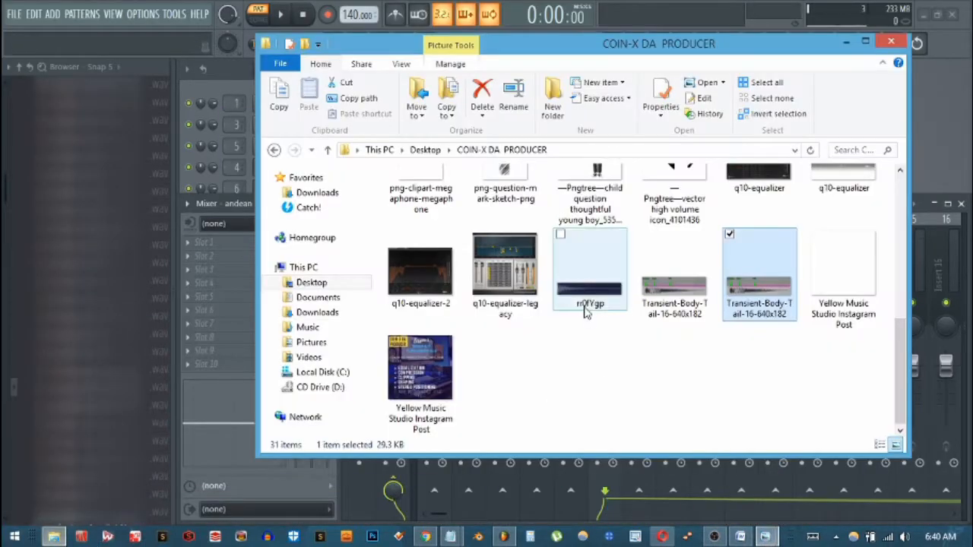
scroll(593, 369, up, 5)
click(827, 325)
right_click(827, 325)
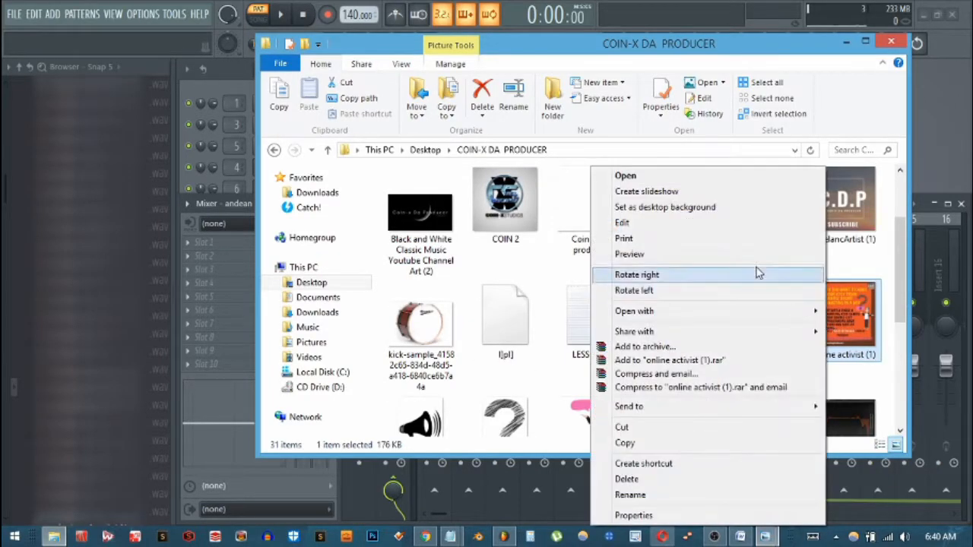
click(631, 255)
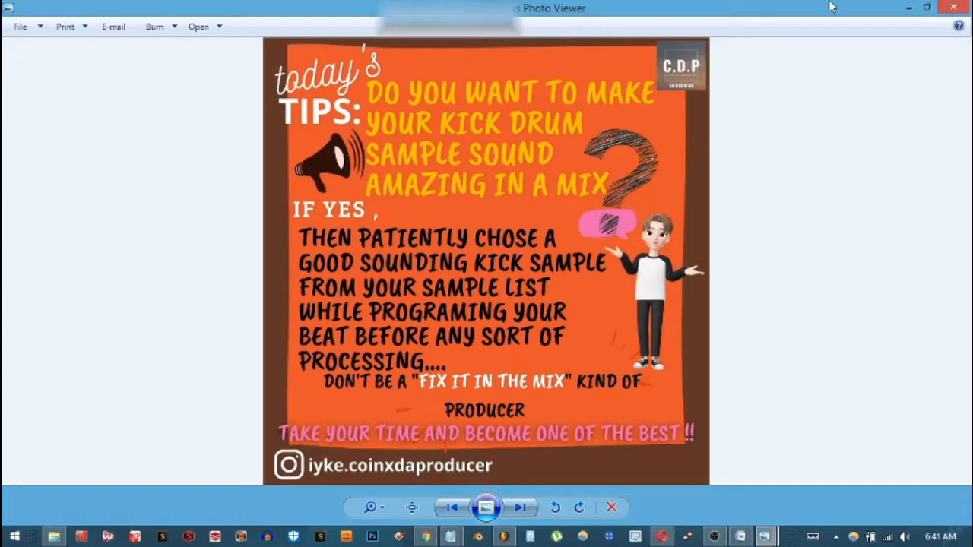
click(897, 9)
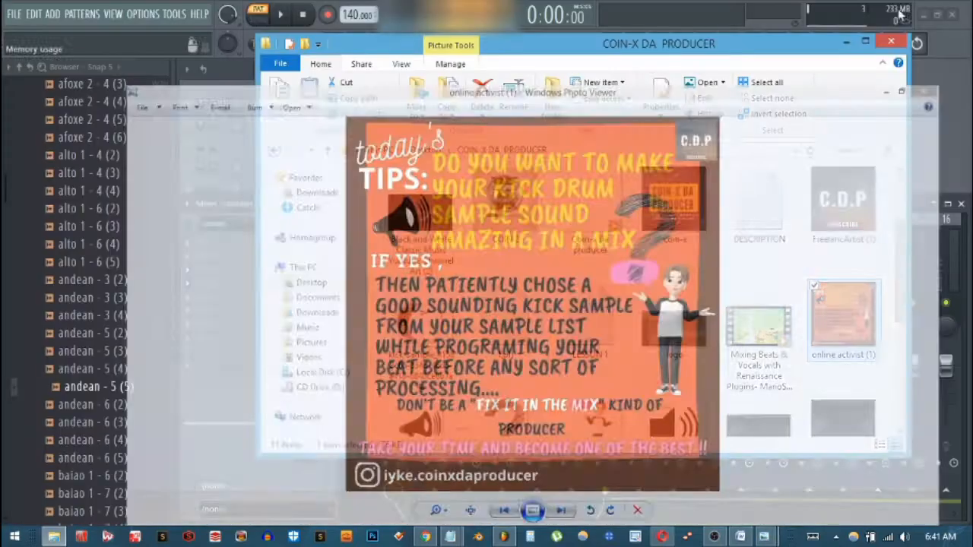
click(845, 41)
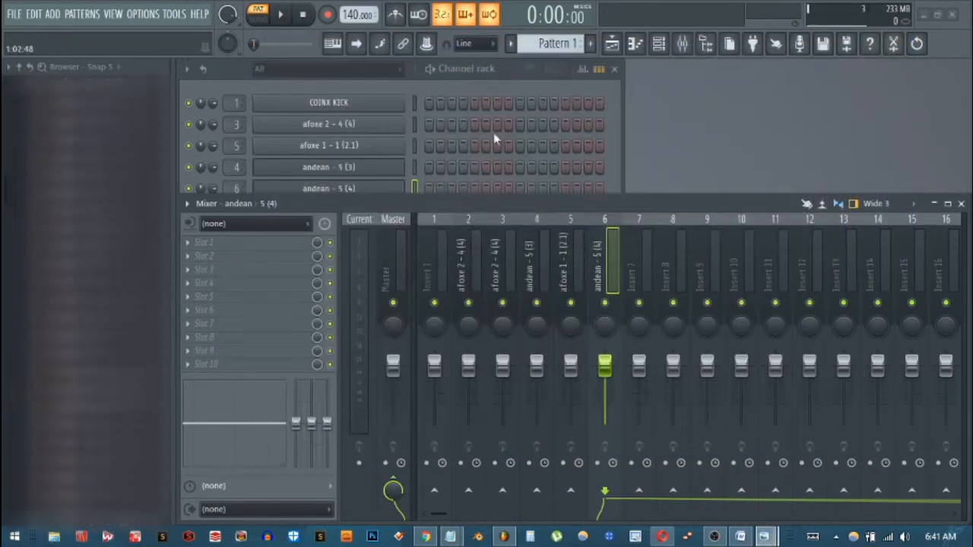
Inspect the sample waveforms of all five channels, from COINX KICK down to andean - 5 (4), and close the last sampler window
click(614, 90)
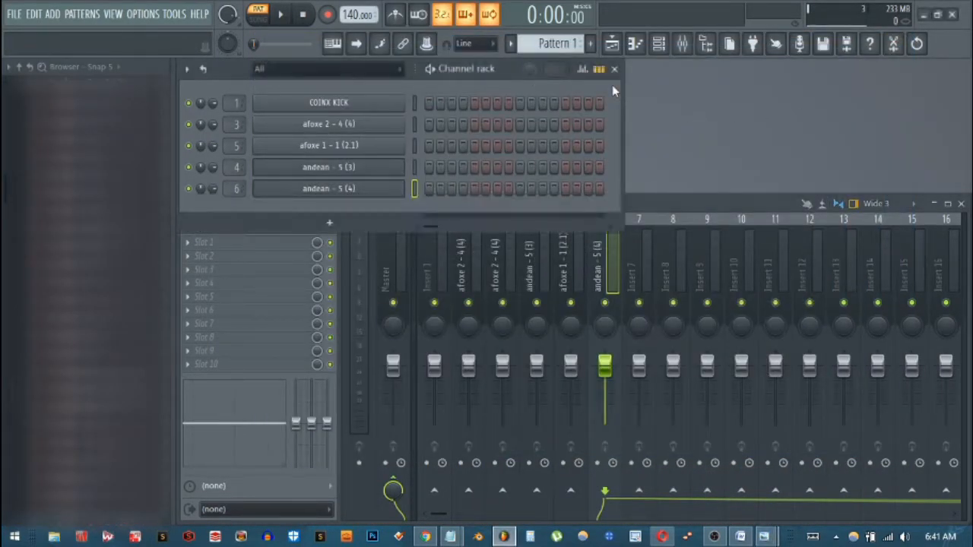
click(348, 103)
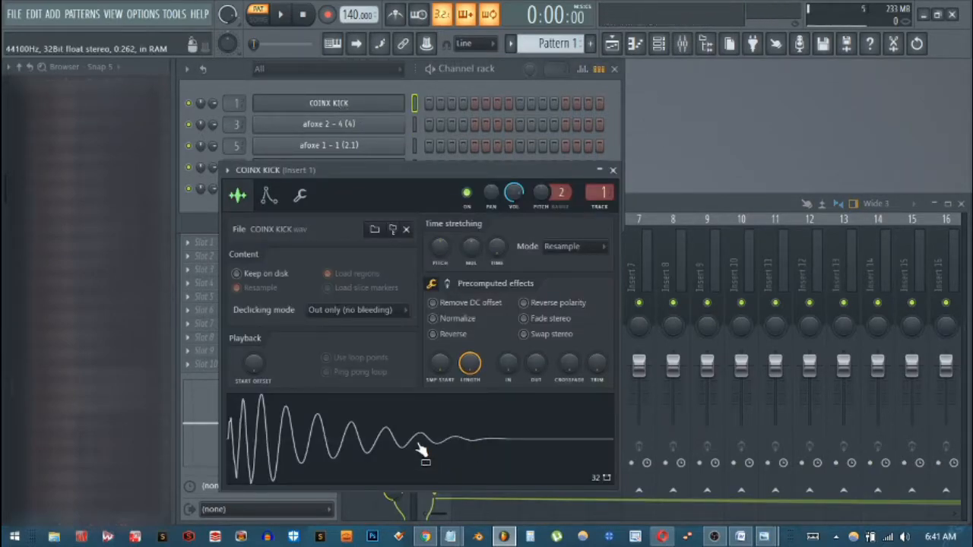
click(330, 126)
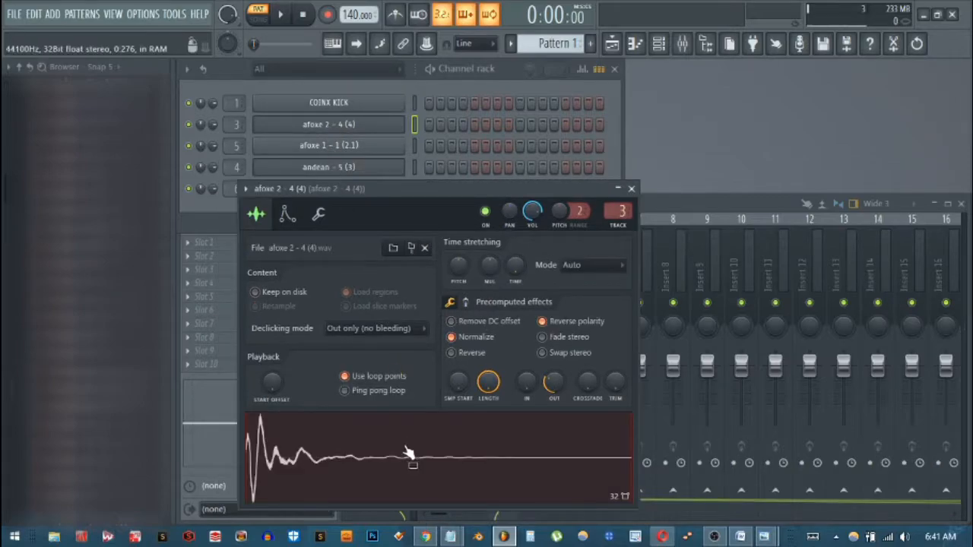
click(333, 150)
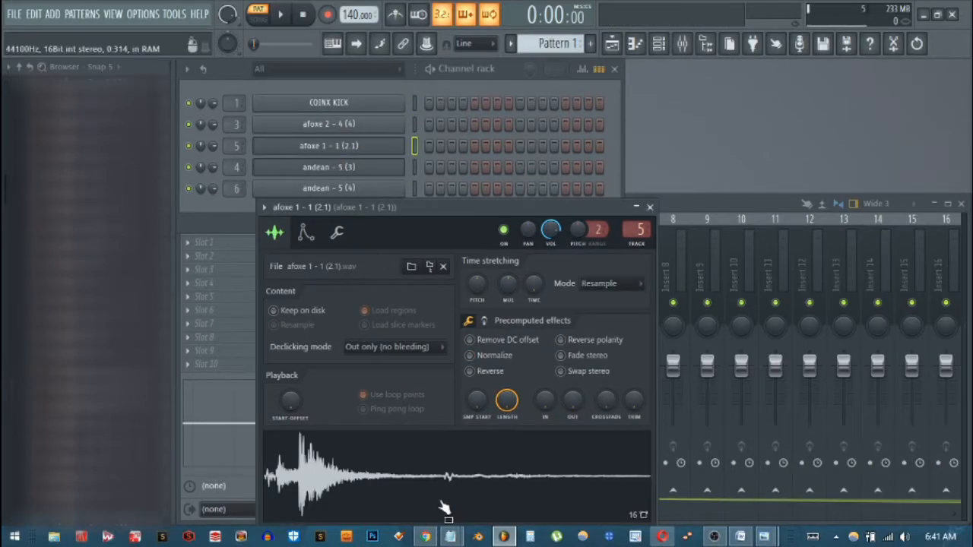
click(336, 172)
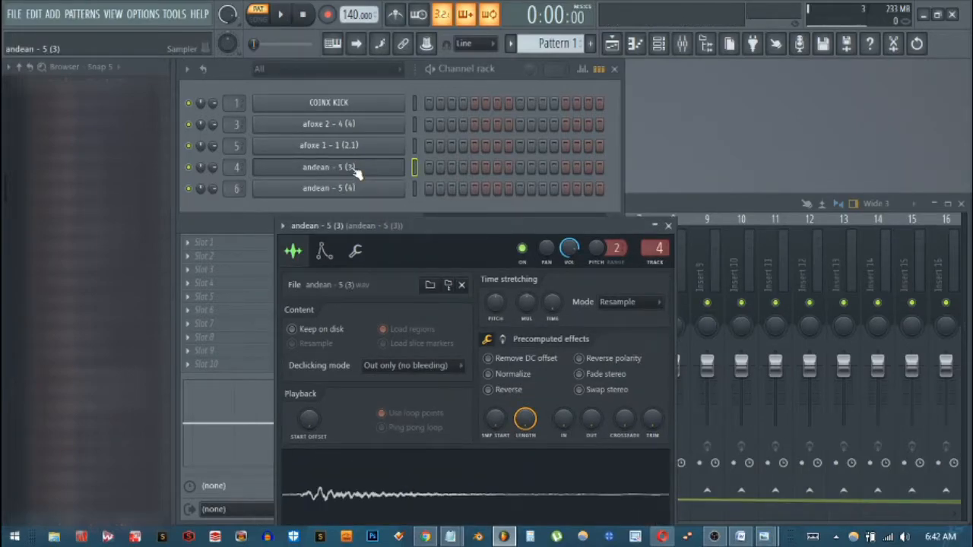
click(337, 190)
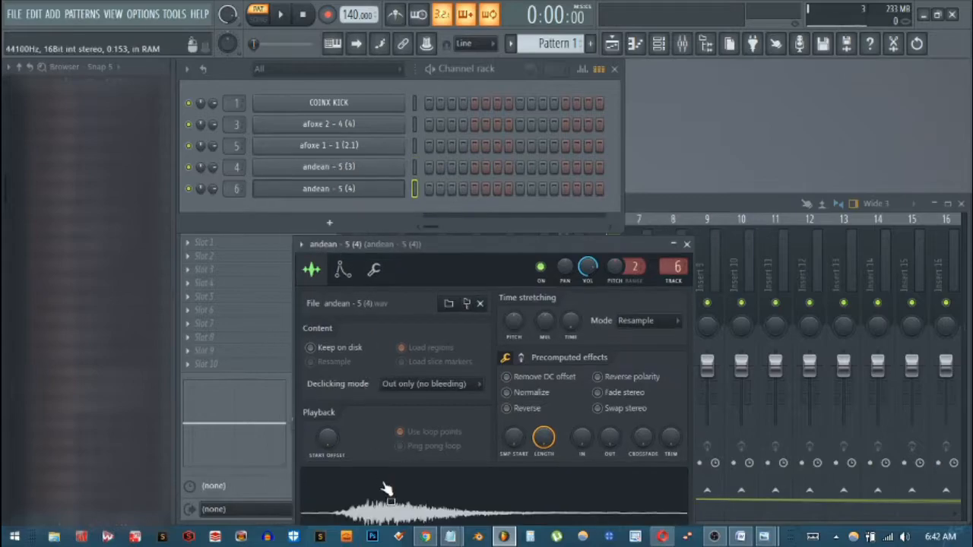
click(687, 245)
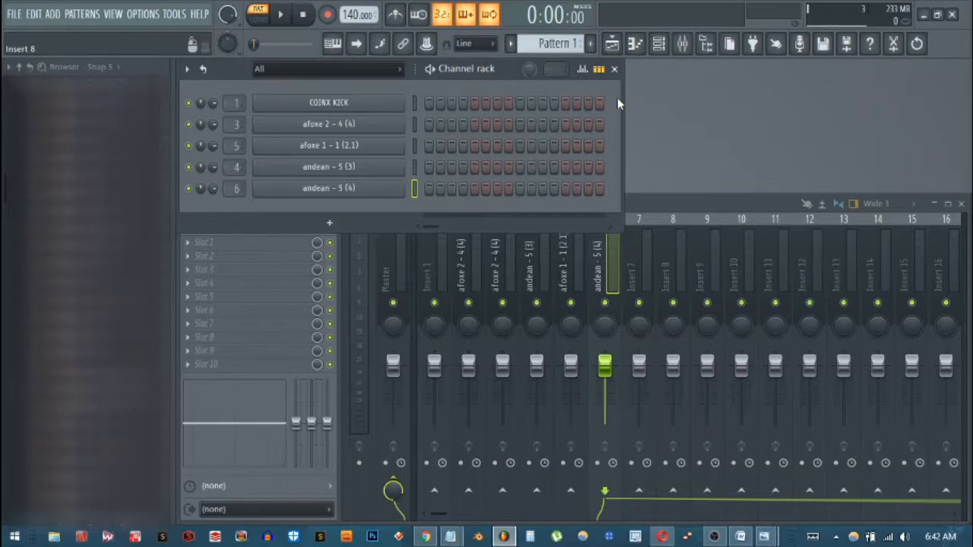
View the lesson 1 drum kit fundamentals picture in Windows Photo Viewer and return to FL Studio
click(690, 204)
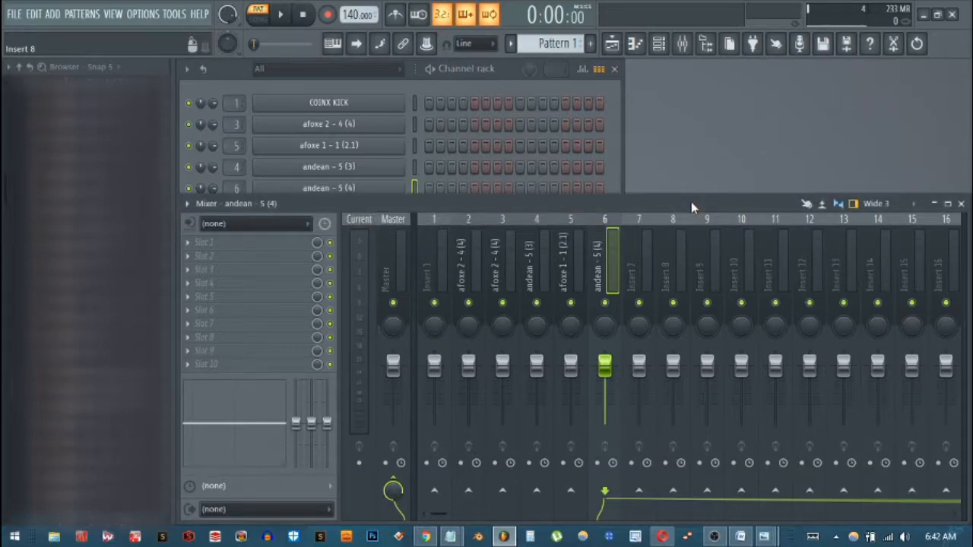
click(764, 537)
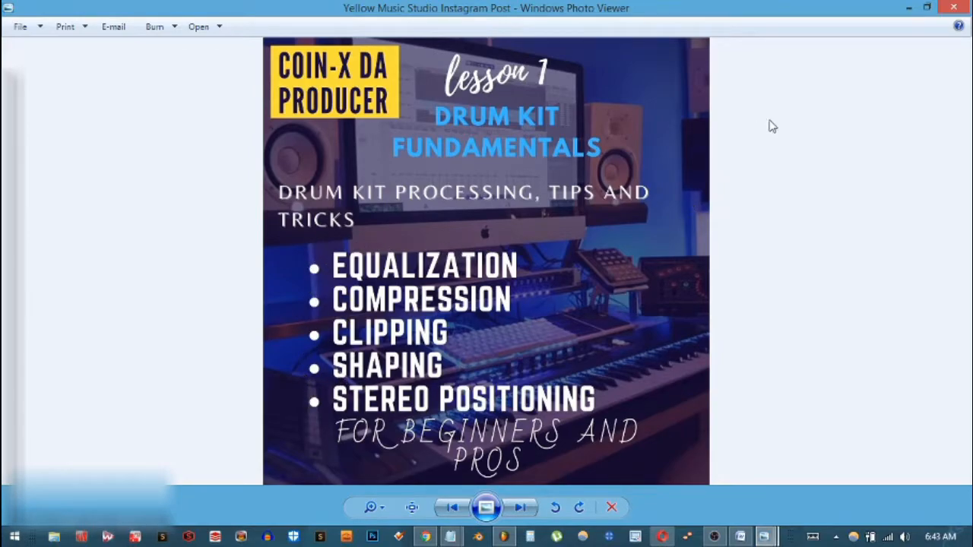
click(909, 9)
Open the playlist, look over the channel rack and bring the playlist back to the front
click(614, 46)
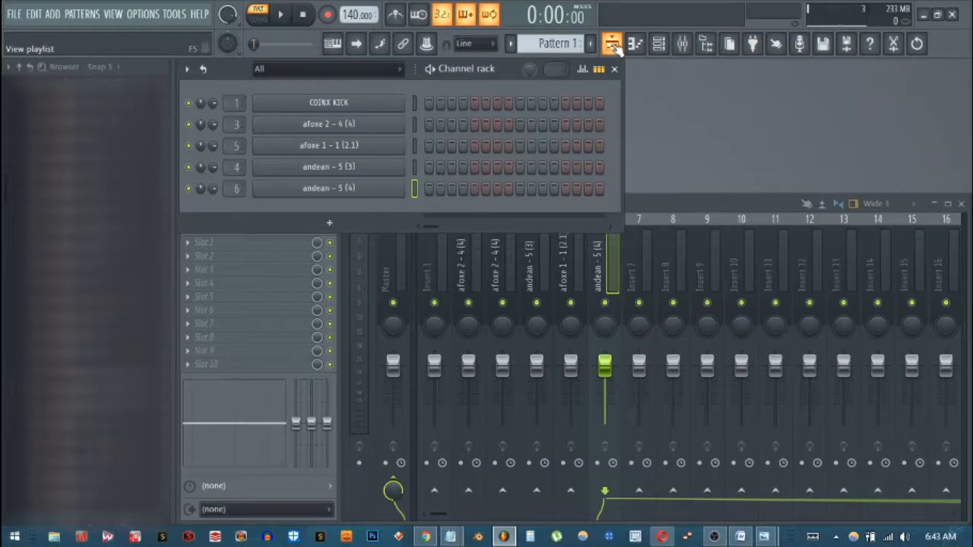
click(613, 45)
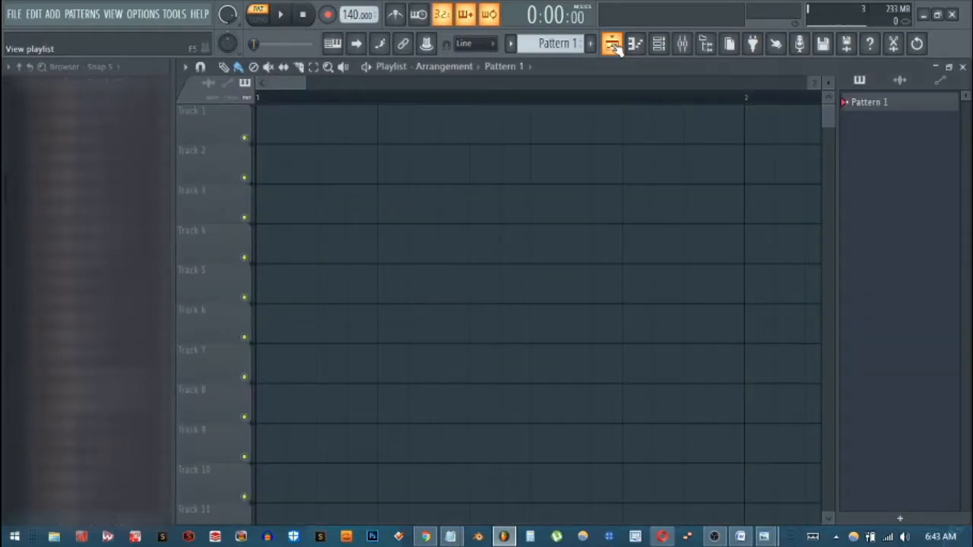
click(658, 45)
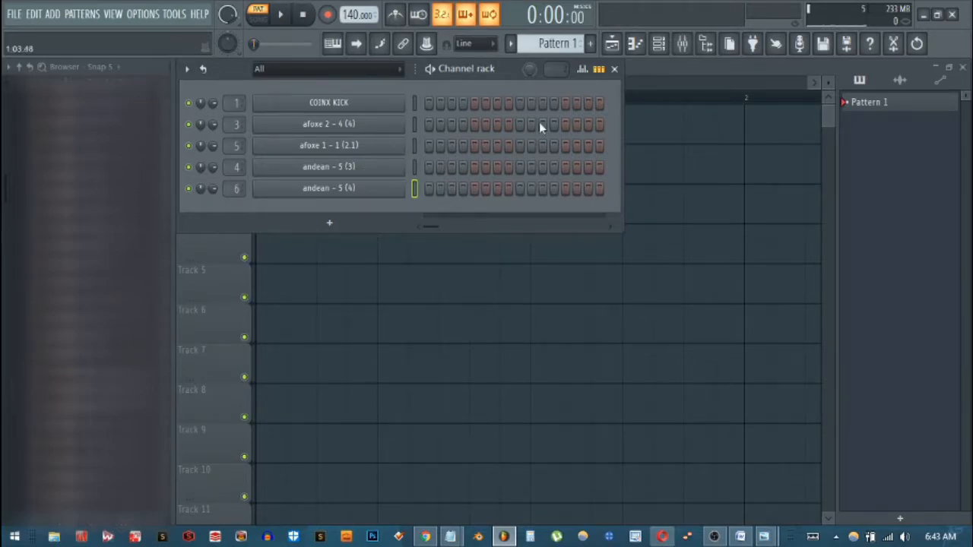
click(646, 70)
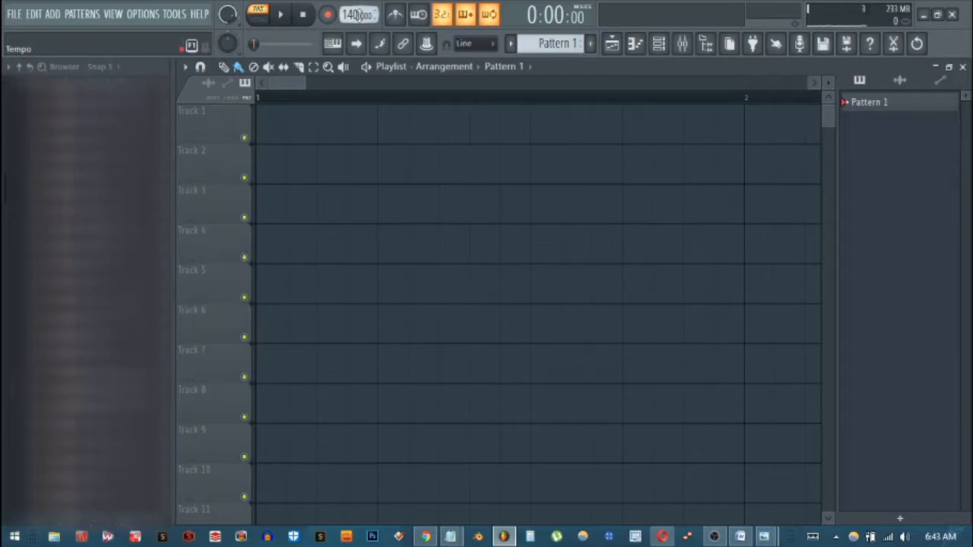
Set the project tempo to 106 BPM by tapping it in the Tempo tapper, and close the tapper
right_click(358, 14)
click(498, 25)
click(497, 251)
click(497, 251)
click(497, 251)
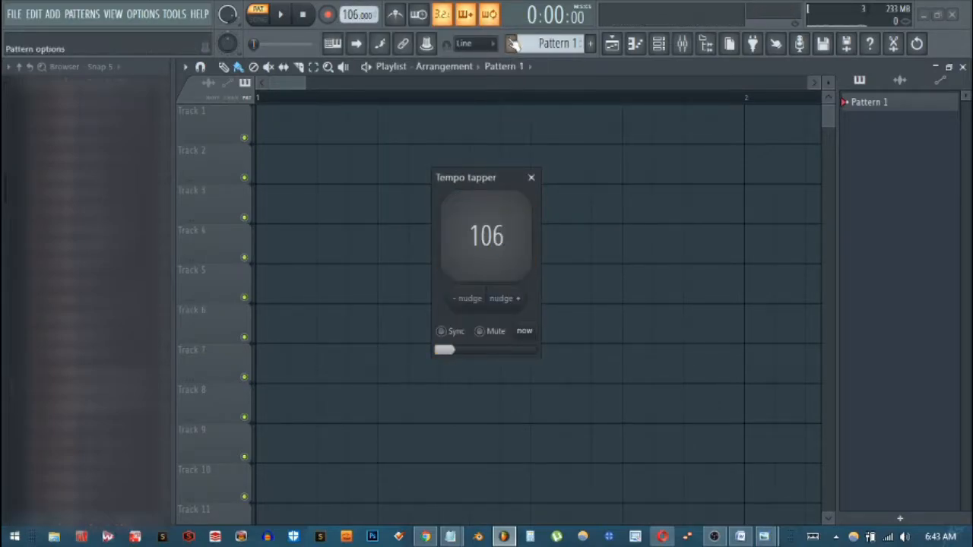
click(532, 178)
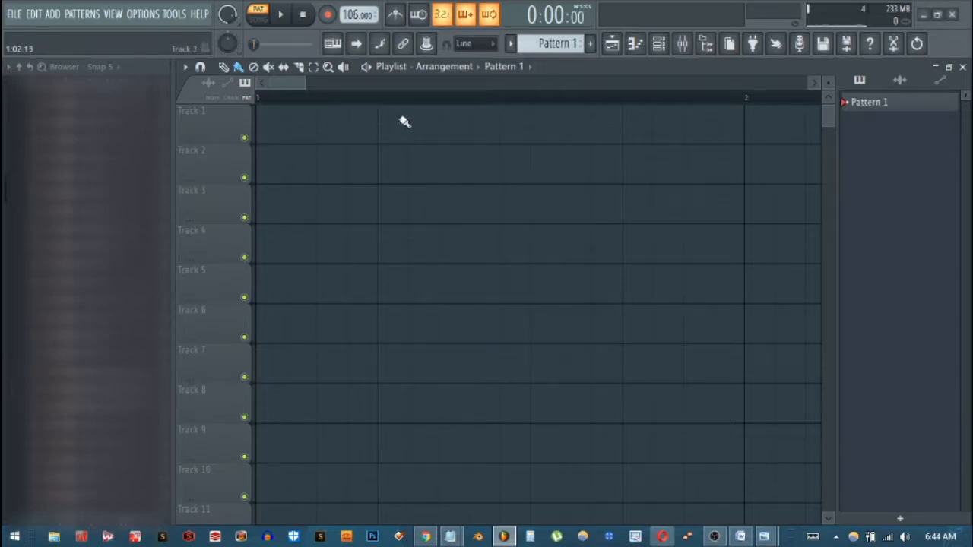
Turn on the metronome and play the pattern briefly to check the tempo, ending back at the playlist
click(395, 15)
key(space)
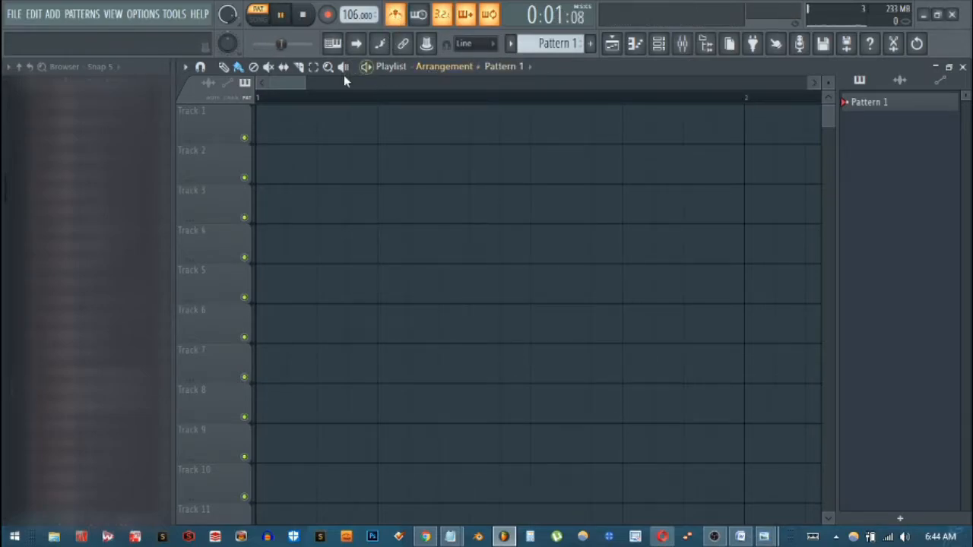
click(658, 44)
key(space)
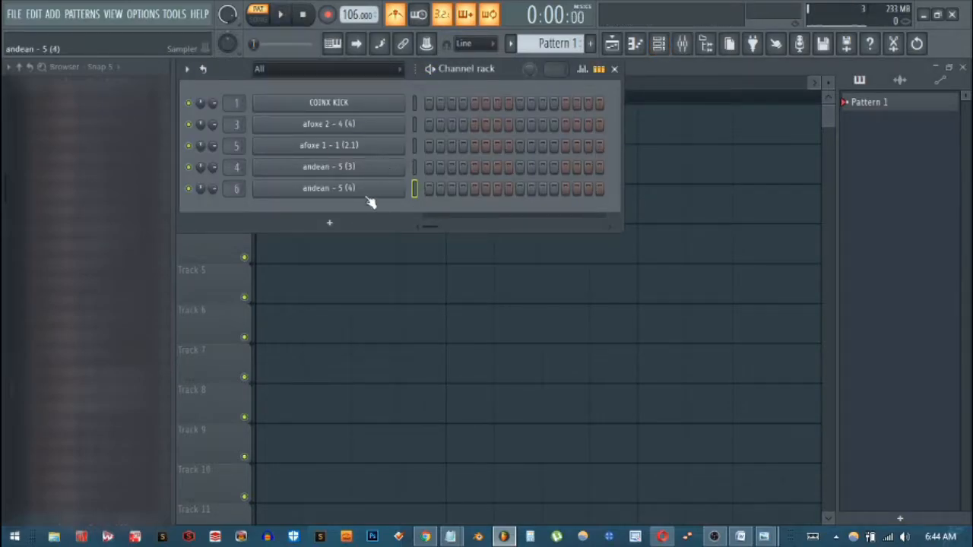
click(614, 69)
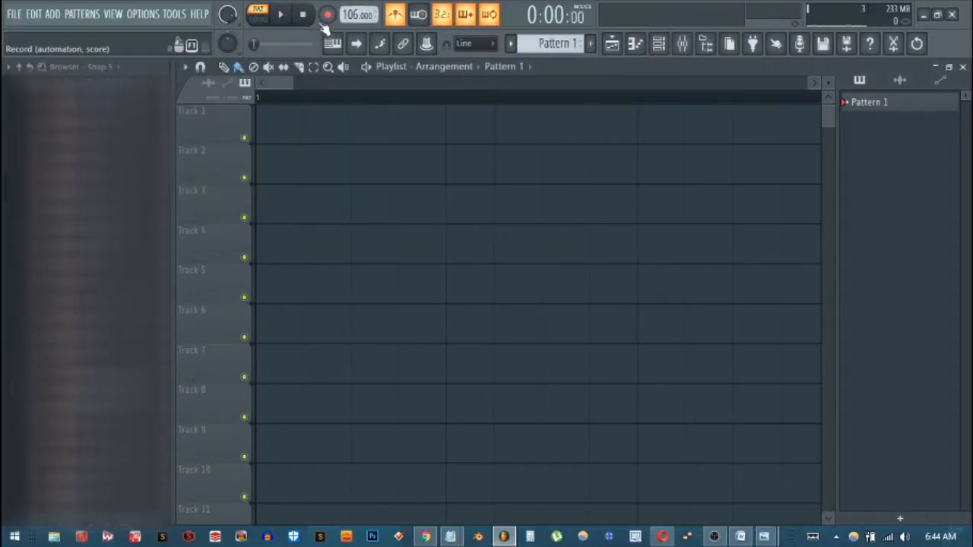
Switch to song mode with recording armed and rename Pattern 1 as CH
key(l)
click(555, 43)
click(588, 137)
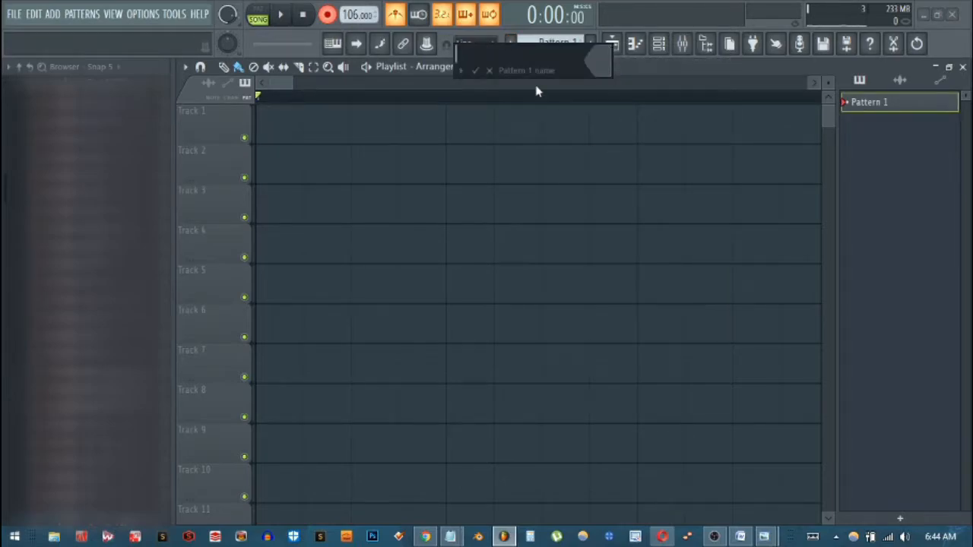
text(CH)
click(600, 61)
Place the CH pattern at the start of playlist Track 1 and record a five-hit, one-bar part into it
click(266, 112)
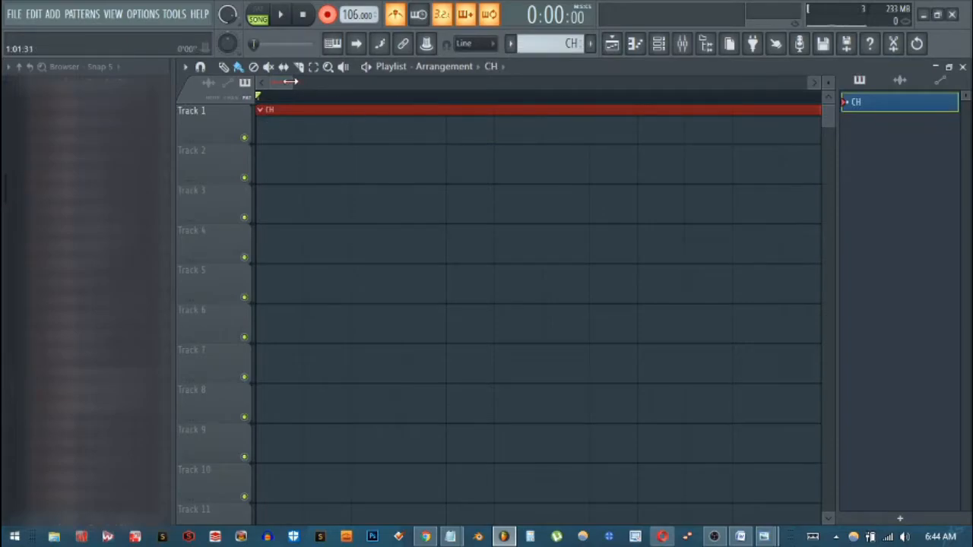
click(281, 15)
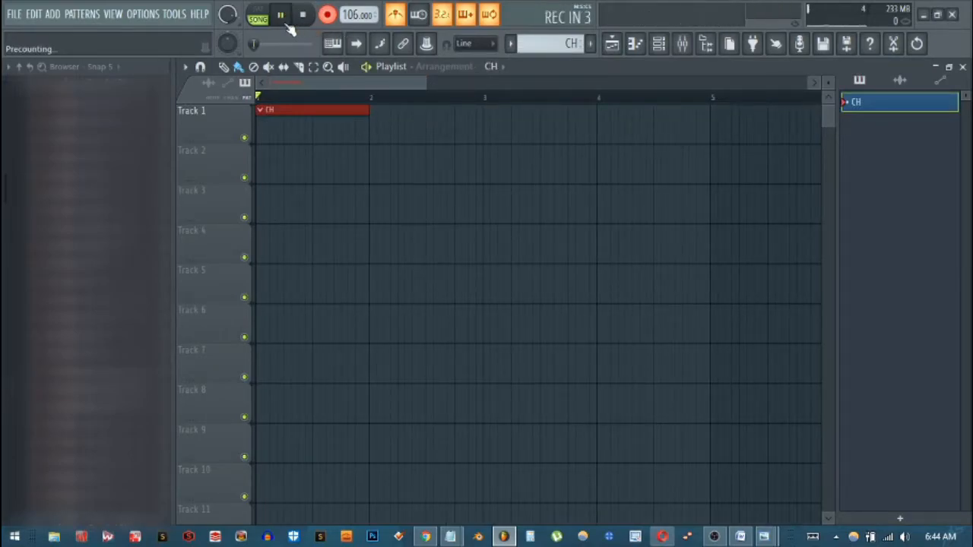
key(space)
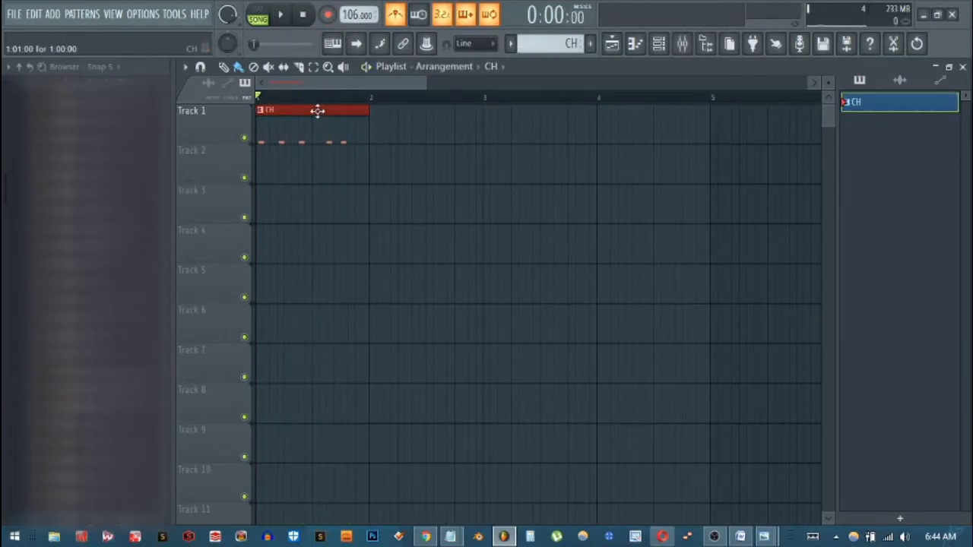
double_click(317, 108)
key(alt+r)
key(Escape)
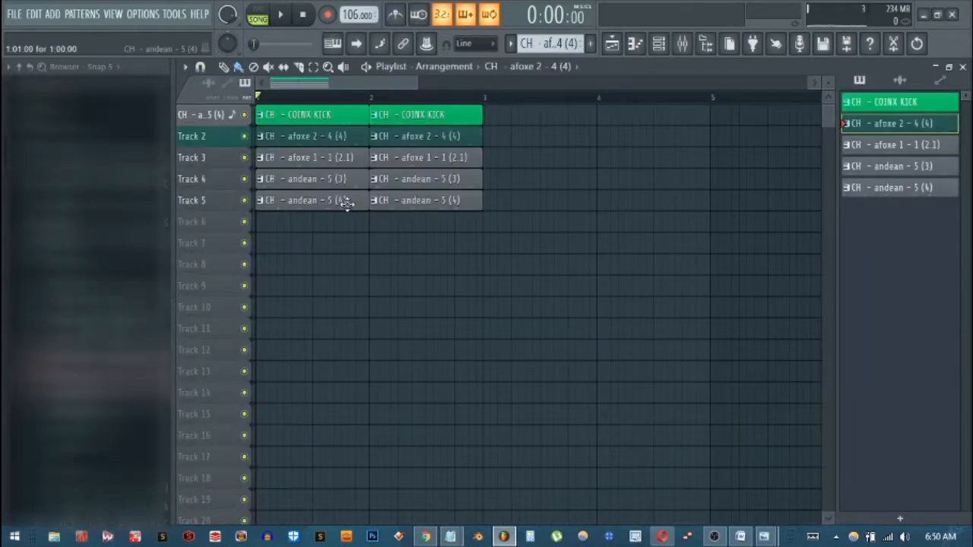
Show the mixer, then view the COINX KICK pattern in the piano roll and close it
click(682, 43)
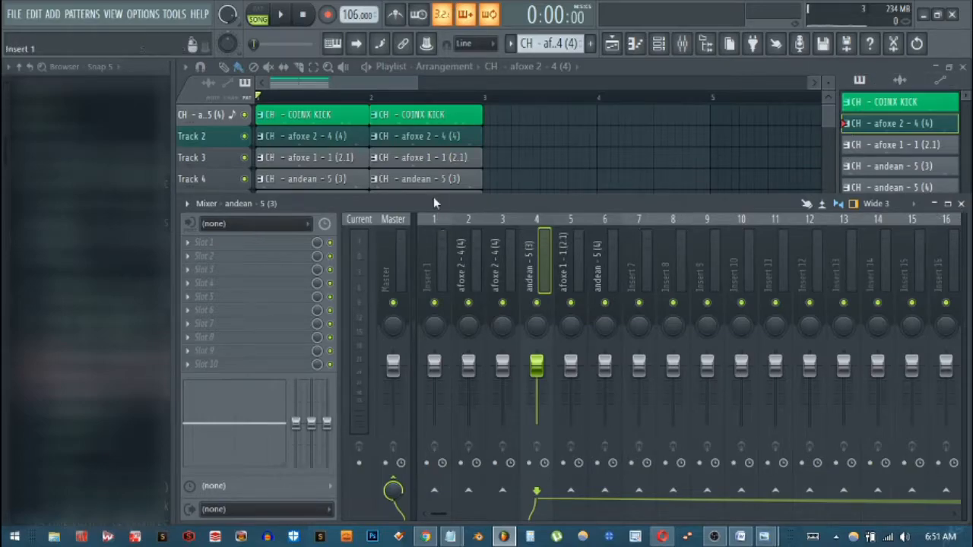
double_click(315, 114)
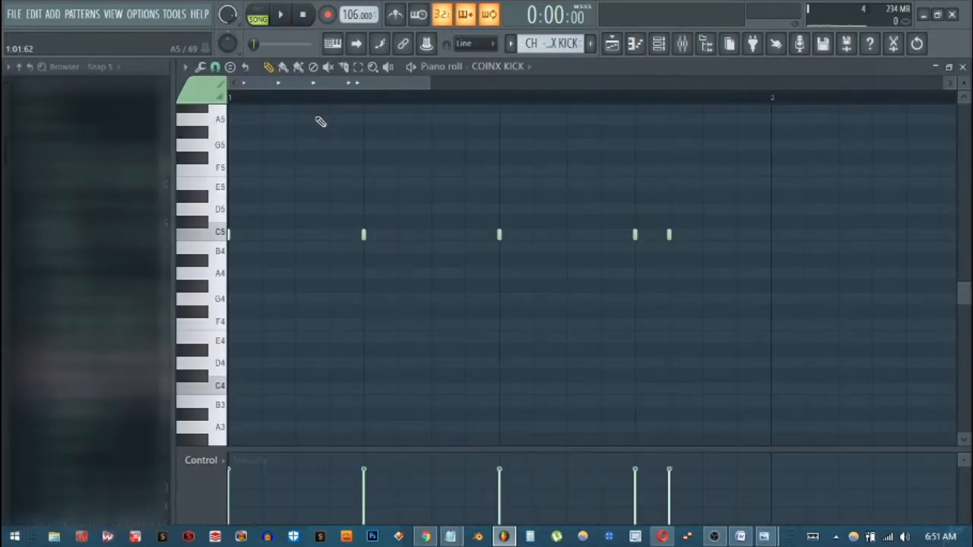
click(961, 66)
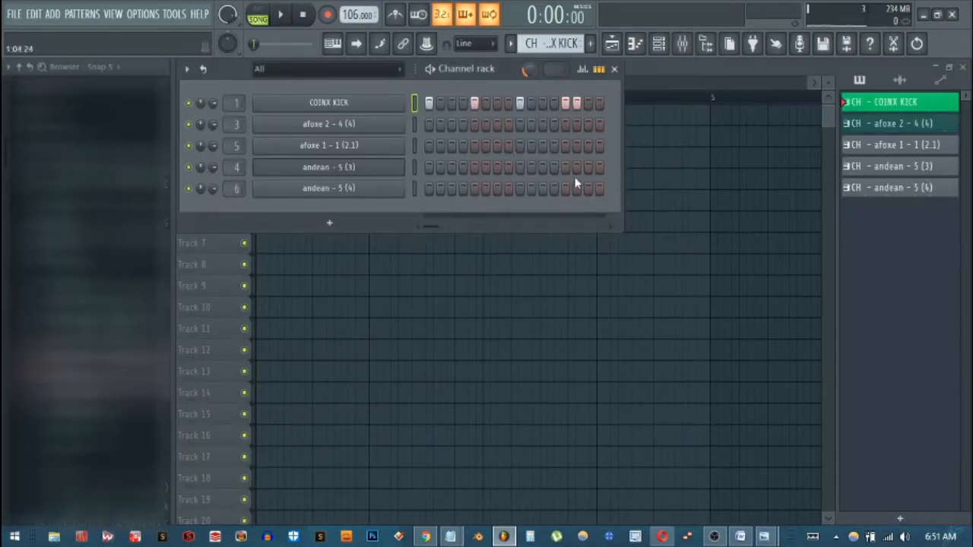
Route the andean - 5 (4) channel to mixer track 2 and close its channel settings
click(325, 131)
drag(264, 193, 418, 199)
click(283, 189)
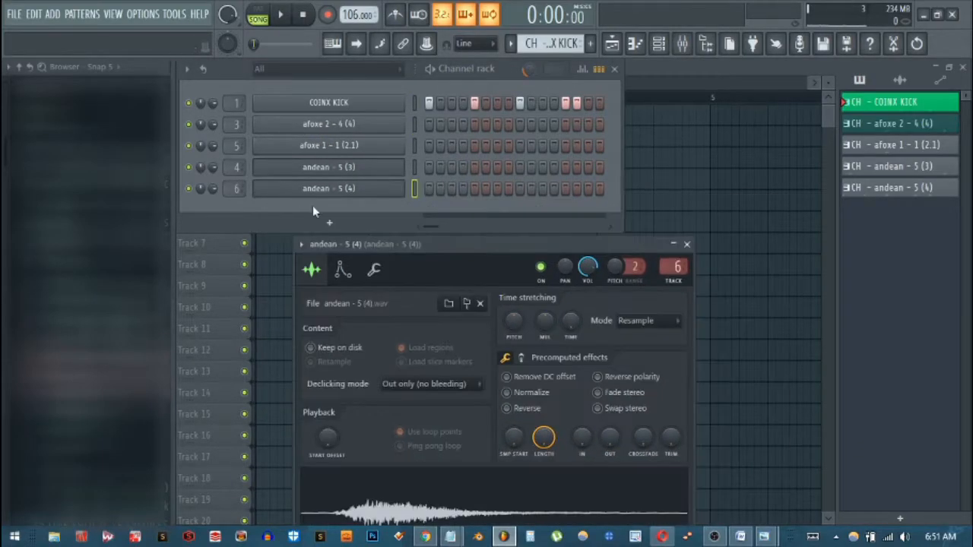
mouse_move(674, 268)
mouse_down()
mouse_move(674, 252)
mouse_move(674, 292)
mouse_move(674, 275)
mouse_up()
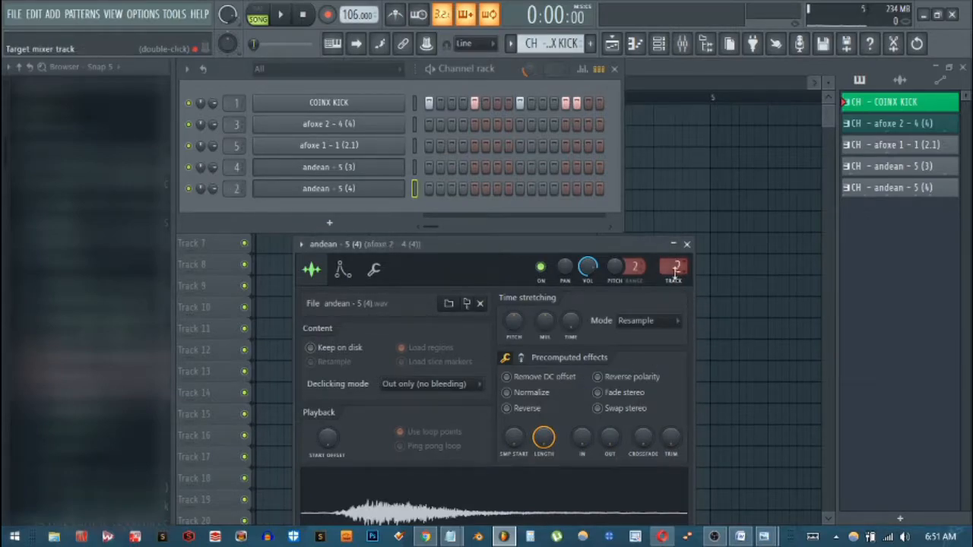
click(686, 244)
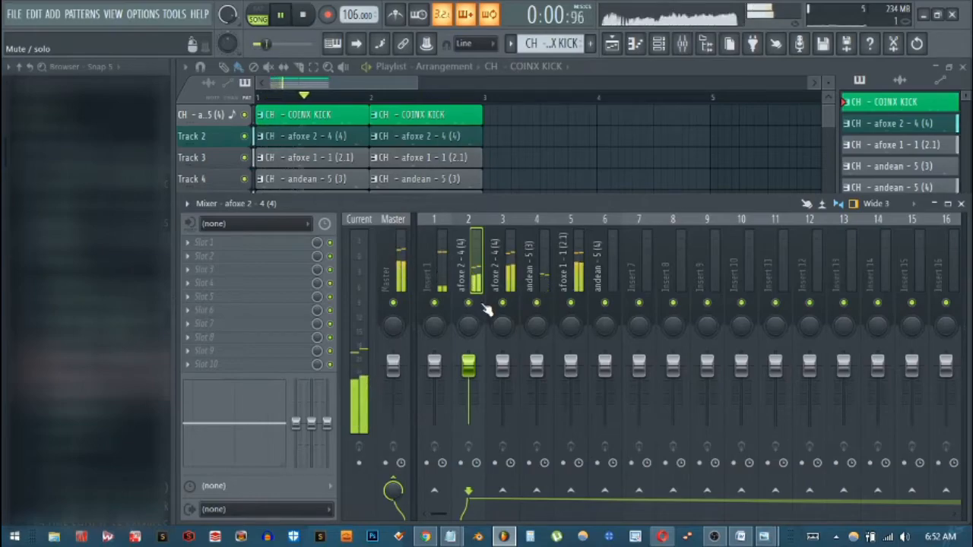
Rename mixer Insert 1 as KICK and solo it with playback stopped
right_click(445, 243)
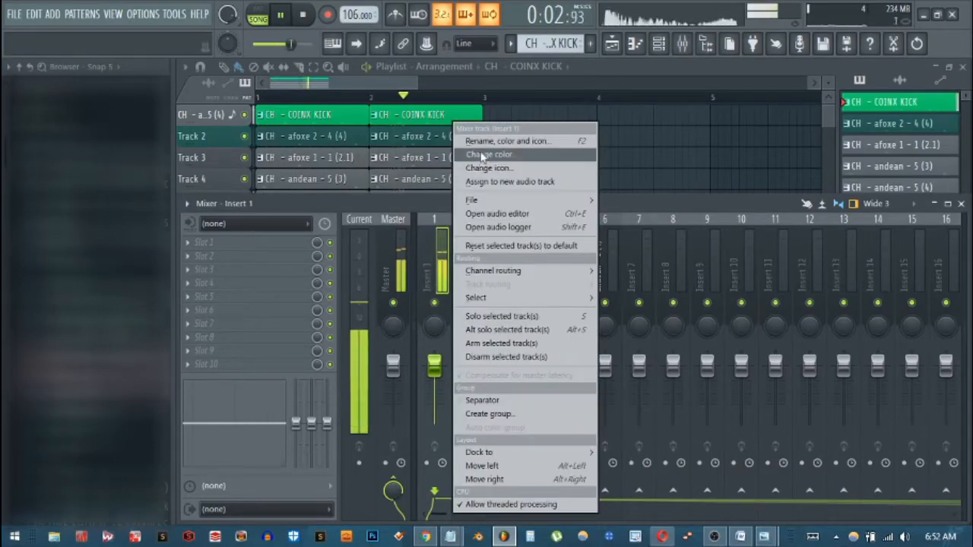
click(503, 141)
text(KICK)
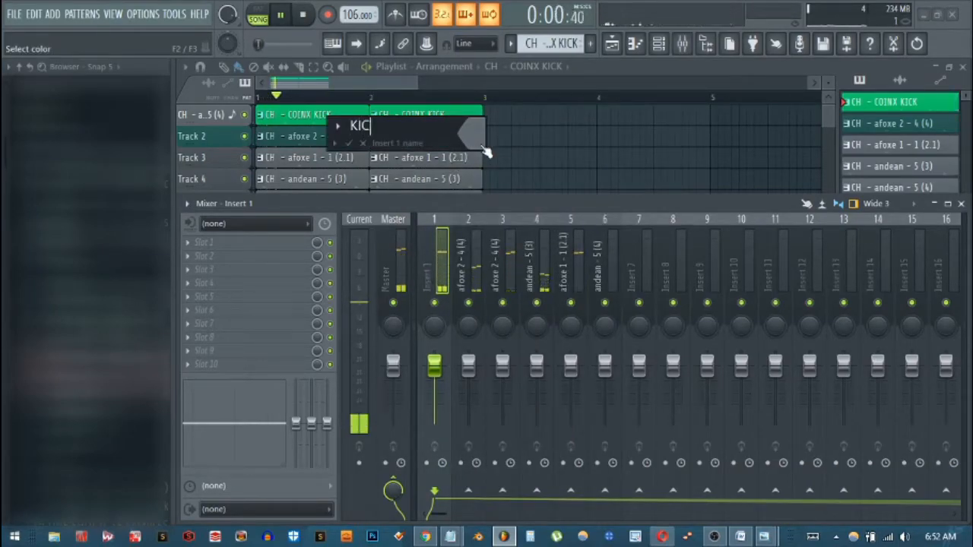
key(Return)
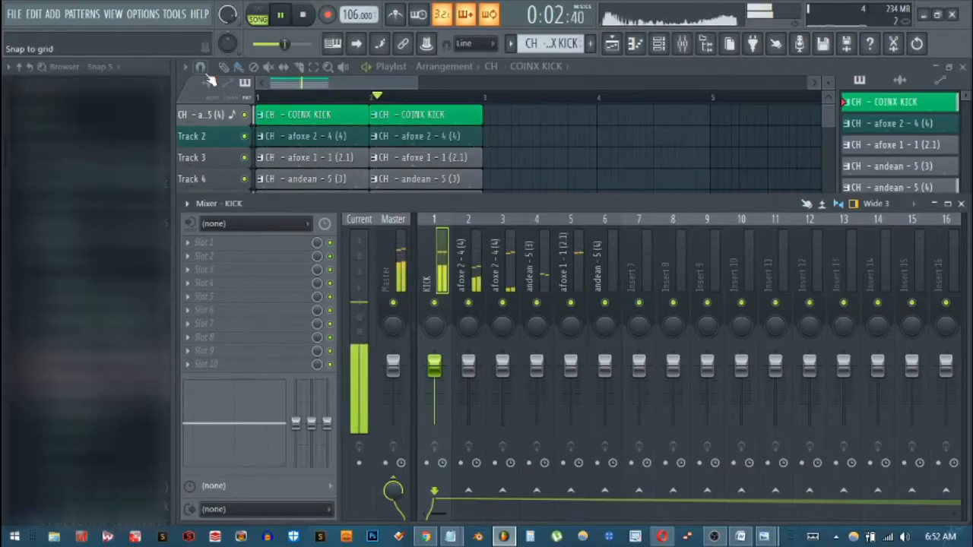
key(space)
right_click(434, 303)
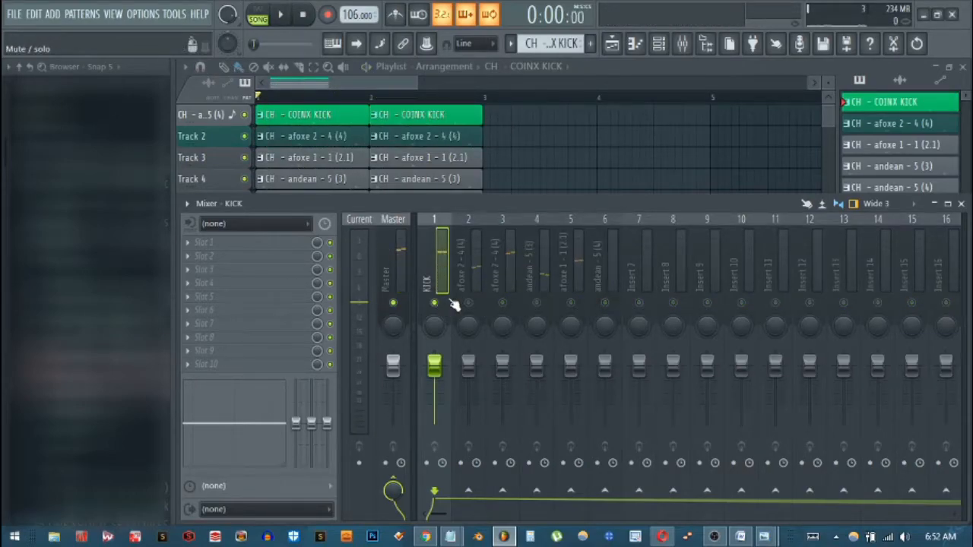
Examine the kick's notes in the piano roll and return to the channel rack
click(305, 114)
double_click(309, 116)
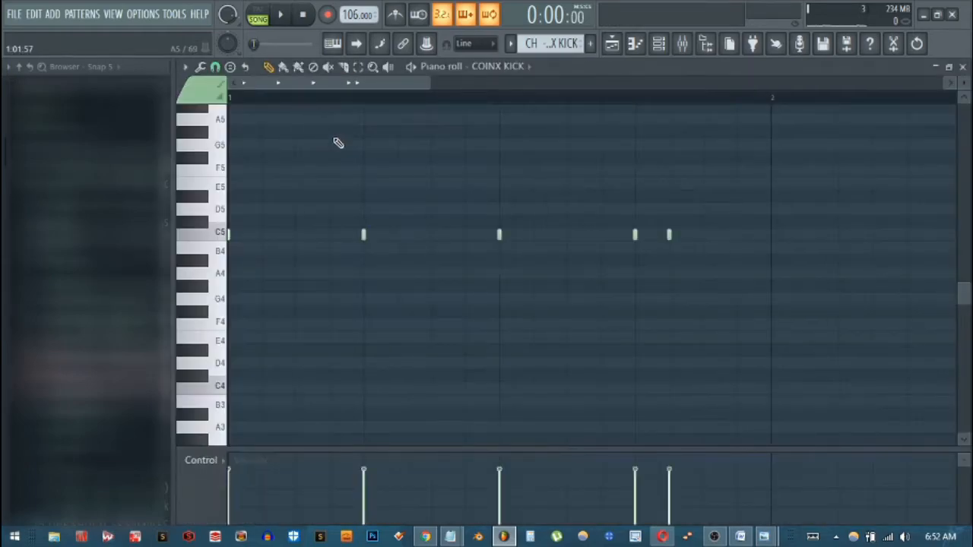
click(963, 67)
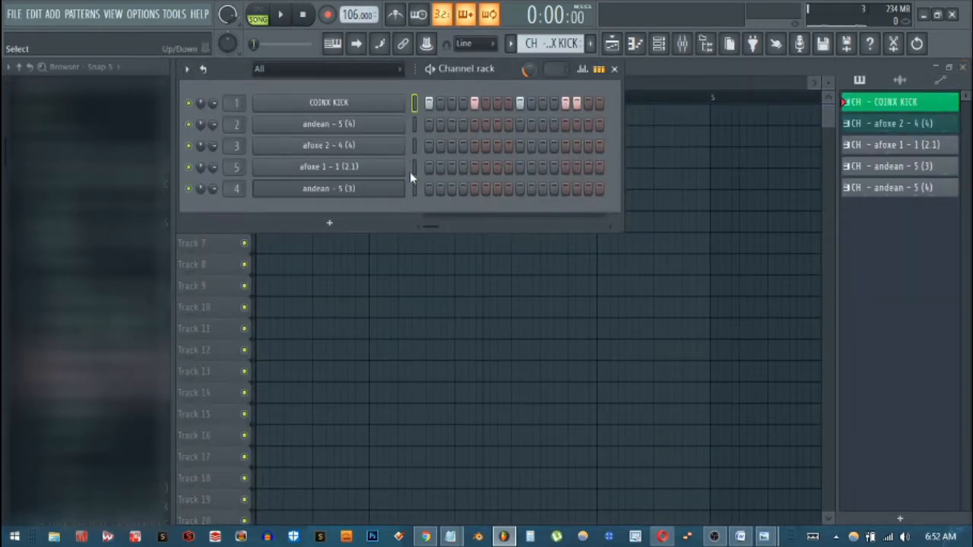
Open the COINX KICK sampler settings and try a later sample start offset, comparing it by ear with the original start
click(323, 101)
drag(455, 171, 579, 108)
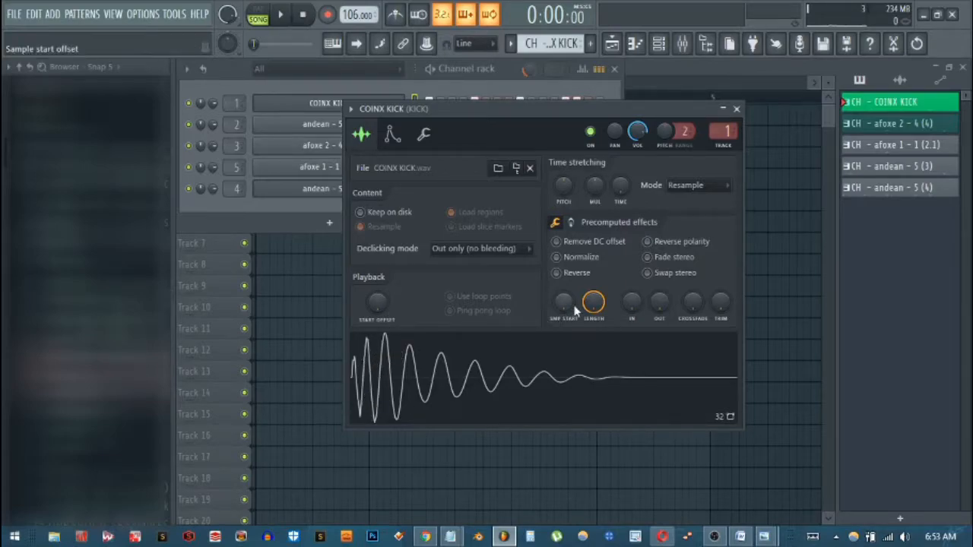
drag(563, 302, 563, 280)
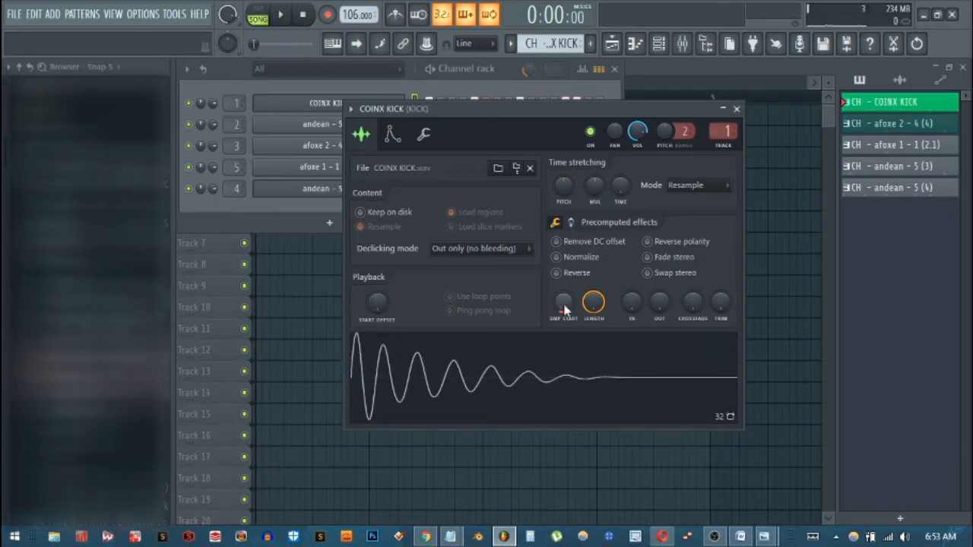
alt+click(560, 304)
key(space)
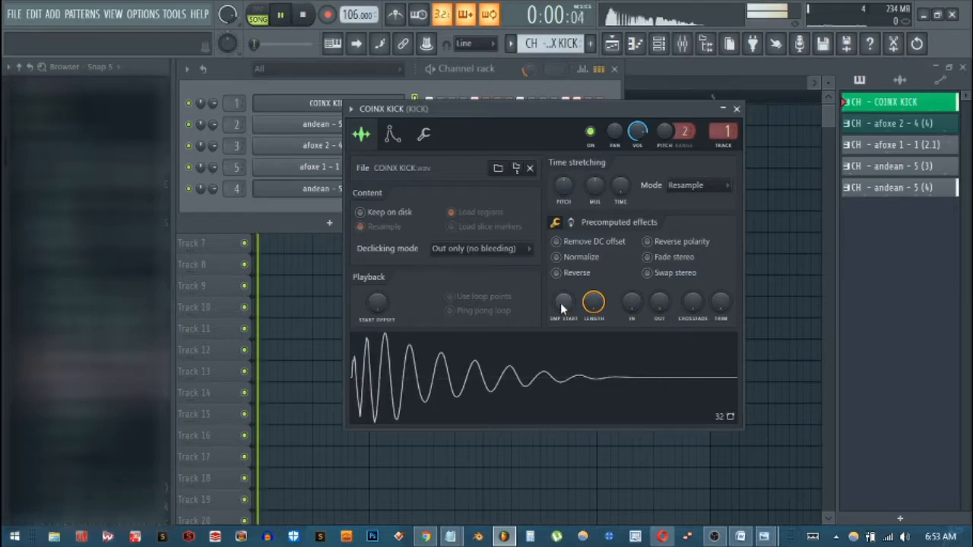
key(space)
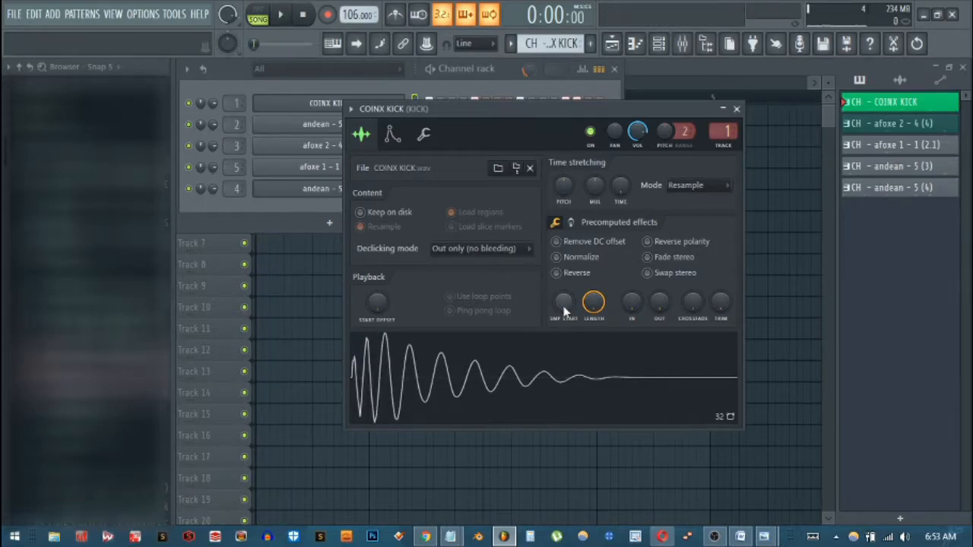
mouse_move(564, 309)
mouse_down()
mouse_move(564, 299)
mouse_move(565, 307)
mouse_up()
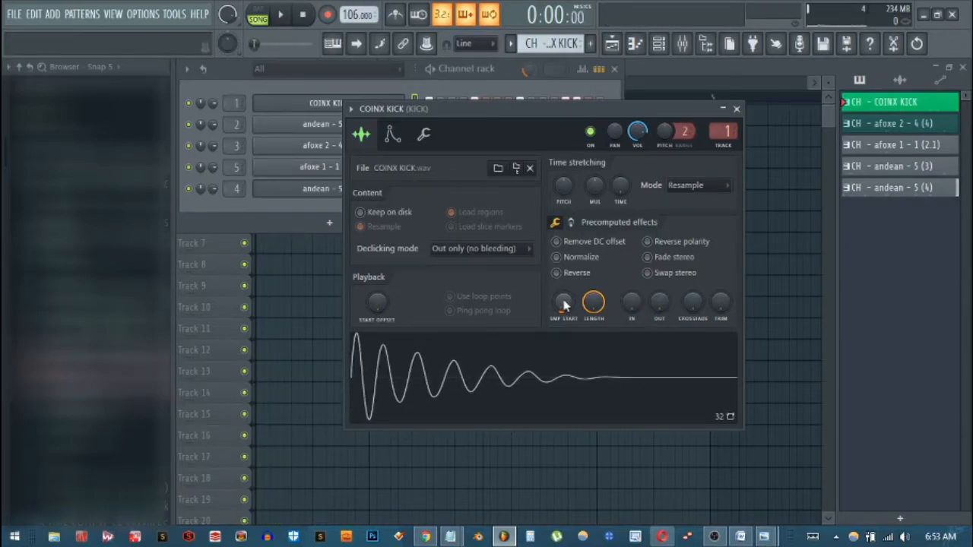
drag(564, 305, 571, 316)
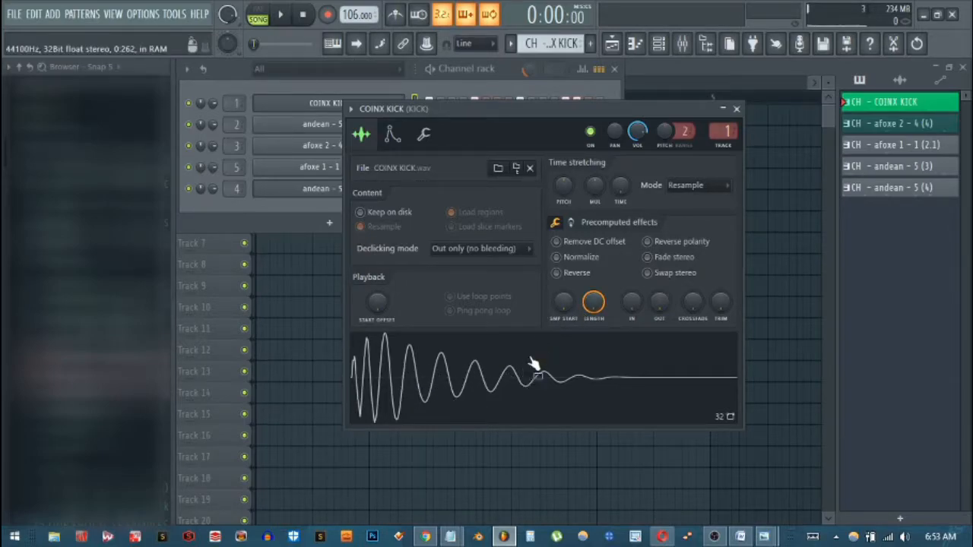
Try a 100% quick fade out with a slightly later sample start on COINX KICK, auditioning the sample
drag(668, 309, 668, 270)
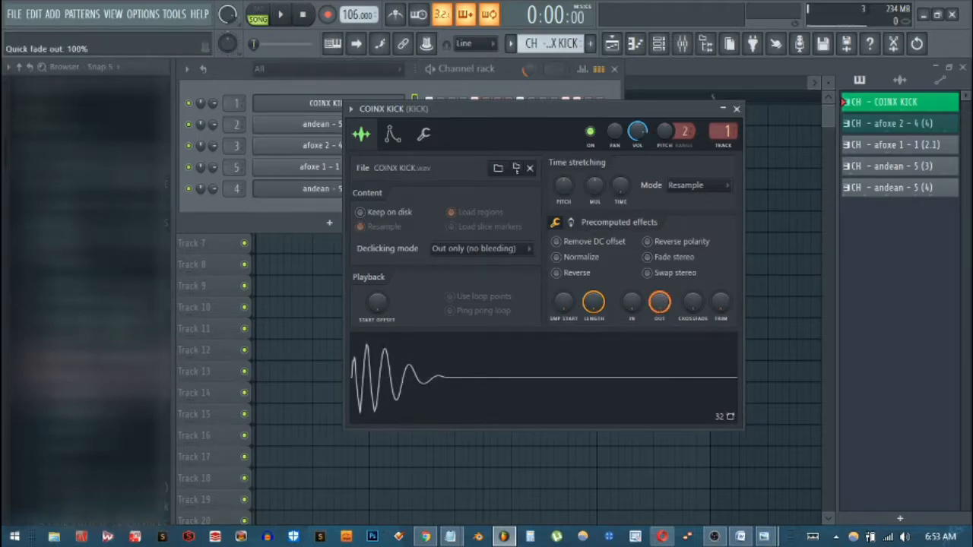
click(552, 395)
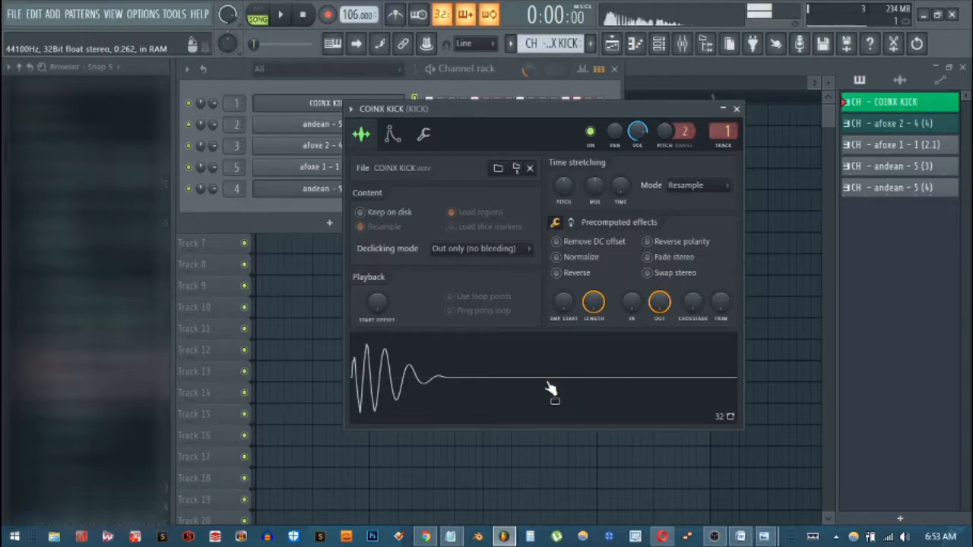
drag(569, 308, 569, 294)
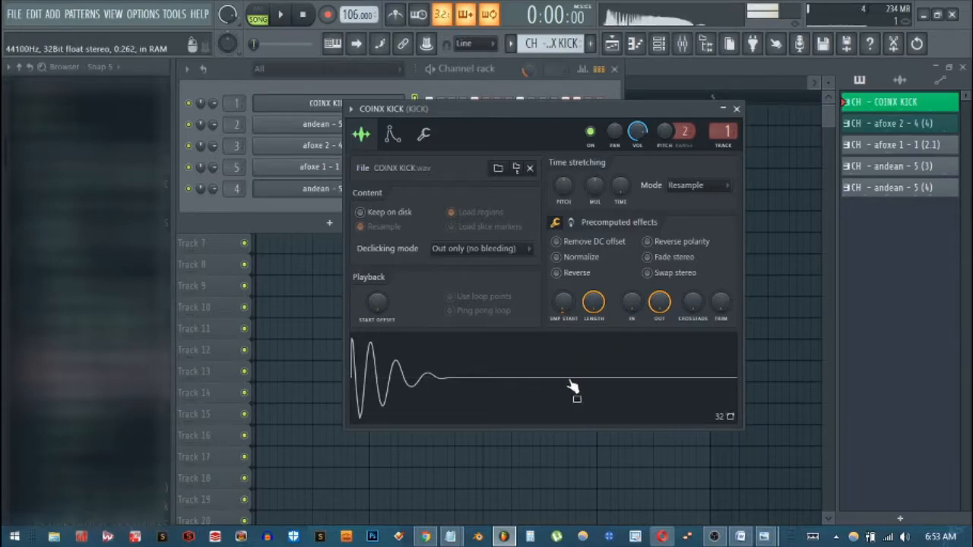
drag(569, 311, 569, 318)
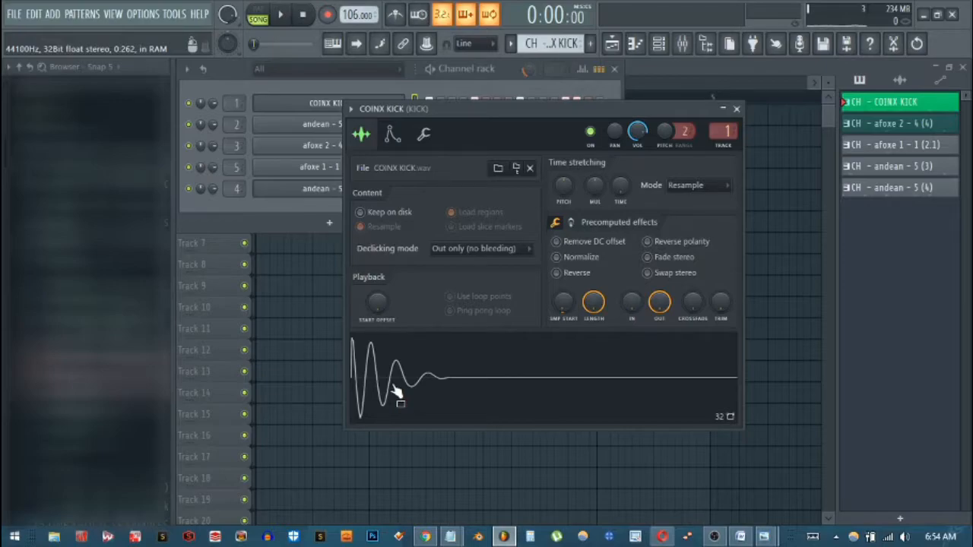
click(429, 388)
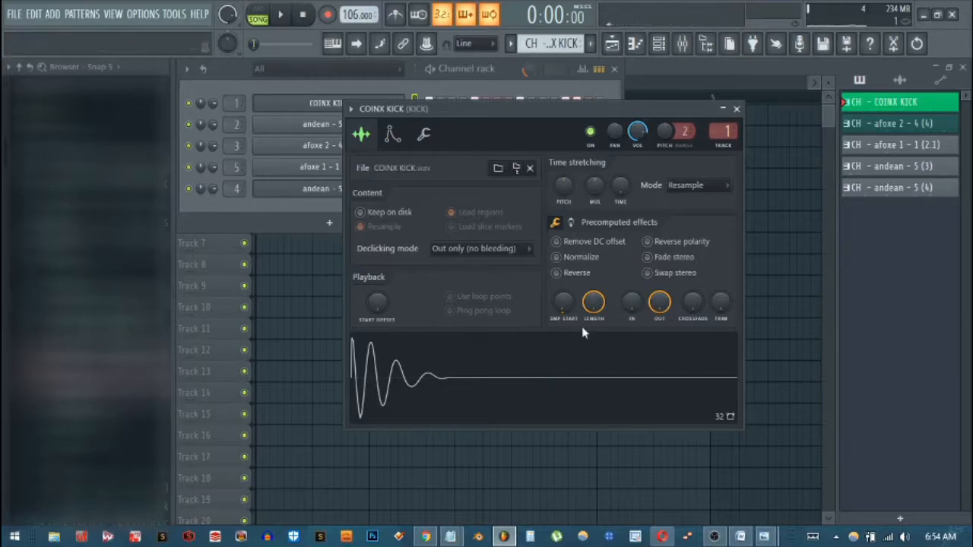
click(417, 385)
click(416, 385)
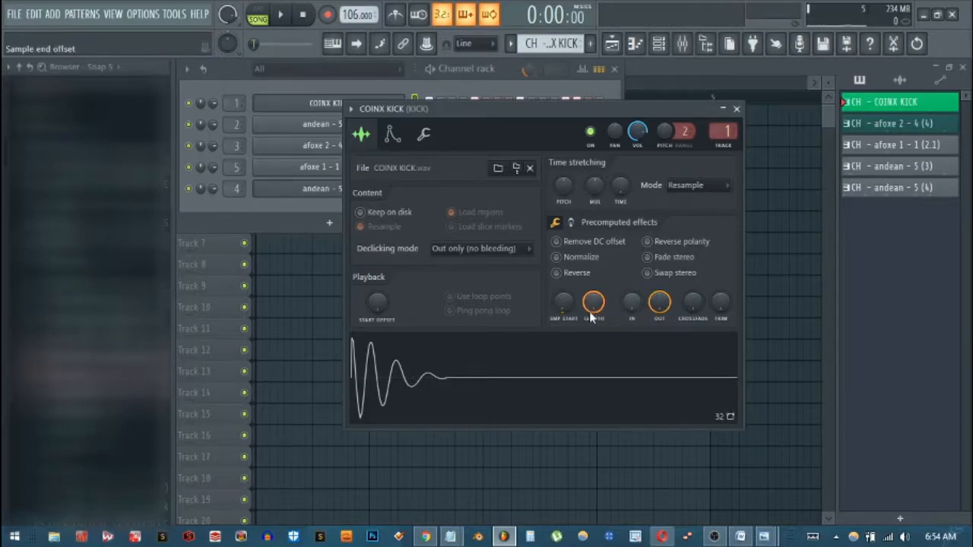
Reset the kick sample's fade out and start offset to their defaults and audition it
right_click(659, 307)
click(669, 316)
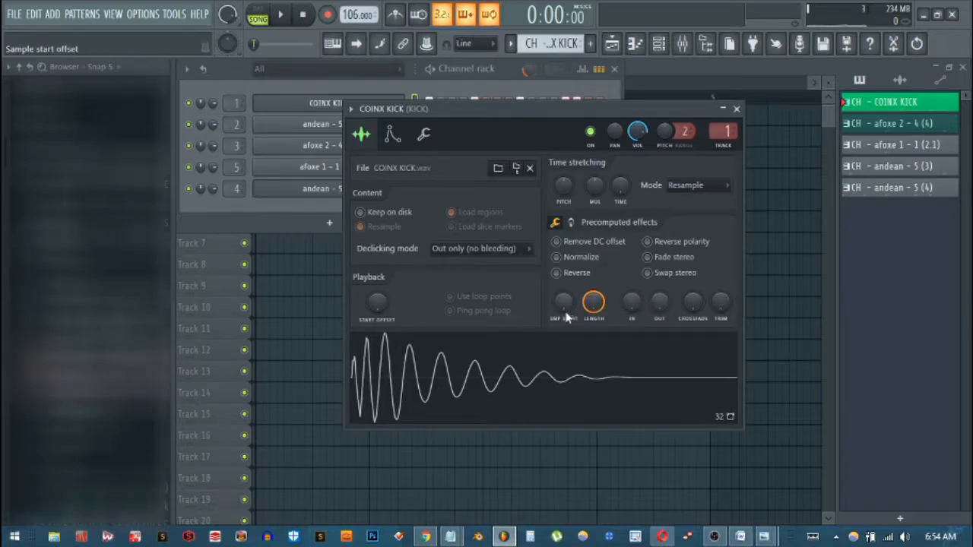
mouse_move(563, 302)
mouse_down()
mouse_move(563, 290)
mouse_move(563, 305)
mouse_up()
click(481, 375)
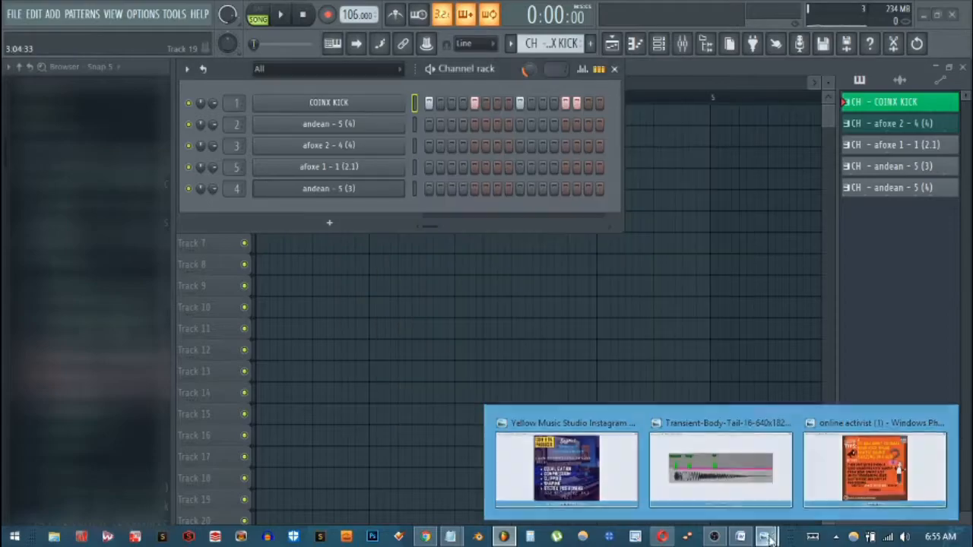
Switch to Windows Photo Viewer to view the Drum Kit Fundamentals lesson image, then minimize it
click(545, 463)
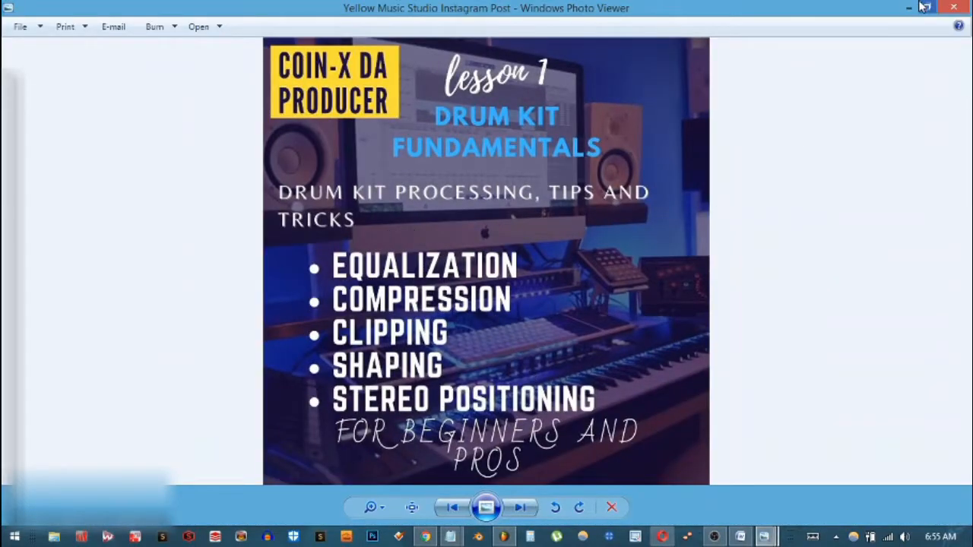
click(910, 11)
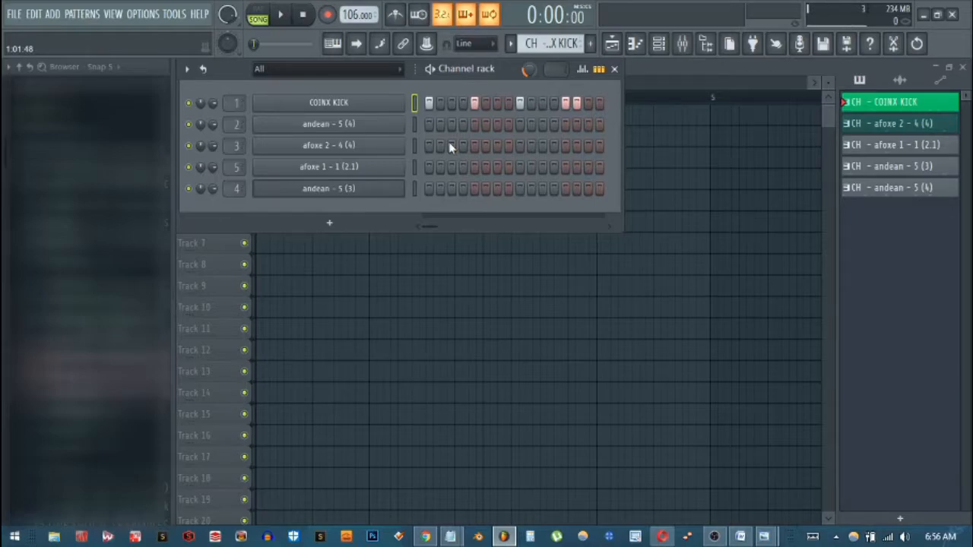
Inspect the COINX KICK waveform in its sampler settings and close them
key(s)
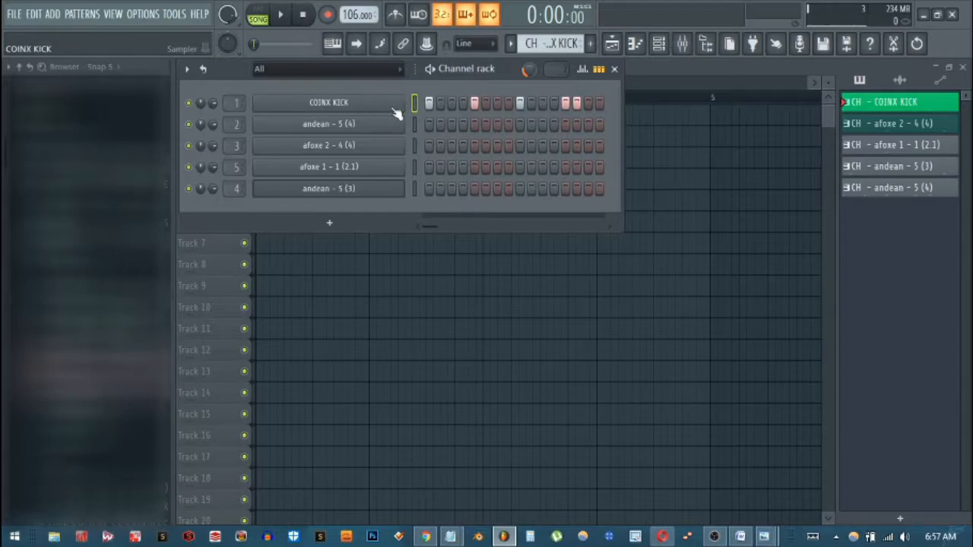
click(317, 104)
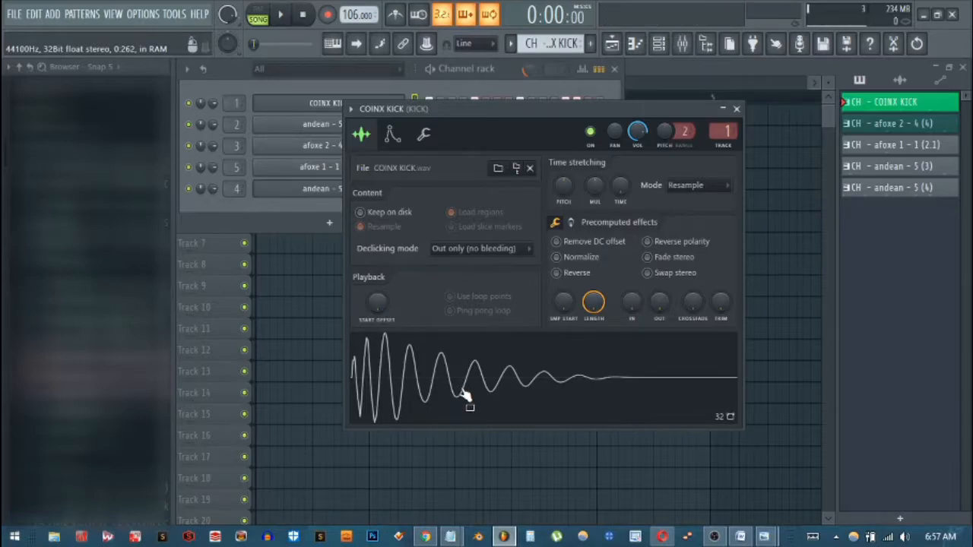
click(736, 110)
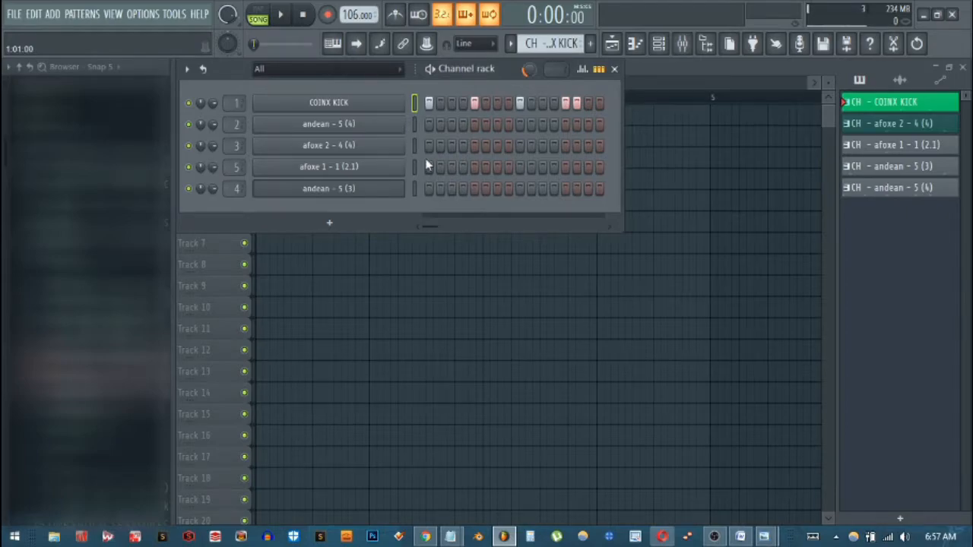
Load Ozone 9 Imager [64bit] into the first effect slot of the Master mixer track
click(683, 45)
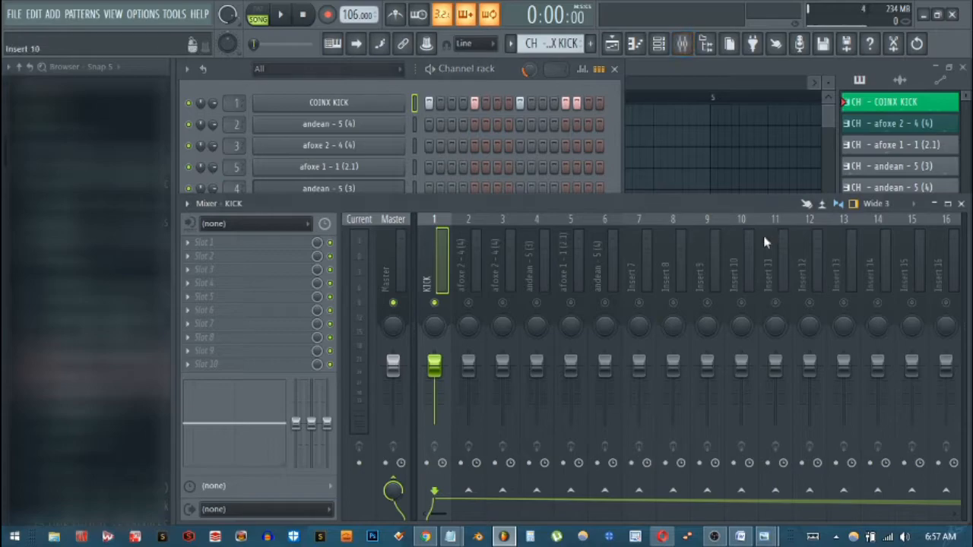
drag(693, 213, 807, 153)
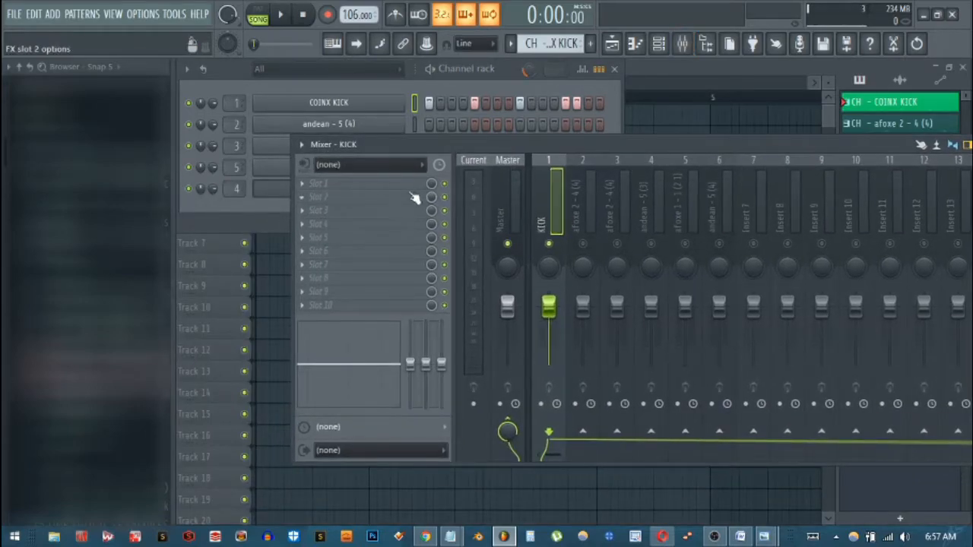
click(499, 201)
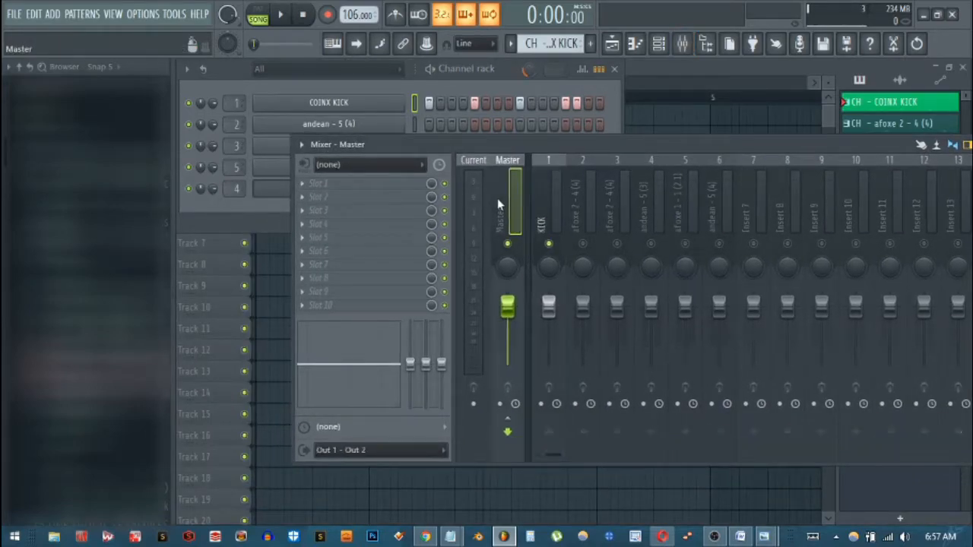
click(313, 185)
scroll(339, 270, down, 3)
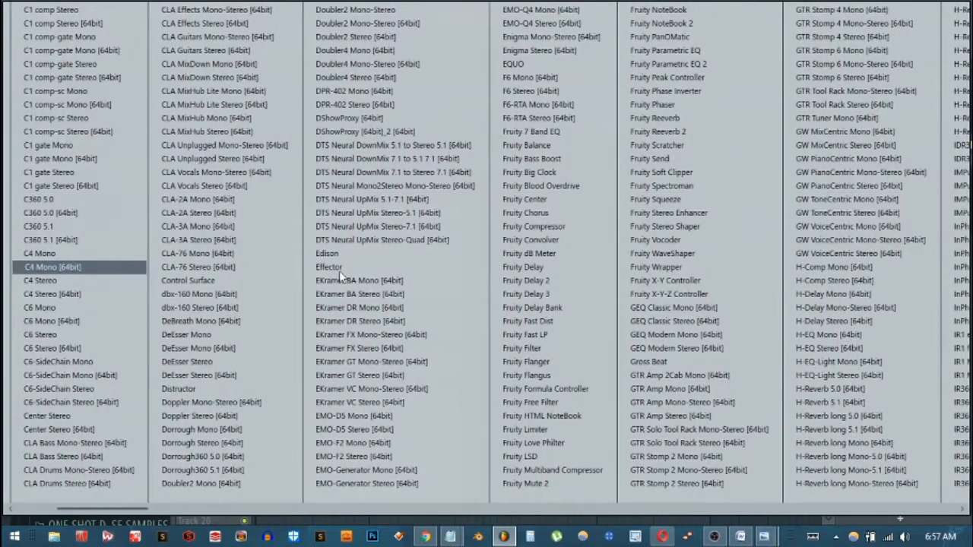
scroll(339, 274, down, 3)
scroll(340, 279, down, 3)
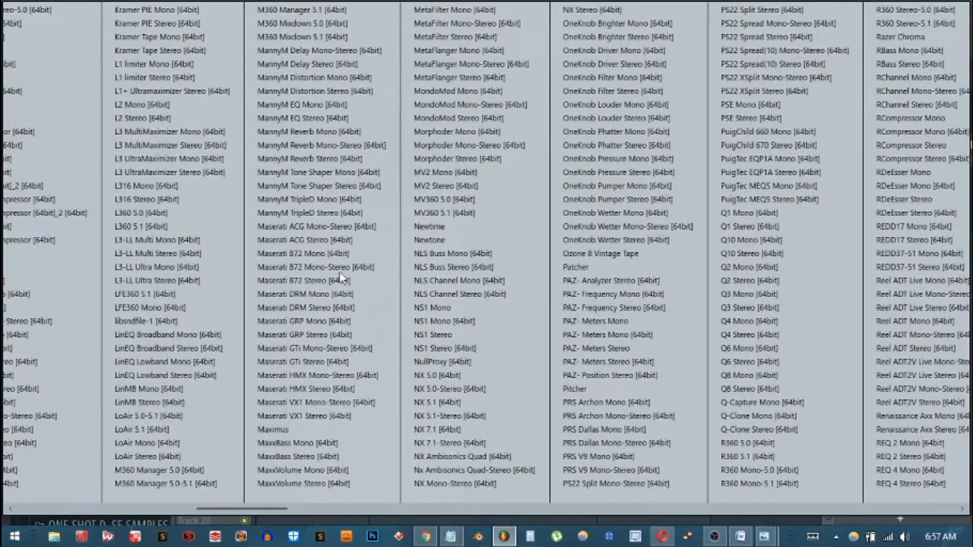
scroll(341, 279, down, 3)
scroll(341, 278, down, 6)
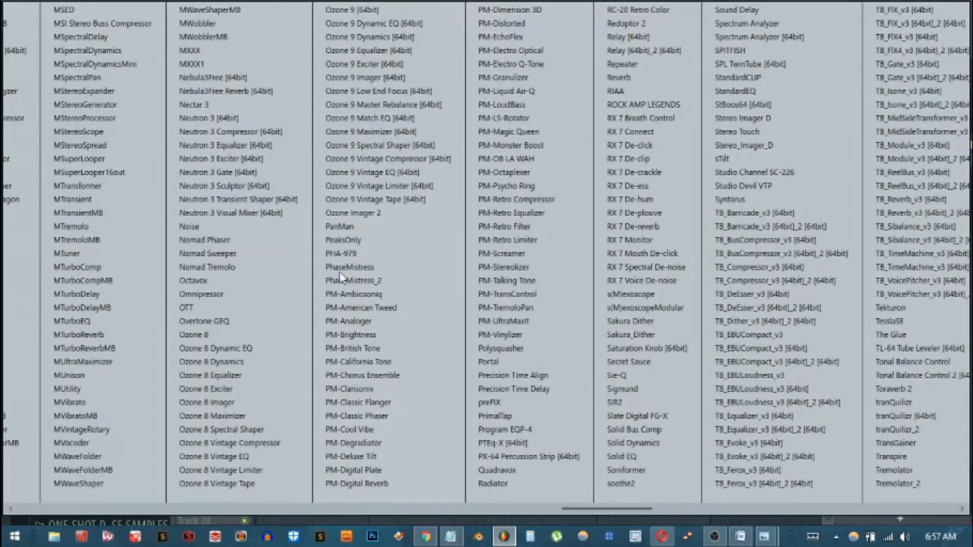
click(397, 77)
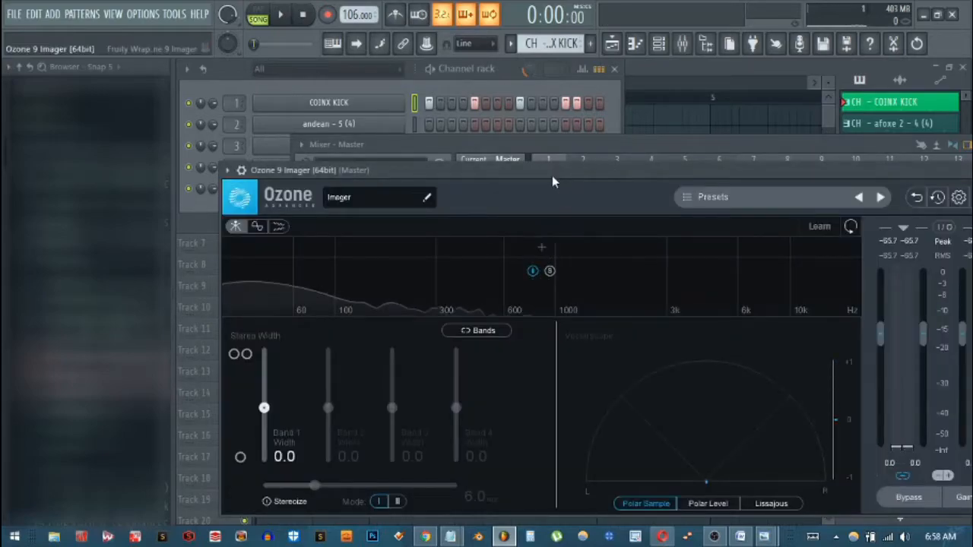
Solo the COINX KICK channel and play the song, examining its stereo image on the Ozone 9 Imager vectorscope
drag(548, 171, 405, 216)
drag(866, 142, 853, 138)
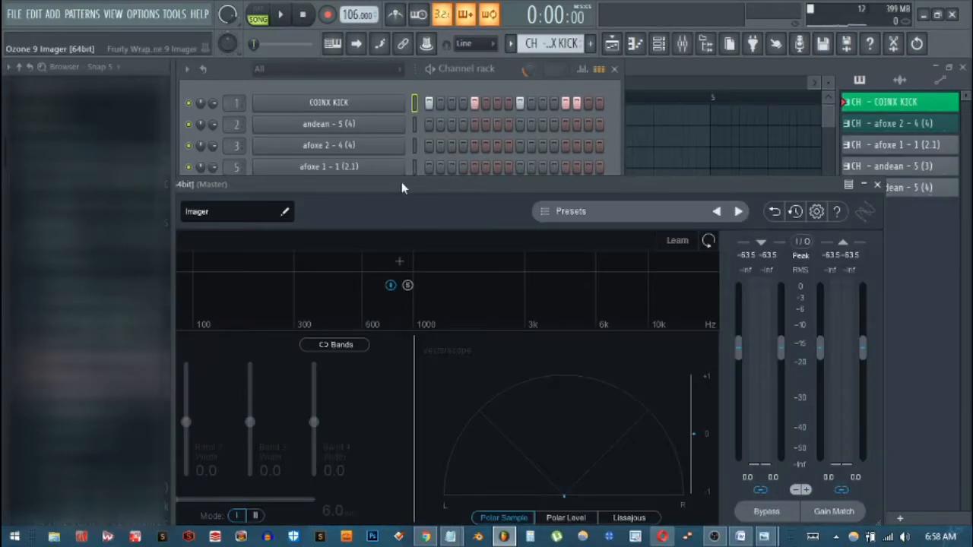
drag(402, 185, 538, 168)
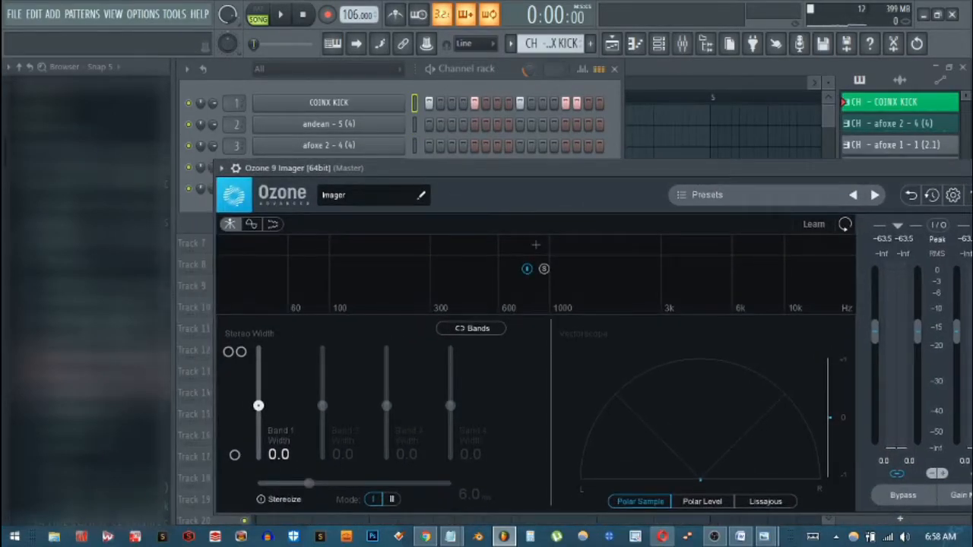
click(221, 168)
click(243, 464)
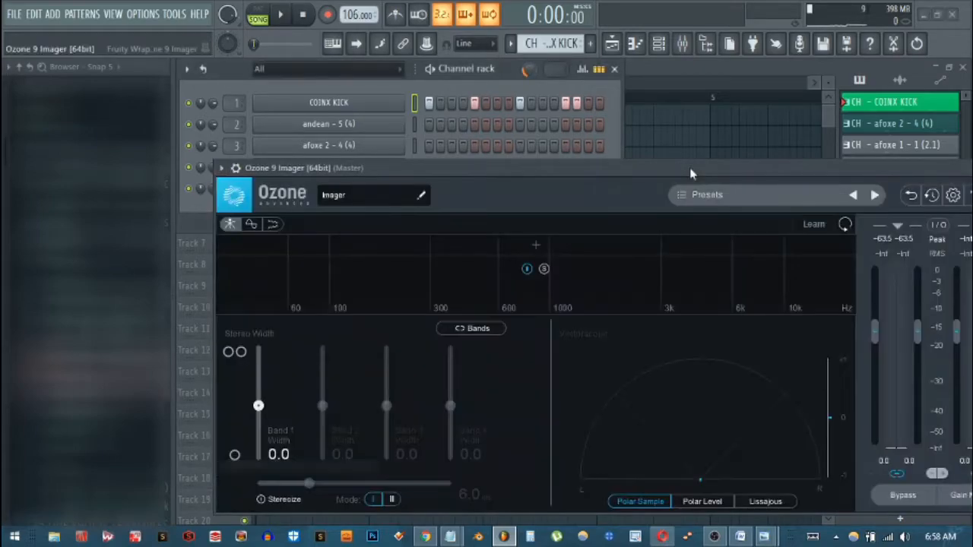
drag(689, 168, 521, 171)
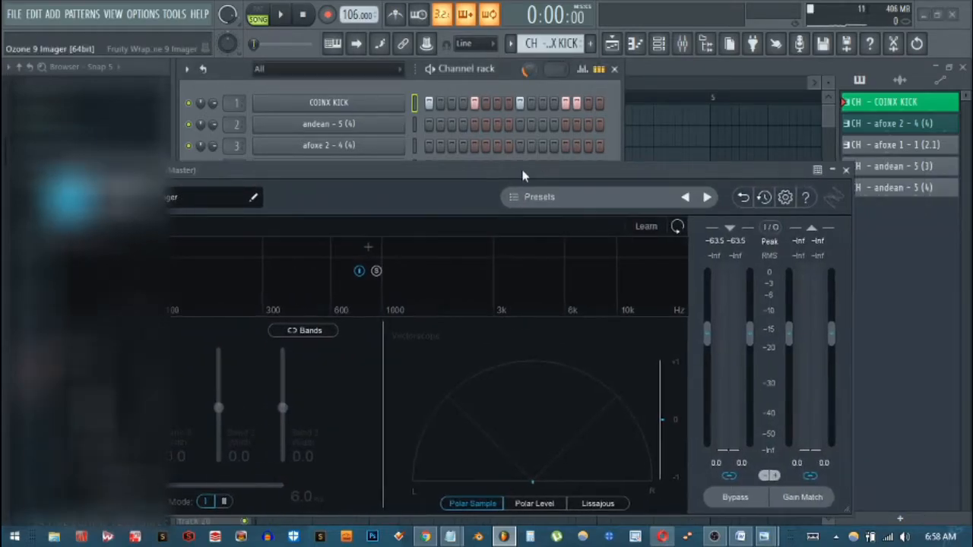
right_click(199, 104)
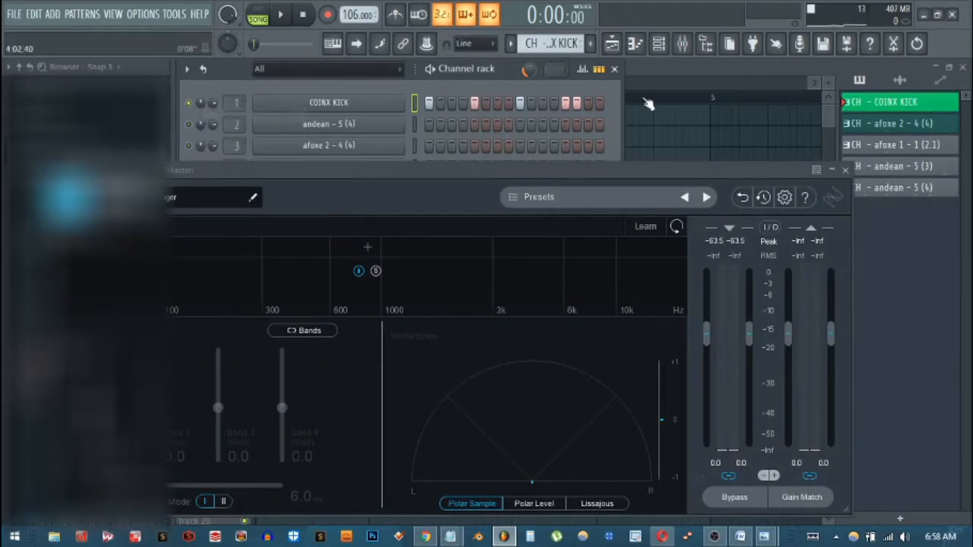
key(space)
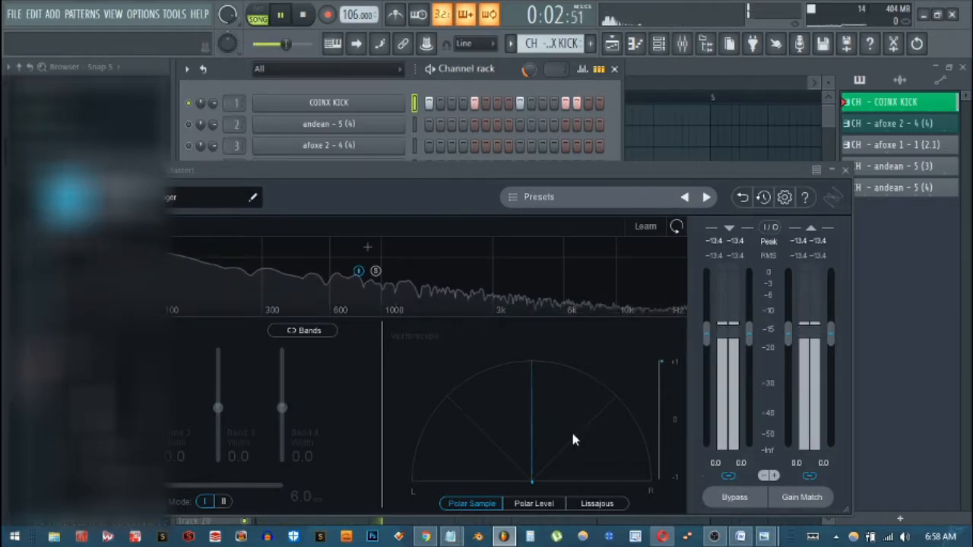
key(space)
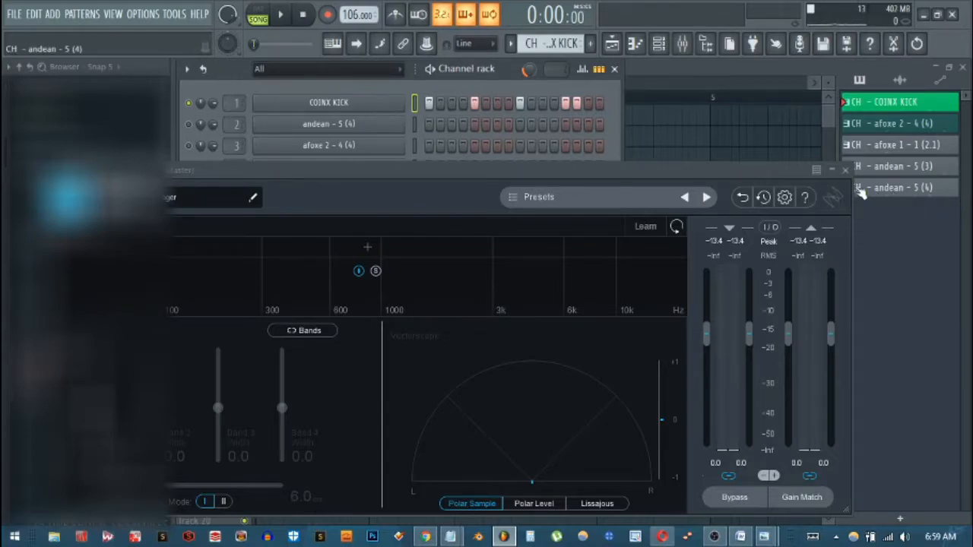
key(space)
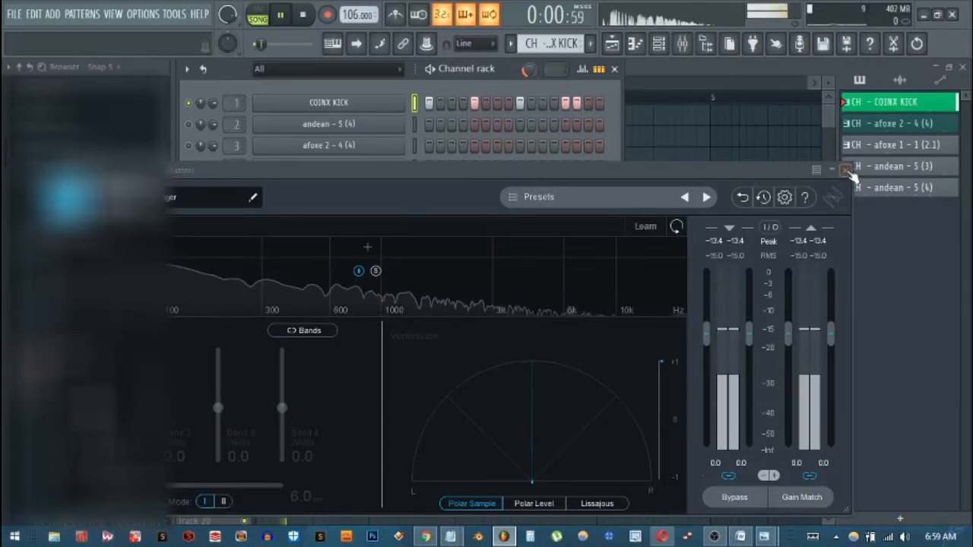
key(space)
Restart playback, close the Imager, select the KICK mixer track and enlarge the mixer to expose the stereo separation controls
click(683, 45)
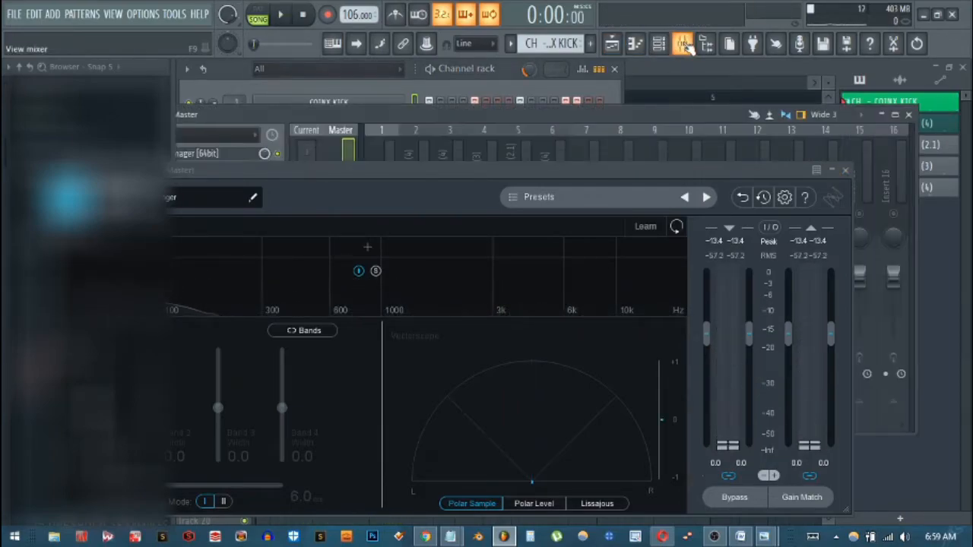
key(space)
click(849, 173)
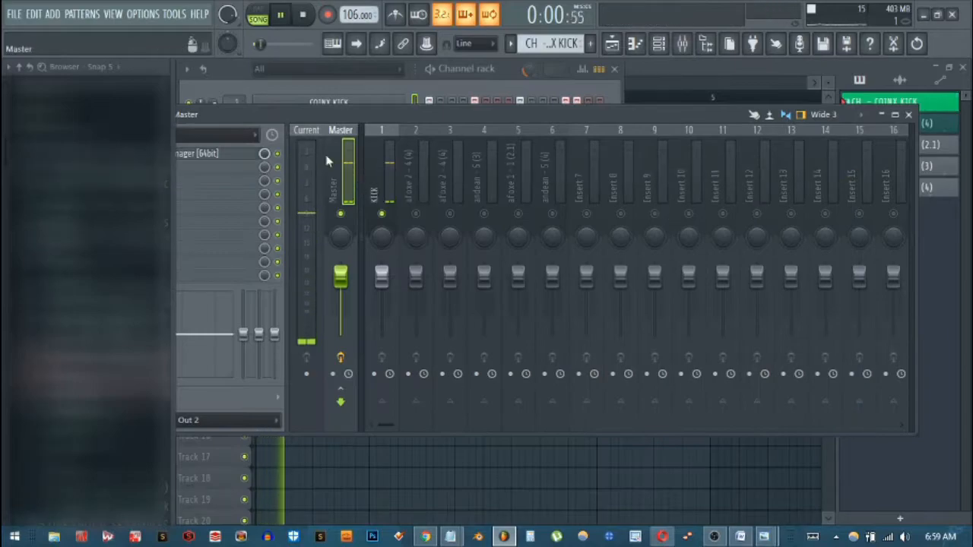
click(381, 161)
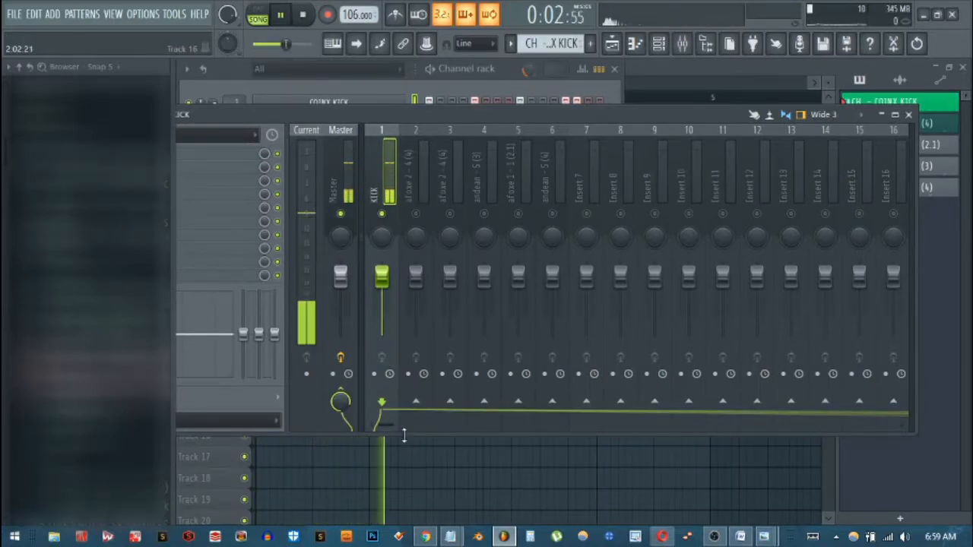
drag(398, 432, 409, 529)
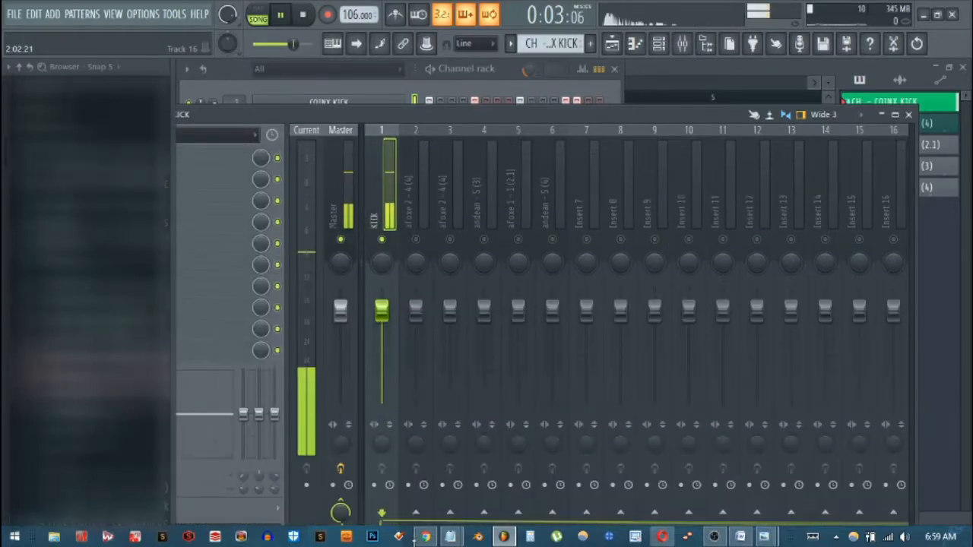
right_click(417, 312)
click(429, 320)
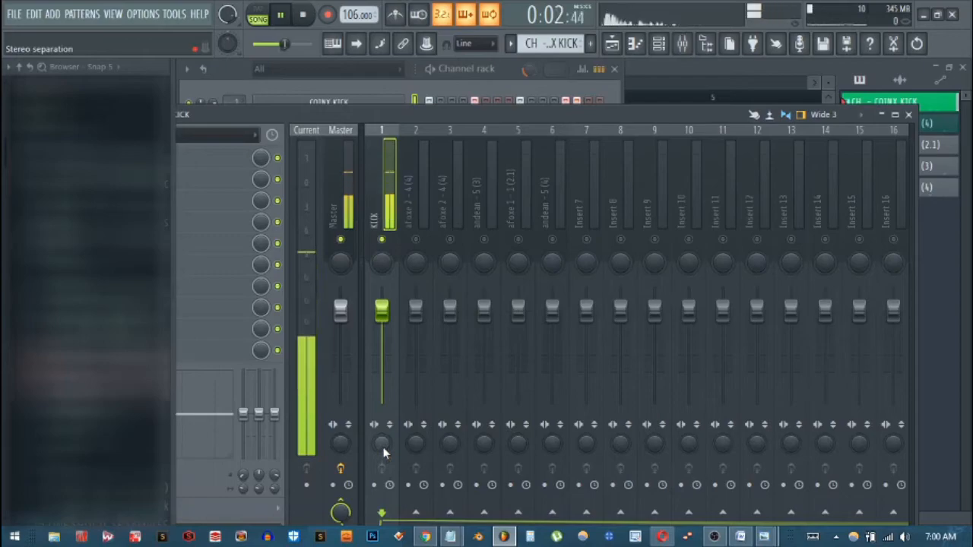
Try the KICK track's stereo separation in both directions during playback, leaving it turned partway clockwise
drag(383, 444, 383, 376)
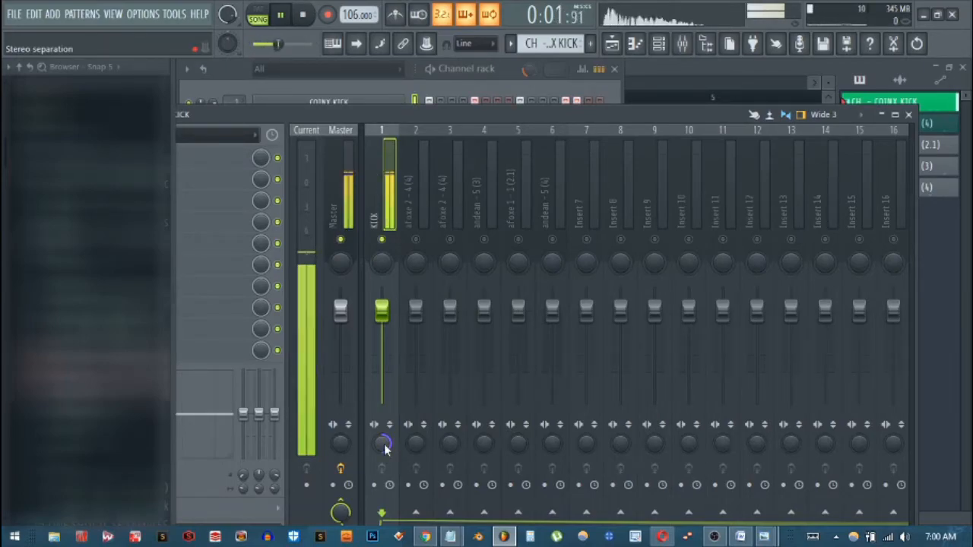
drag(384, 448, 385, 534)
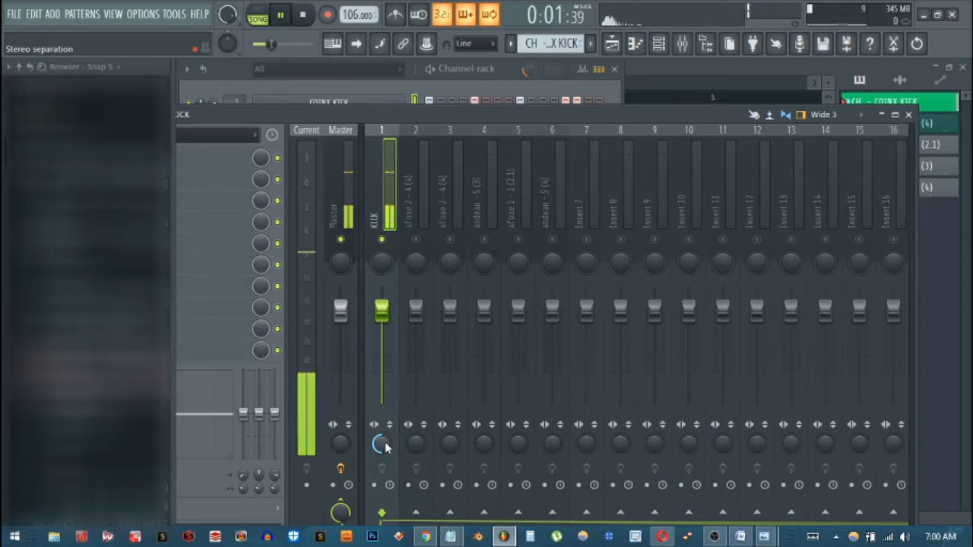
drag(385, 447, 385, 410)
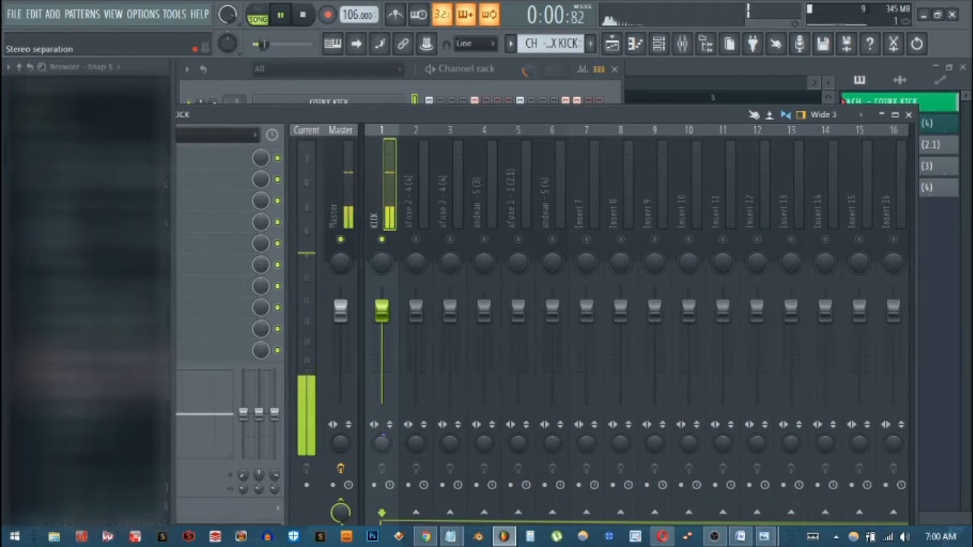
drag(384, 450, 384, 403)
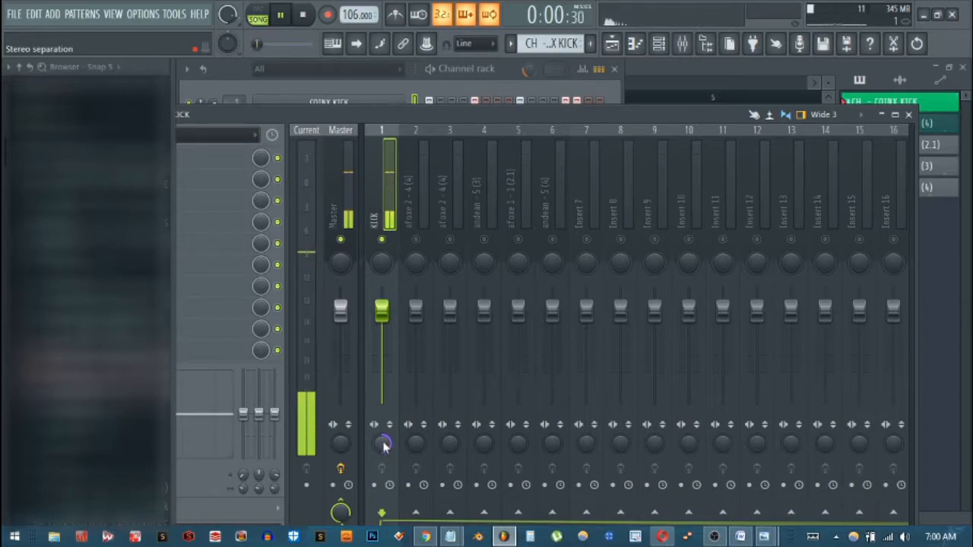
Examine the kick's stereo image in the Master track's Ozone 9 Imager, close the plugin and stop playback
drag(234, 113, 361, 92)
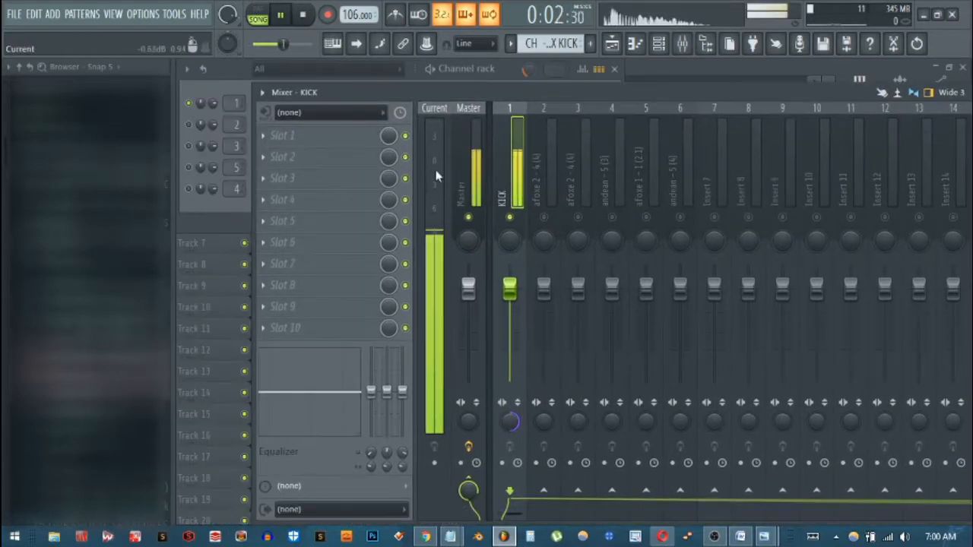
click(465, 170)
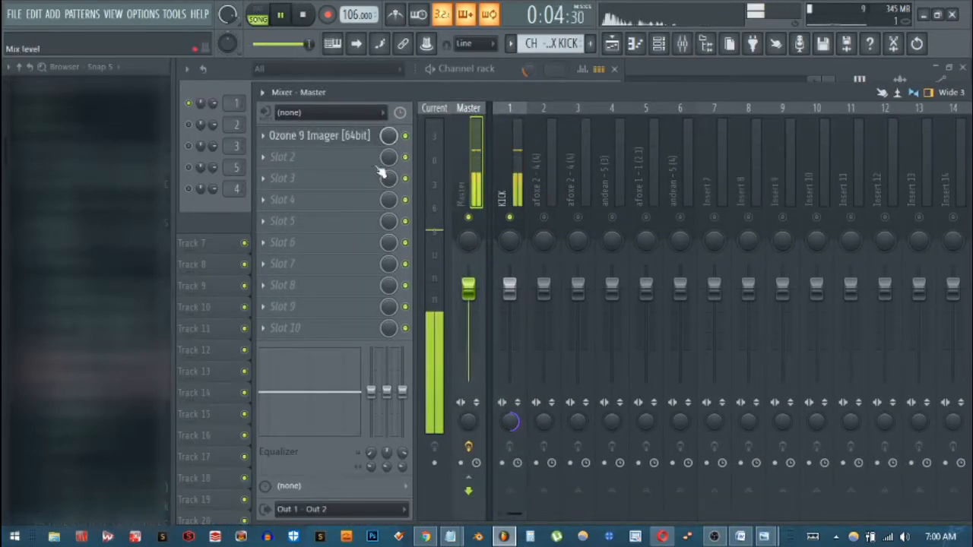
click(323, 135)
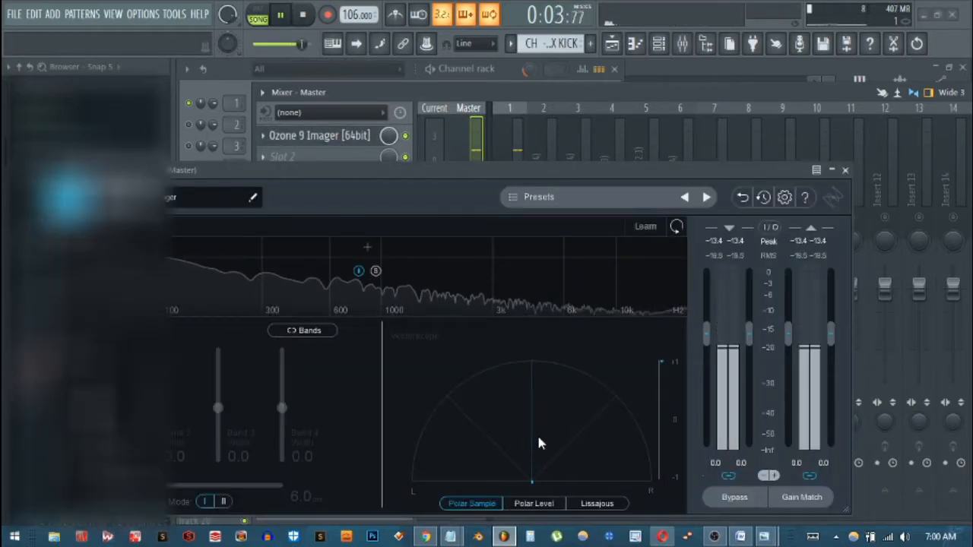
click(845, 170)
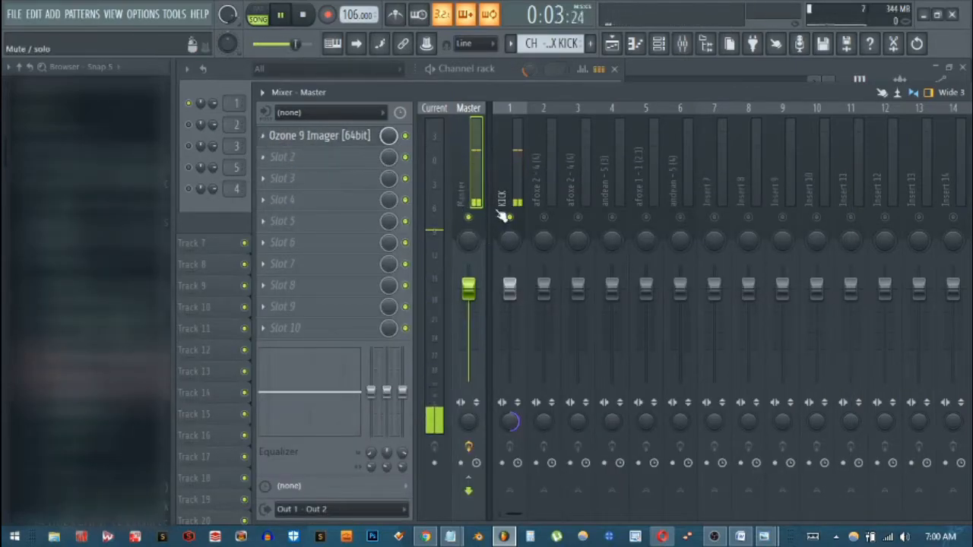
drag(546, 96, 503, 137)
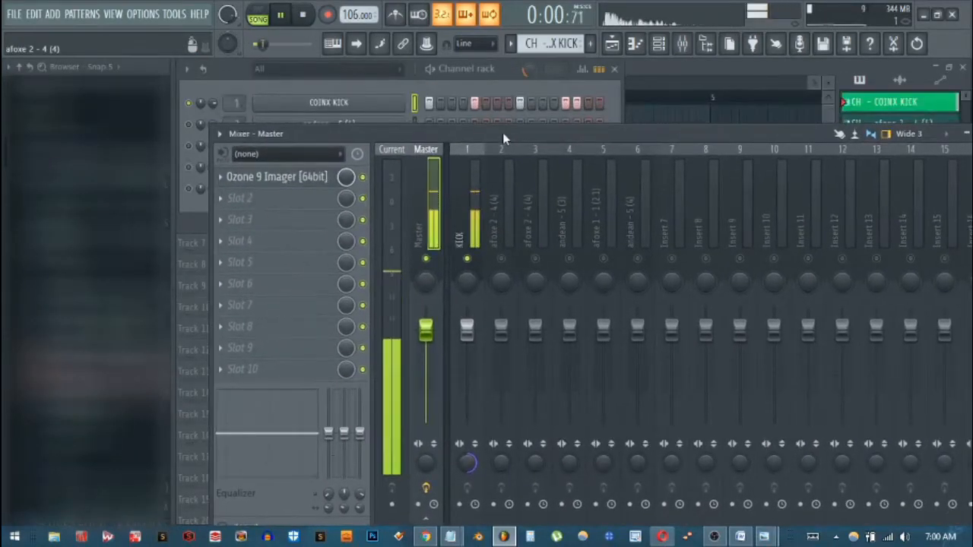
key(space)
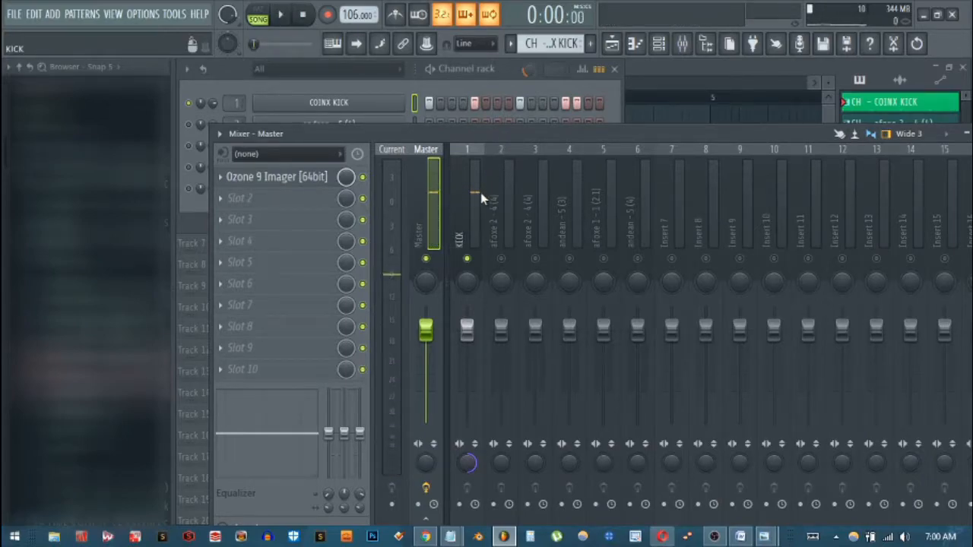
Solo the andean - 5 (4) channel and reopen the Master track's Ozone 9 Imager below the channel rack
key(F6)
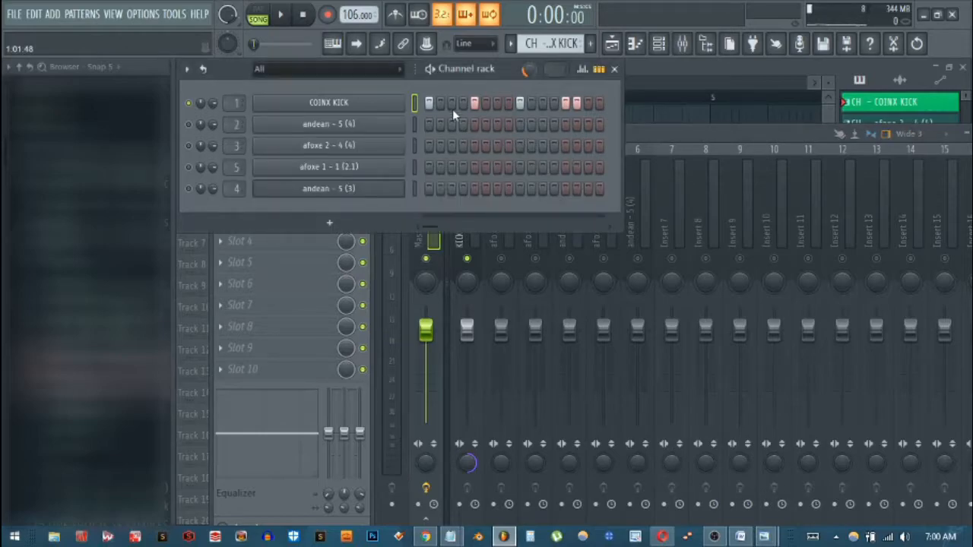
click(189, 104)
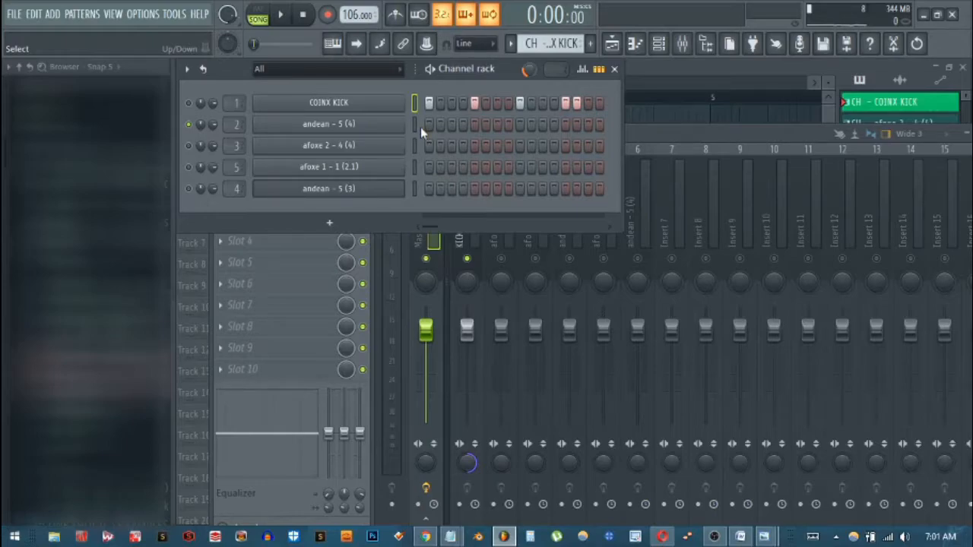
click(662, 133)
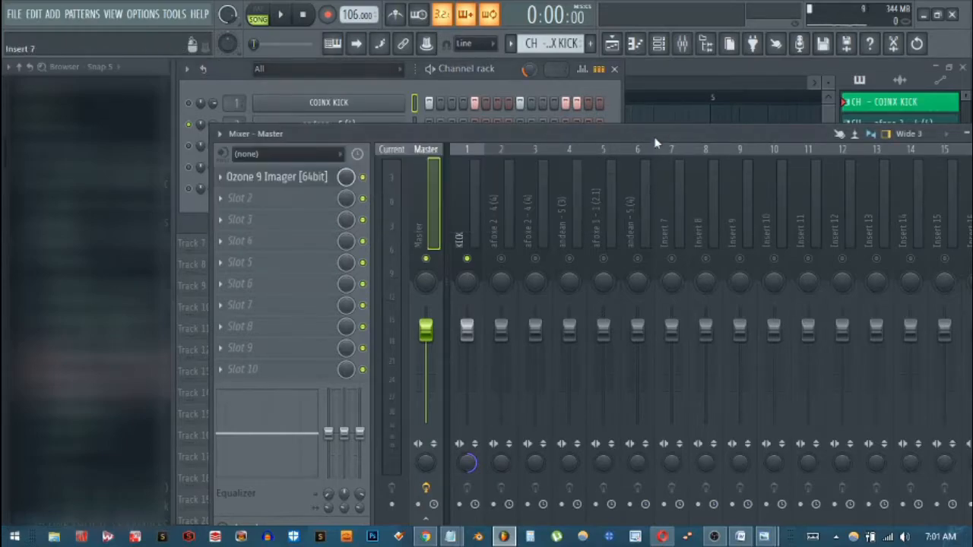
click(288, 178)
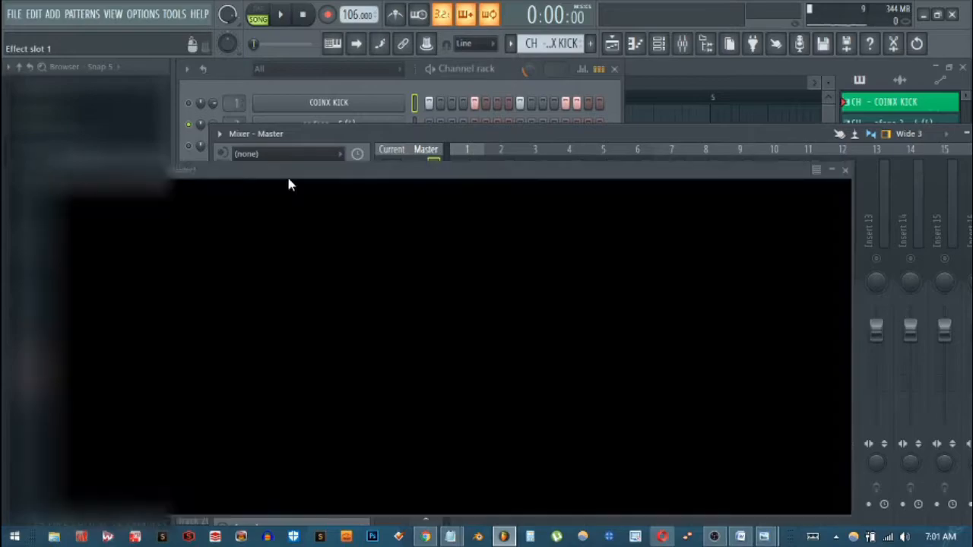
drag(411, 179, 368, 225)
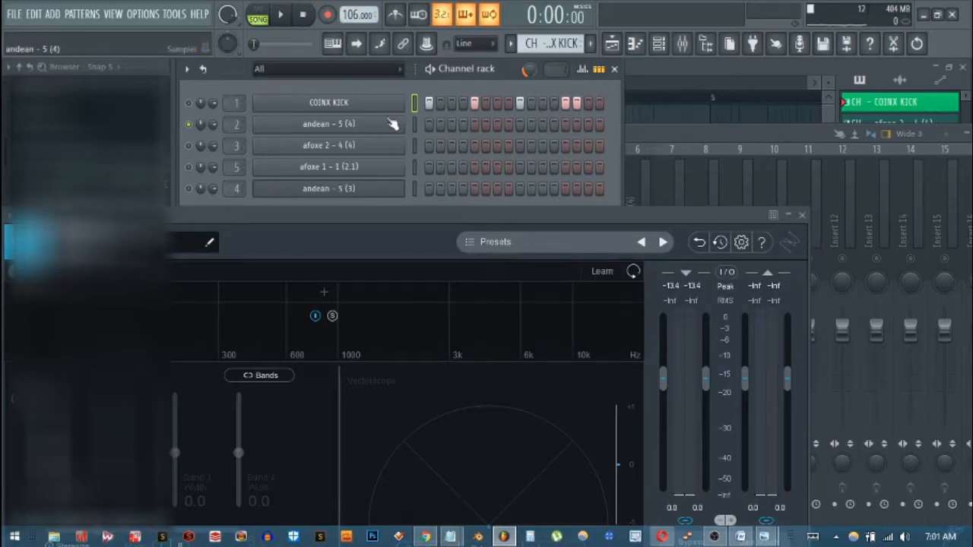
Play the soloed andean - 5 (4) channel and examine its stereo image in the Master track's Ozone 9 Imager
key(space)
click(693, 87)
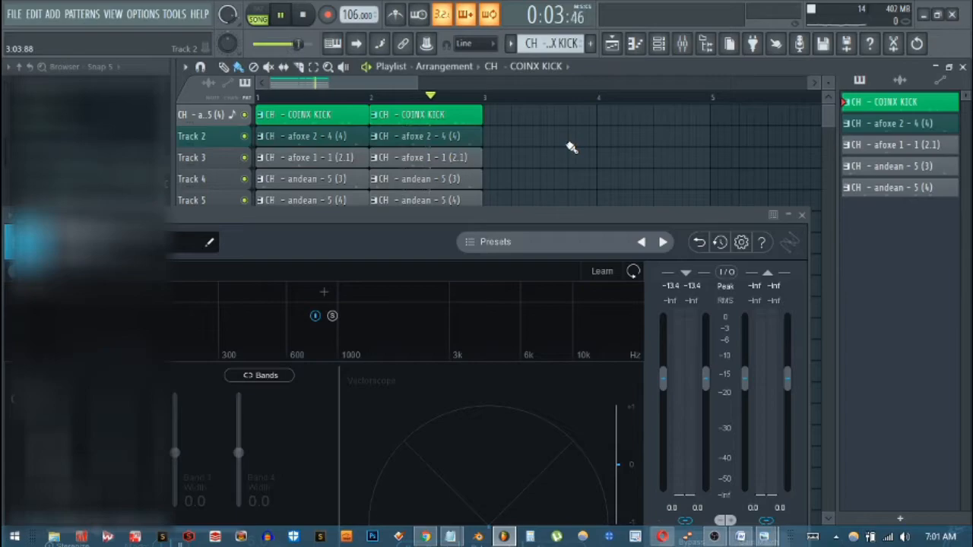
click(681, 44)
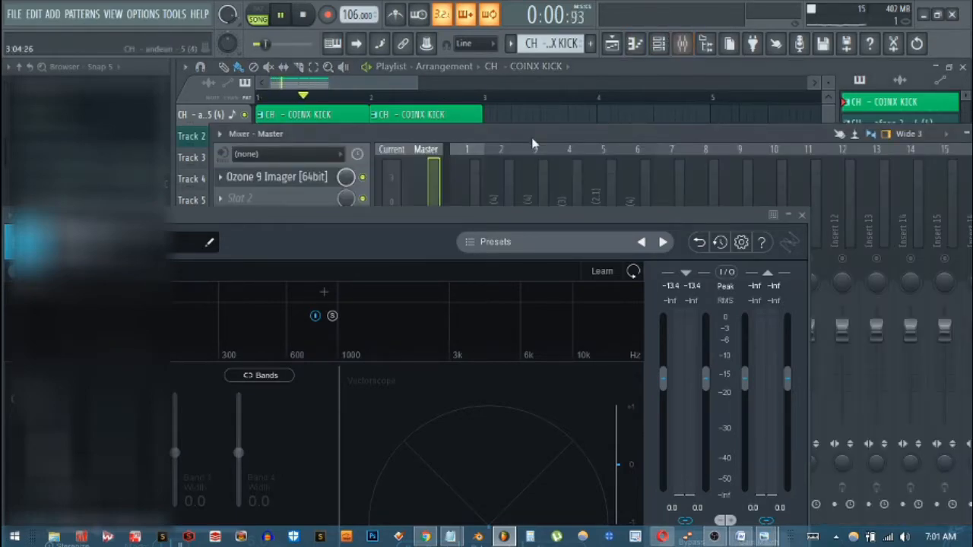
drag(406, 216, 614, 420)
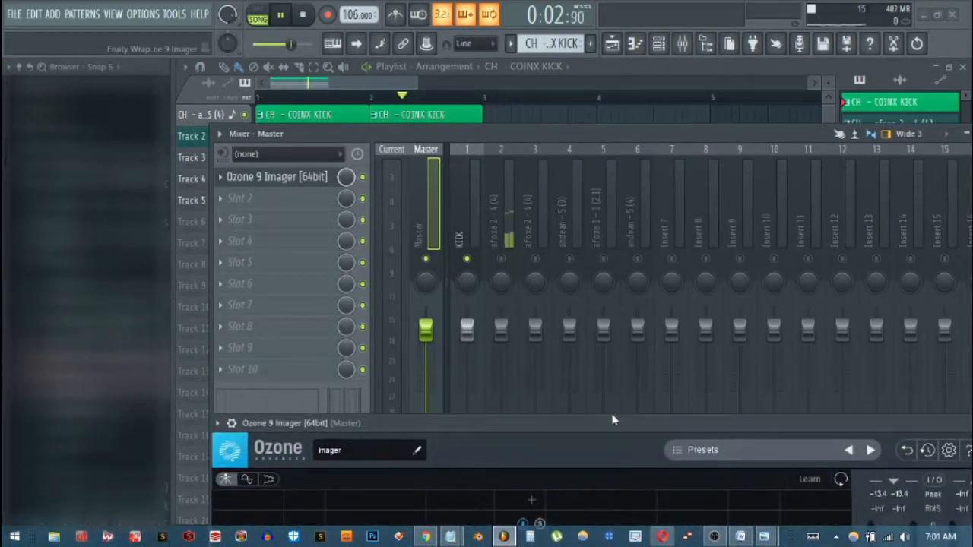
drag(536, 424, 417, 81)
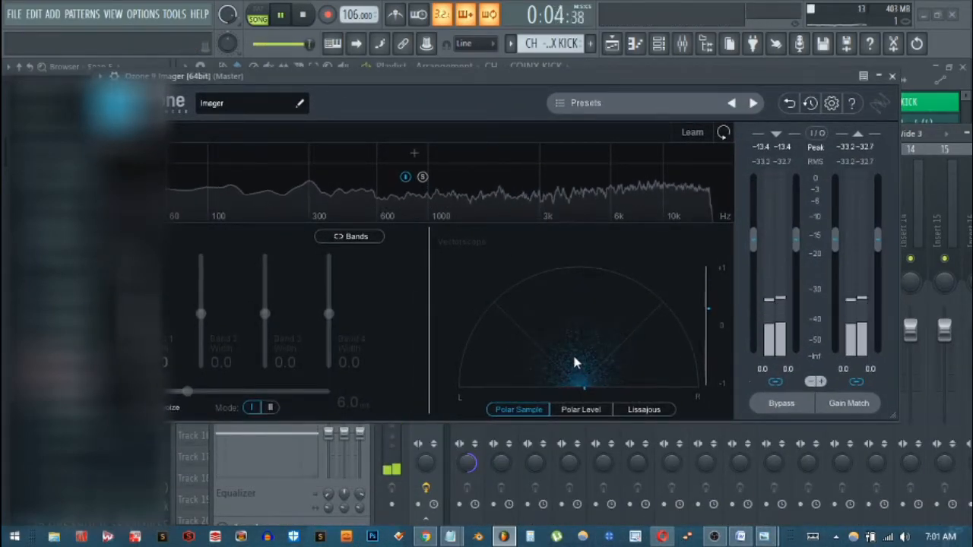
key(space)
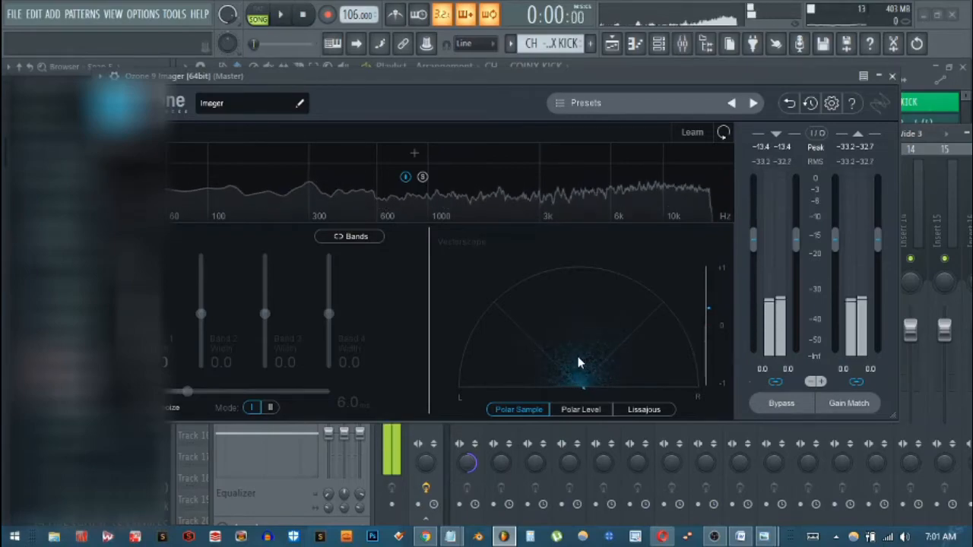
key(space)
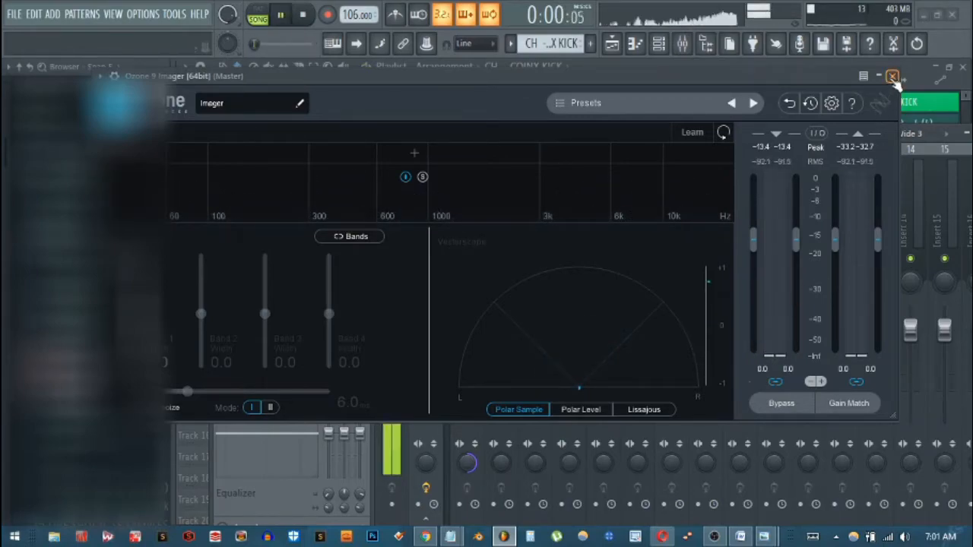
key(space)
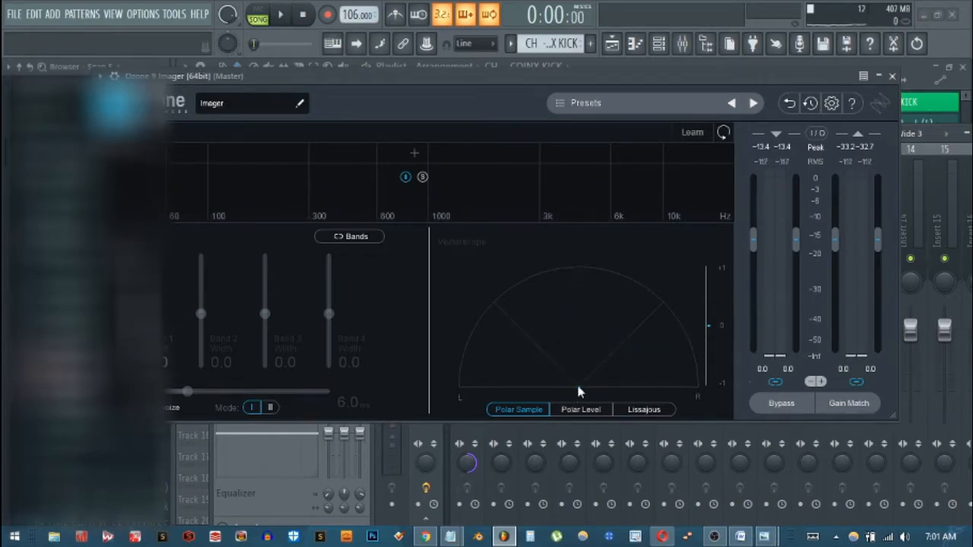
click(893, 76)
Solo the afoxe 2 - 4 (4) channel and examine its stereo image in the Master track's Ozone 9 Imager during playback
drag(415, 135, 462, 278)
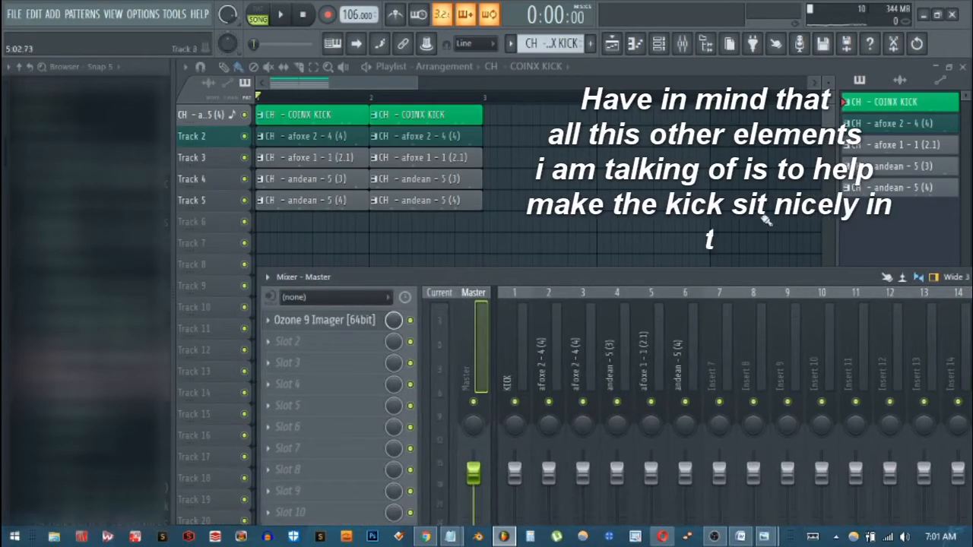
click(658, 44)
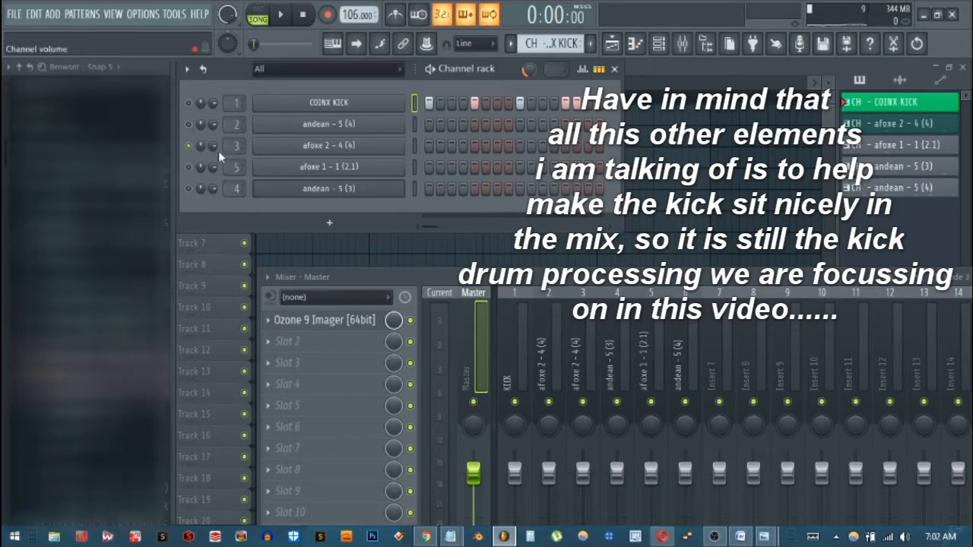
click(343, 326)
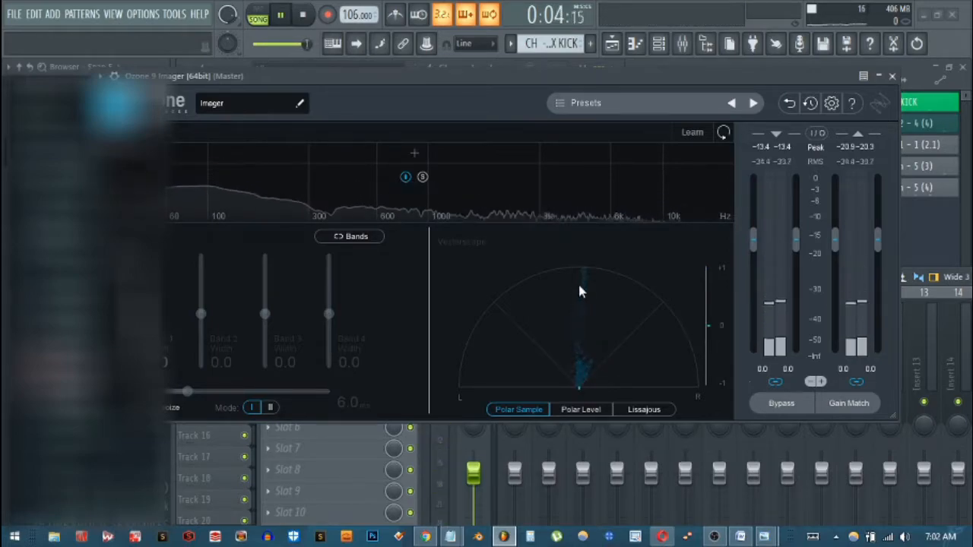
click(892, 77)
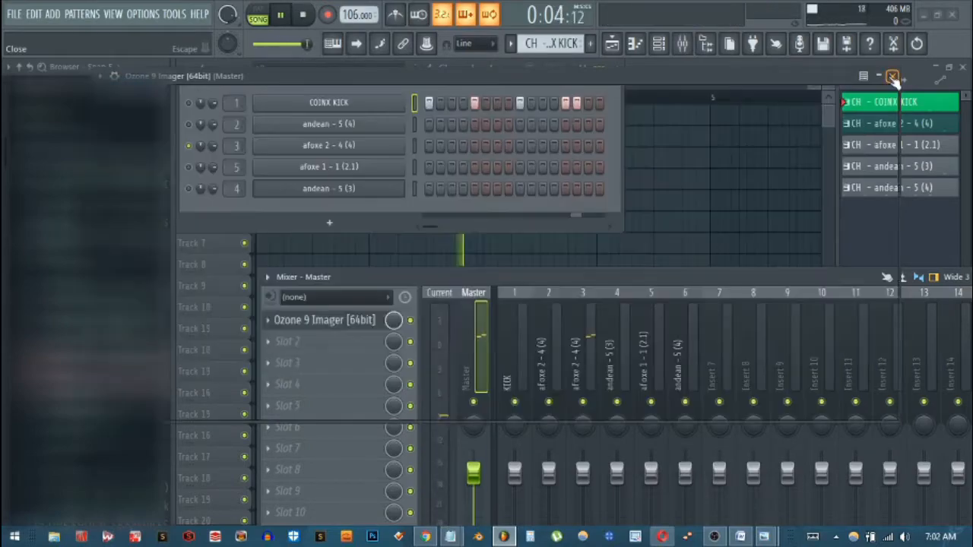
Set the stereo separation of the afoxe 2 - 4 (4) track on mixer insert 3 to 30% separated
click(574, 352)
drag(573, 275, 565, 143)
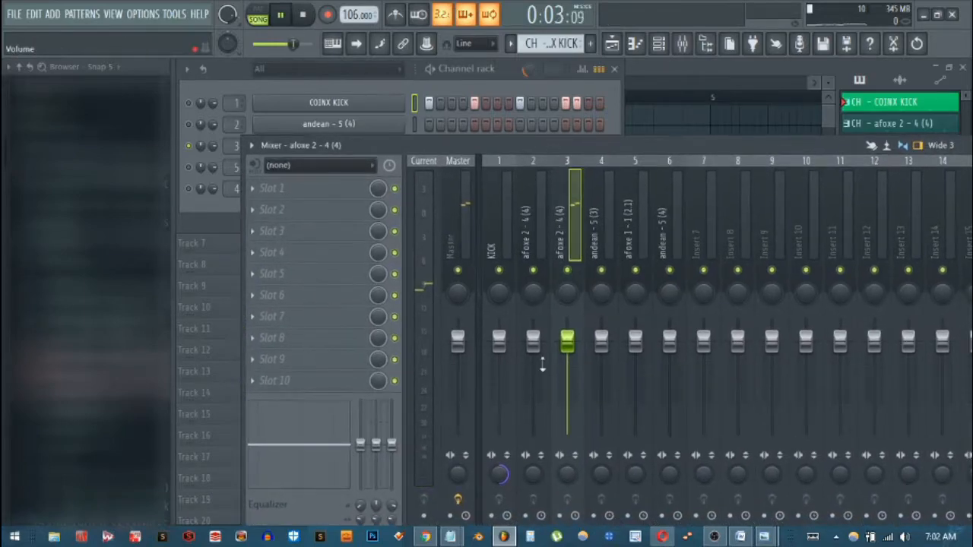
drag(566, 474, 565, 502)
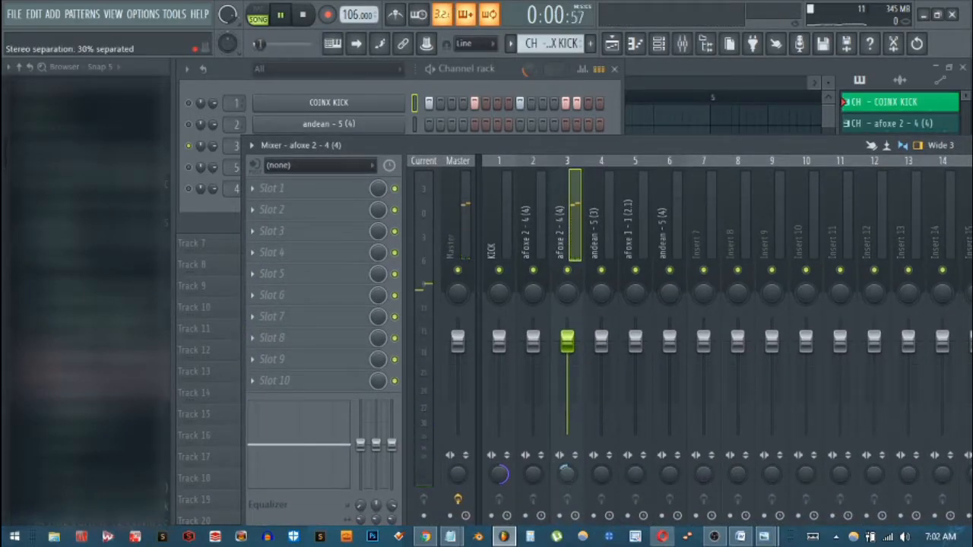
Recheck the afoxe 2 - 4 (4) stereo image in the Master track's Imager, reselect mixer track 3 and stop playback
click(458, 212)
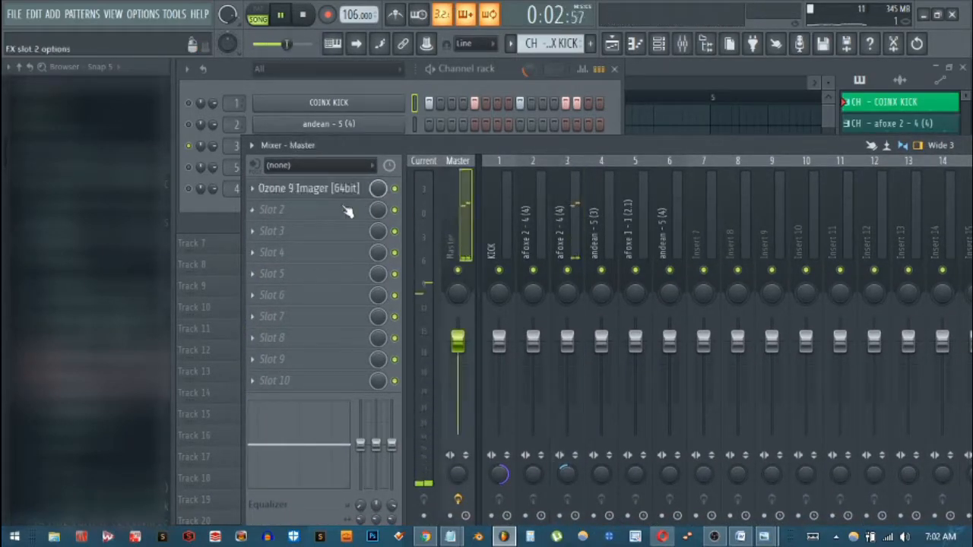
click(314, 190)
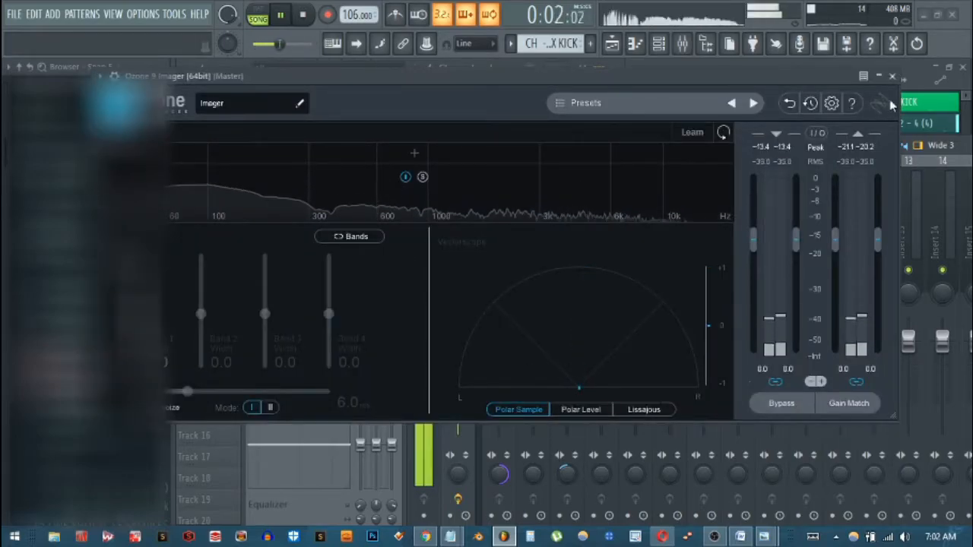
click(892, 76)
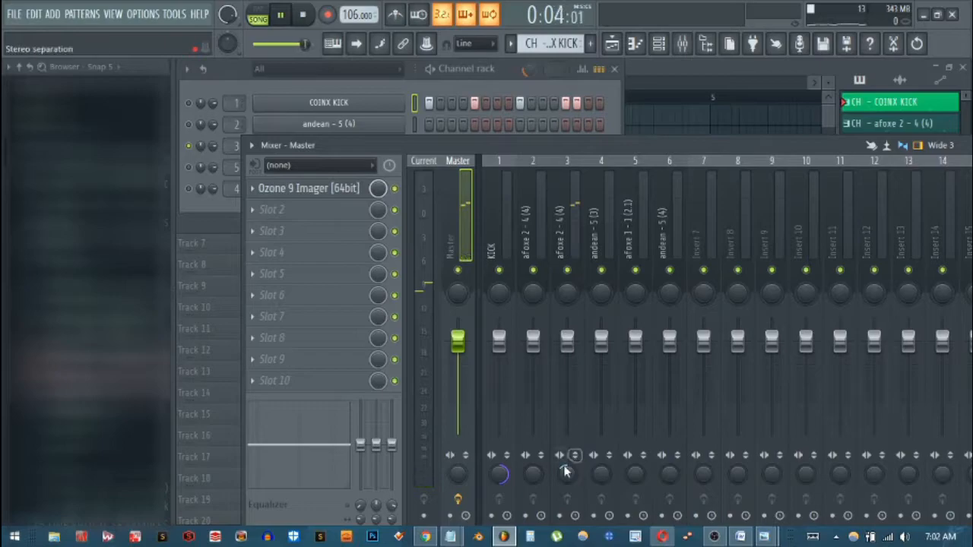
click(566, 472)
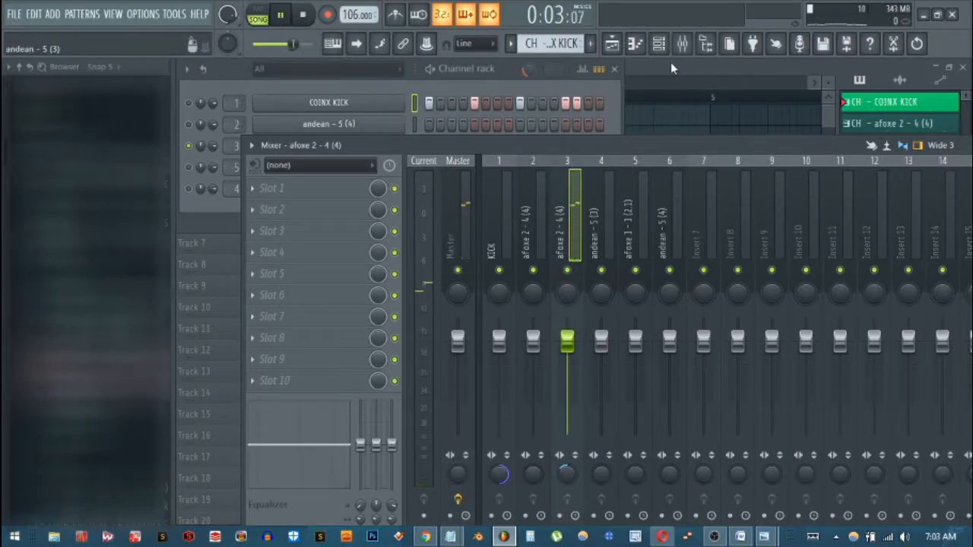
key(space)
Solo the afoxe 1 - 1 (2.1) channel and examine its stereo image in the Master track's Ozone 9 Imager
click(610, 91)
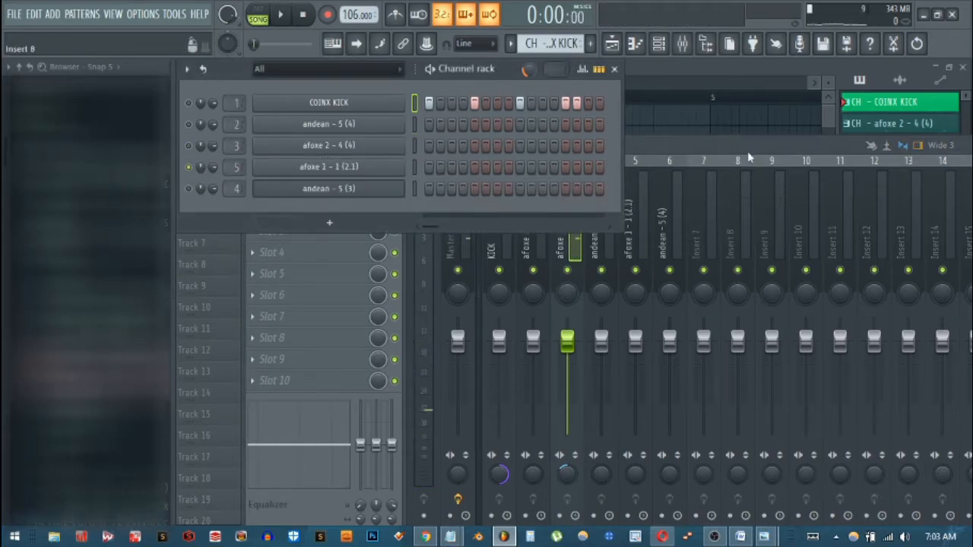
click(563, 191)
click(456, 216)
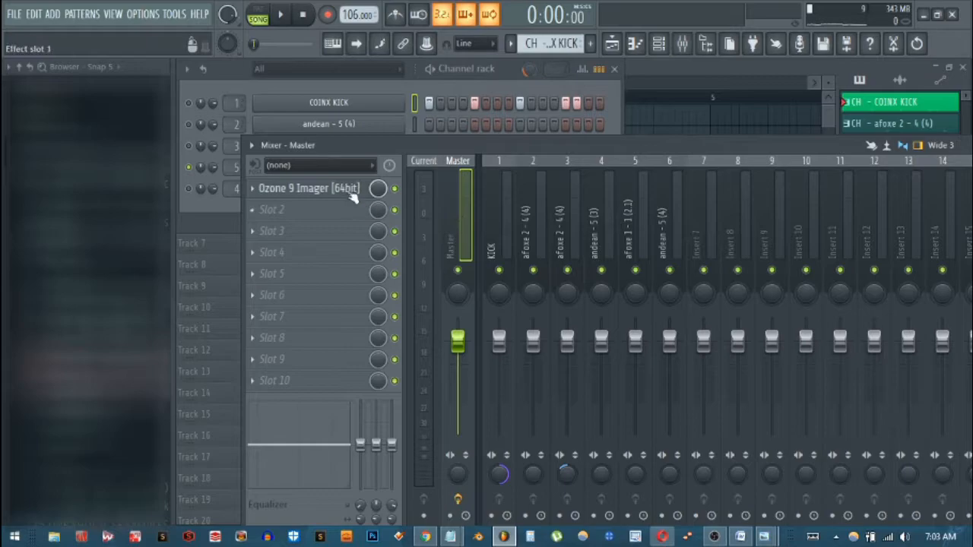
click(342, 188)
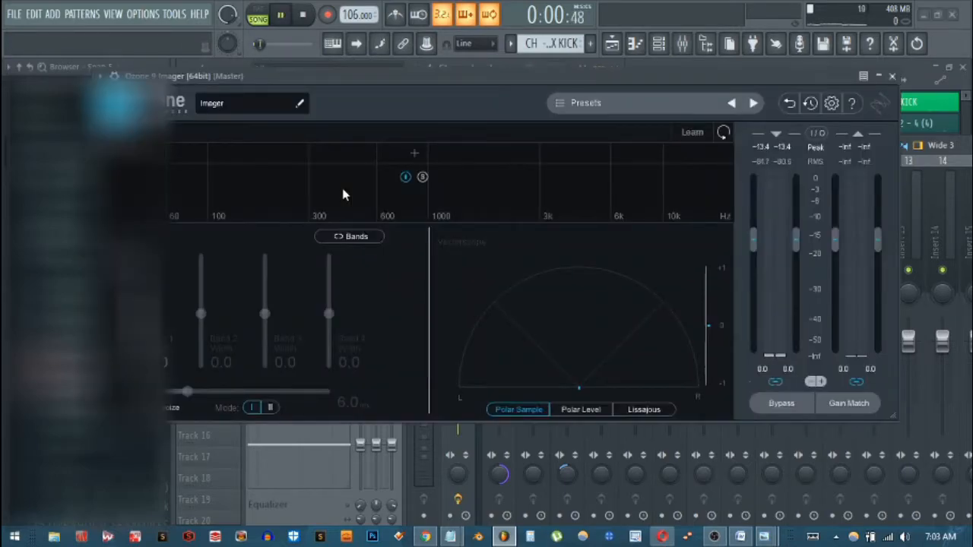
key(space)
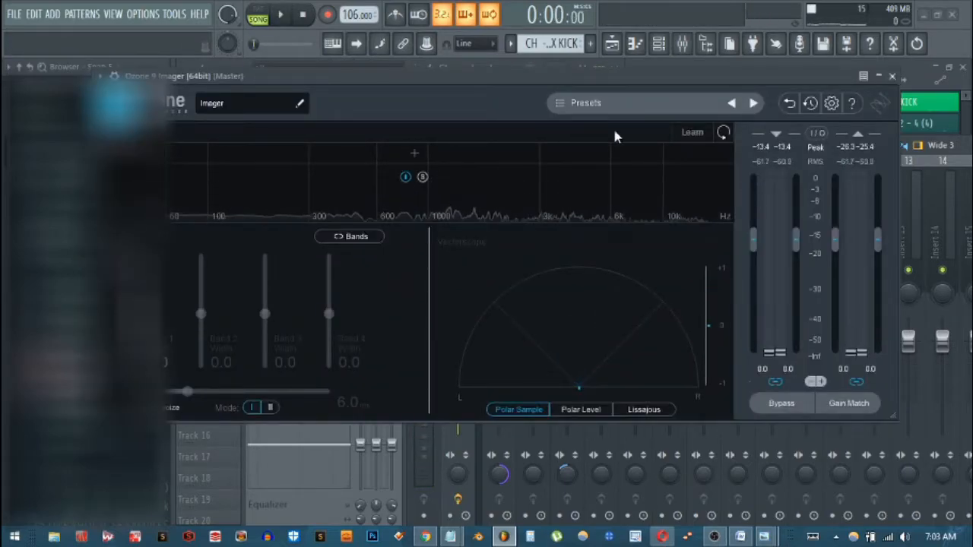
click(893, 76)
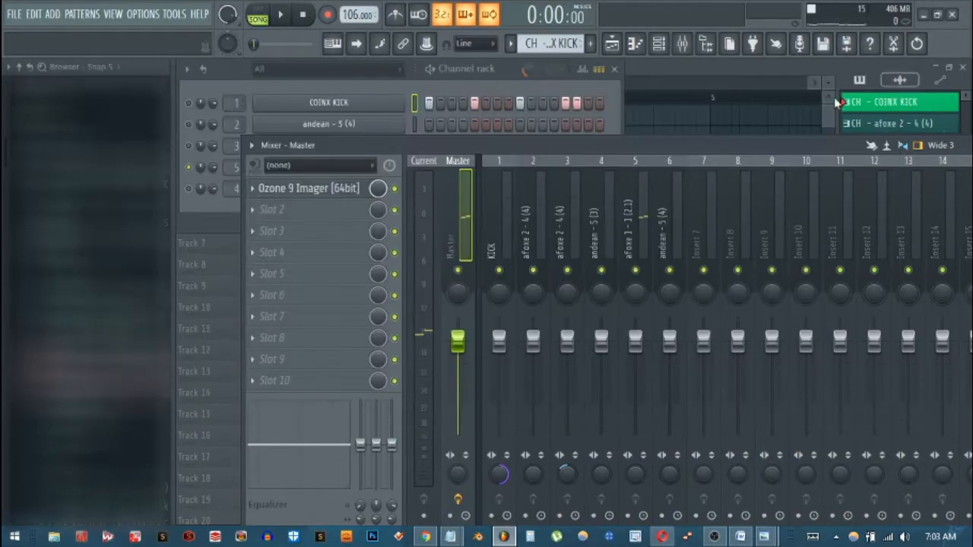
Solo the andean - 5 (3) channel, play it and examine its stereo image in the Master track's Ozone 9 Imager
click(354, 88)
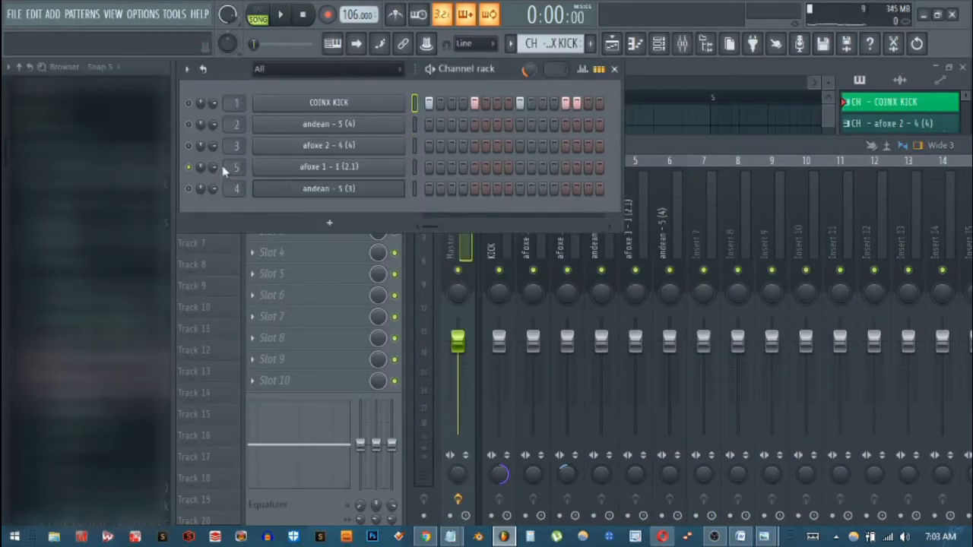
click(189, 188)
click(693, 148)
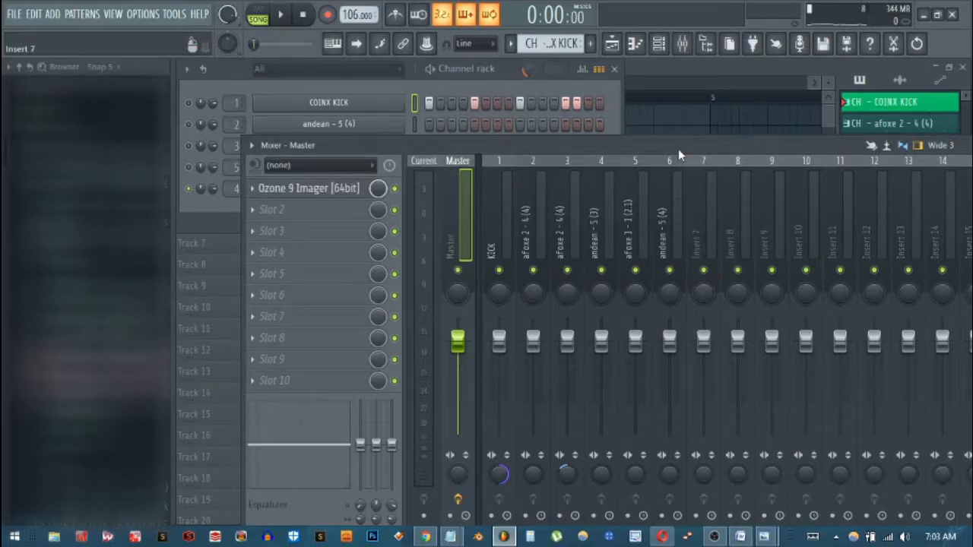
click(467, 93)
key(space)
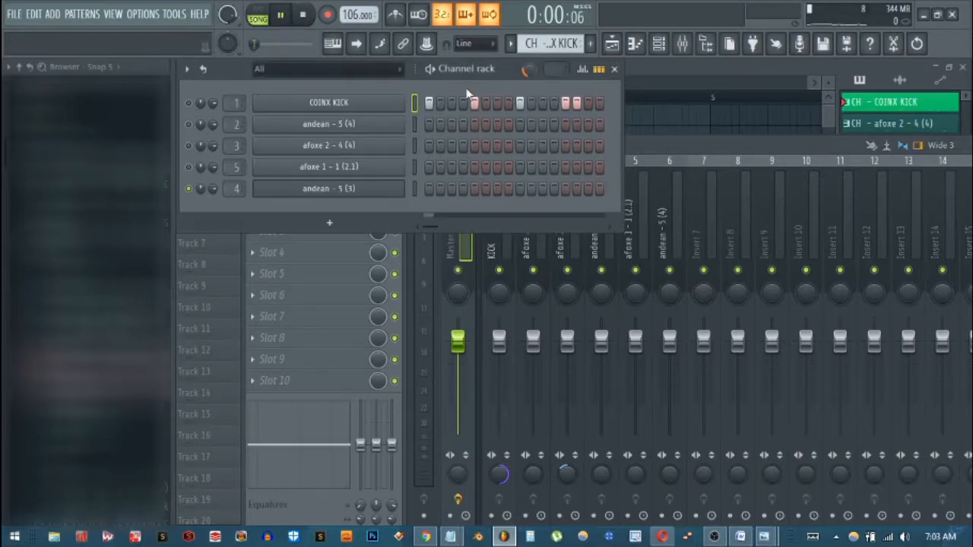
click(757, 158)
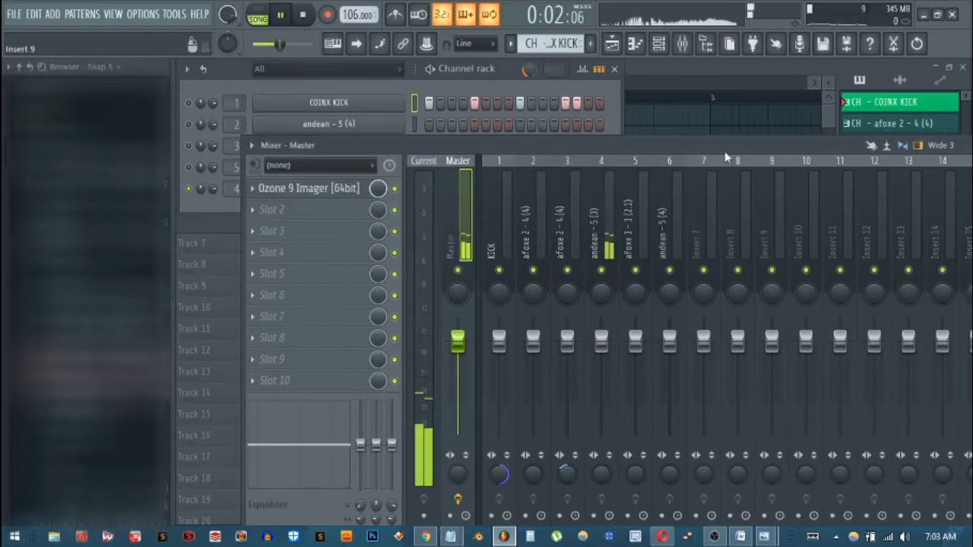
click(331, 200)
key(space)
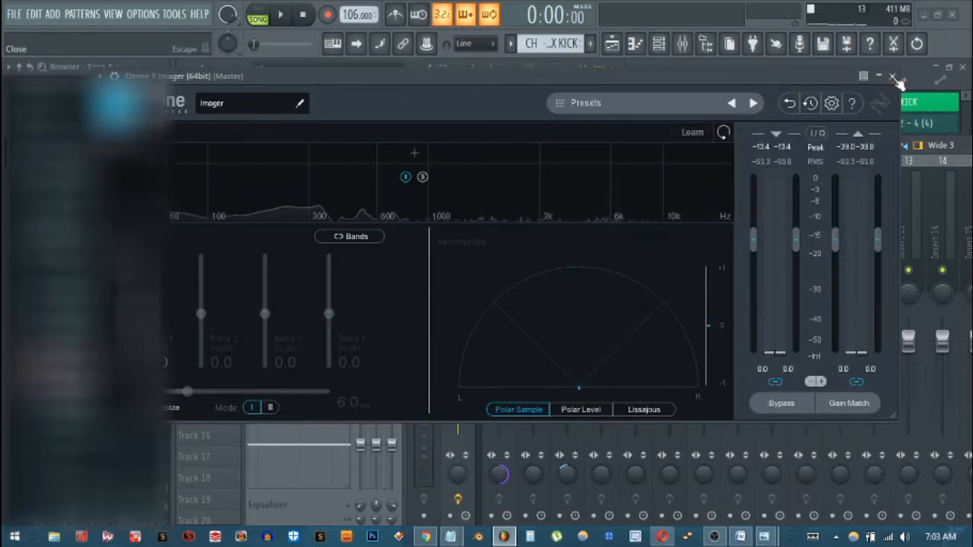
click(892, 76)
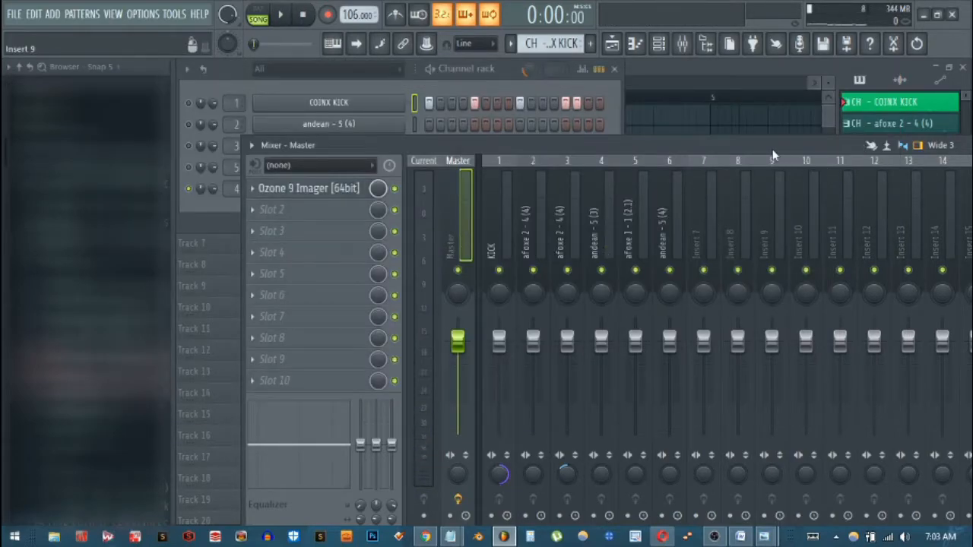
Reposition and shrink the mixer to fit below the channel rack, leaving the playlist visible above it
drag(767, 146, 703, 103)
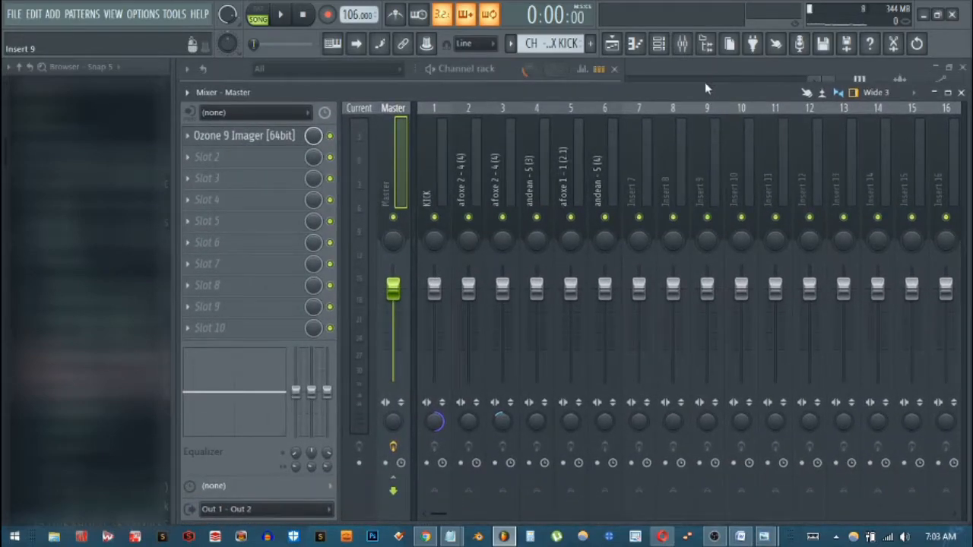
drag(705, 87, 705, 235)
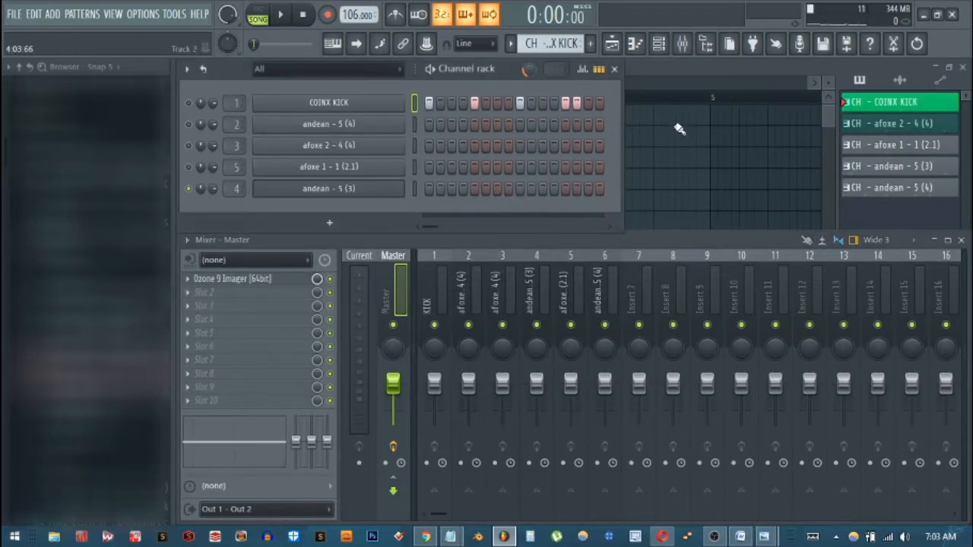
double_click(673, 74)
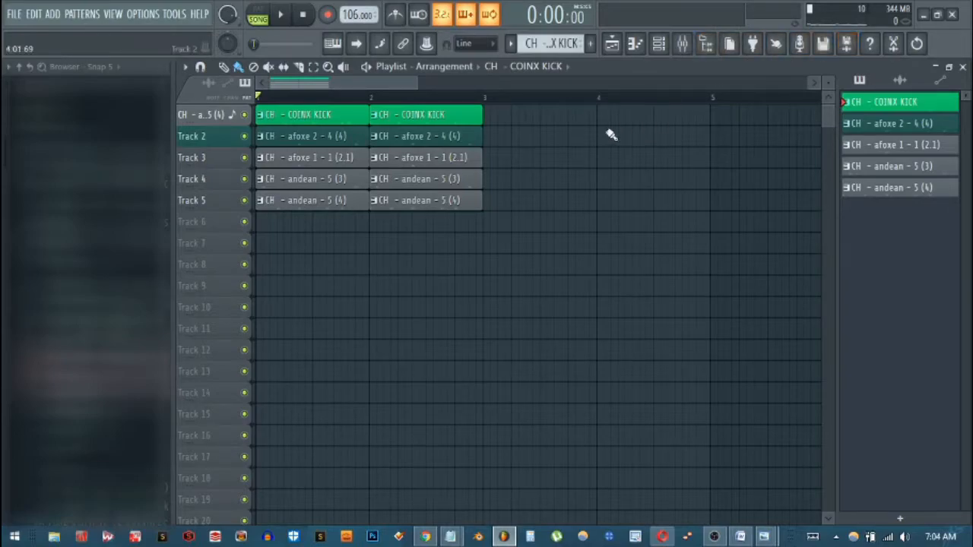
click(682, 43)
Stop playback, unsolo the channels in the channel rack so all five drums are active, and play the full kit
key(space)
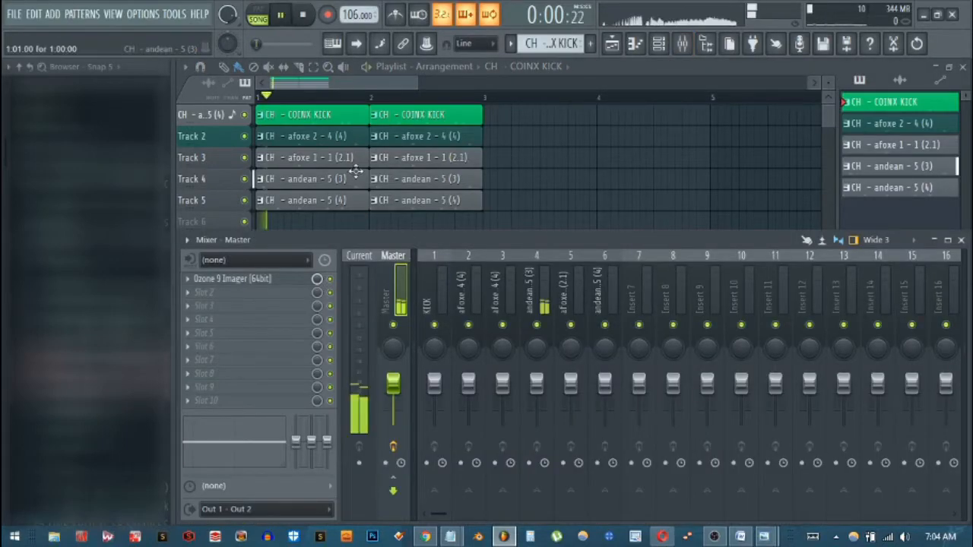
click(658, 43)
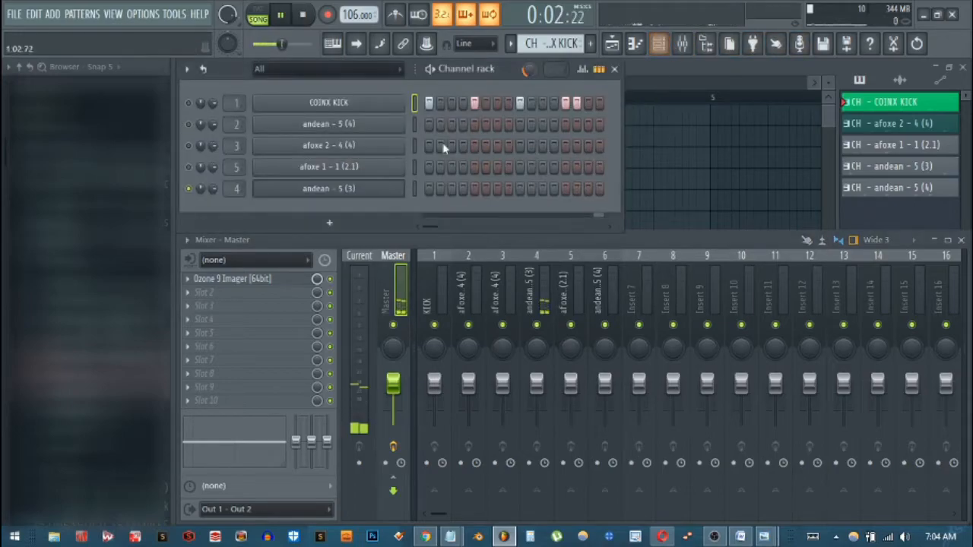
key(space)
right_click(188, 103)
click(209, 115)
right_click(189, 103)
click(208, 115)
key(space)
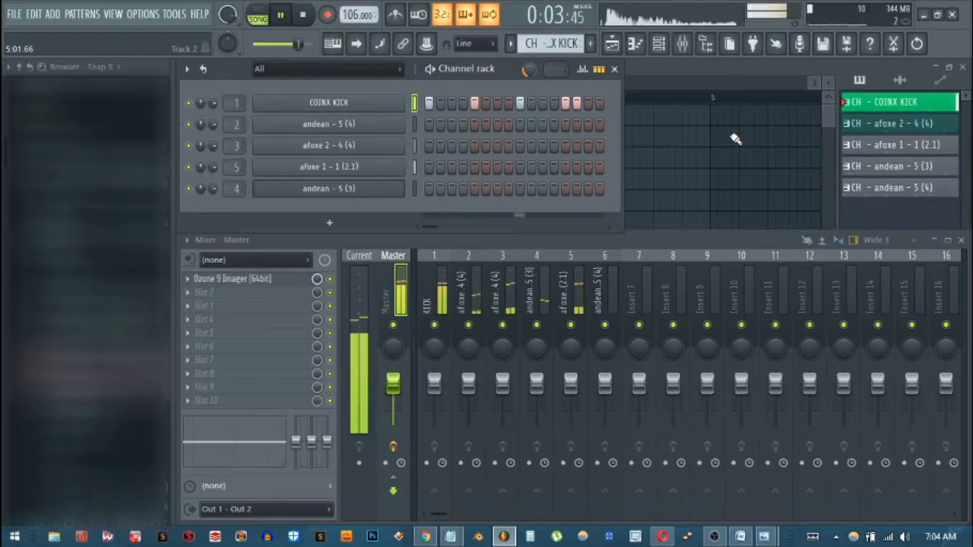
Identify the mixer track of the afoxe 1 - 1 (2.1) channel and lower its fader by about 5.7 dB
click(332, 170)
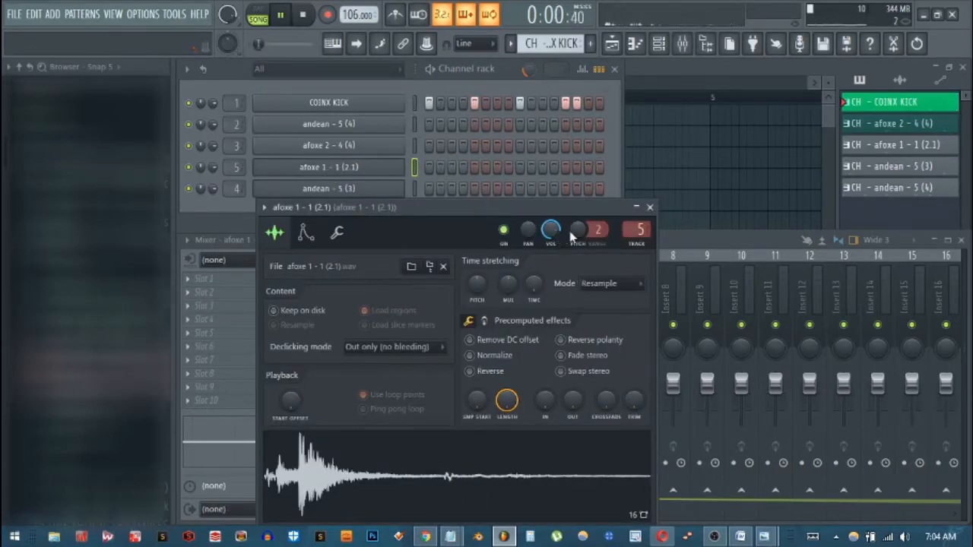
click(650, 208)
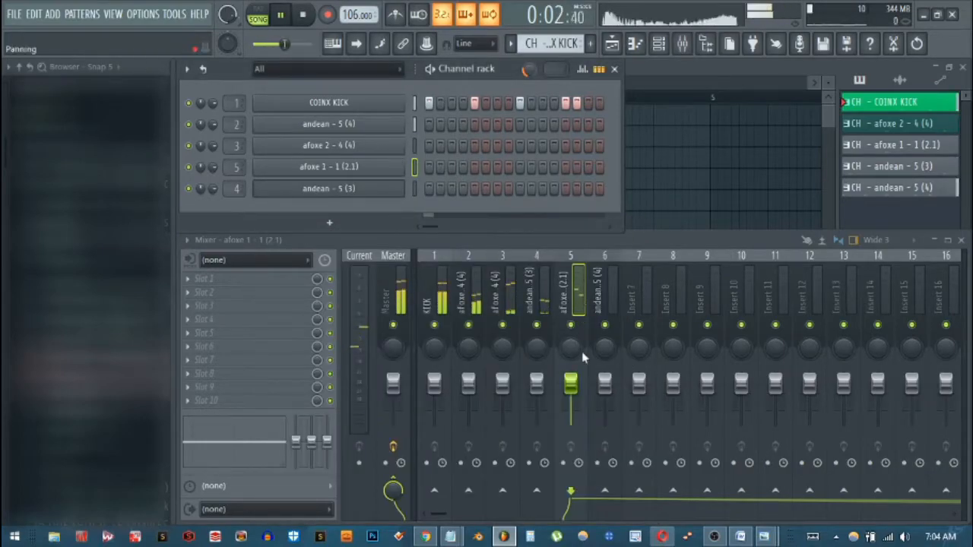
mouse_move(580, 397)
mouse_down()
mouse_move(580, 405)
mouse_move(578, 392)
mouse_up()
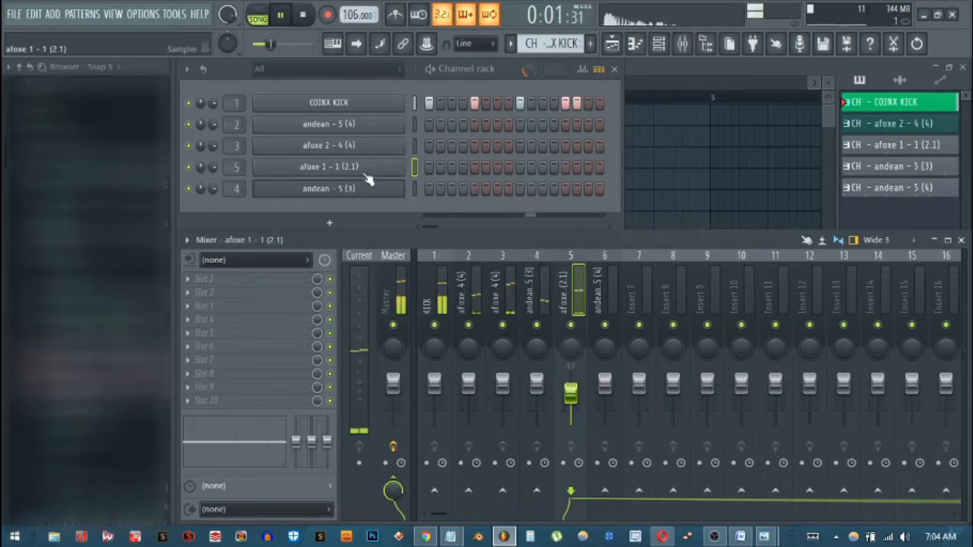
Identify the mixer track of the andean - 5 (4) channel, listen to the kit and stop playback
click(347, 126)
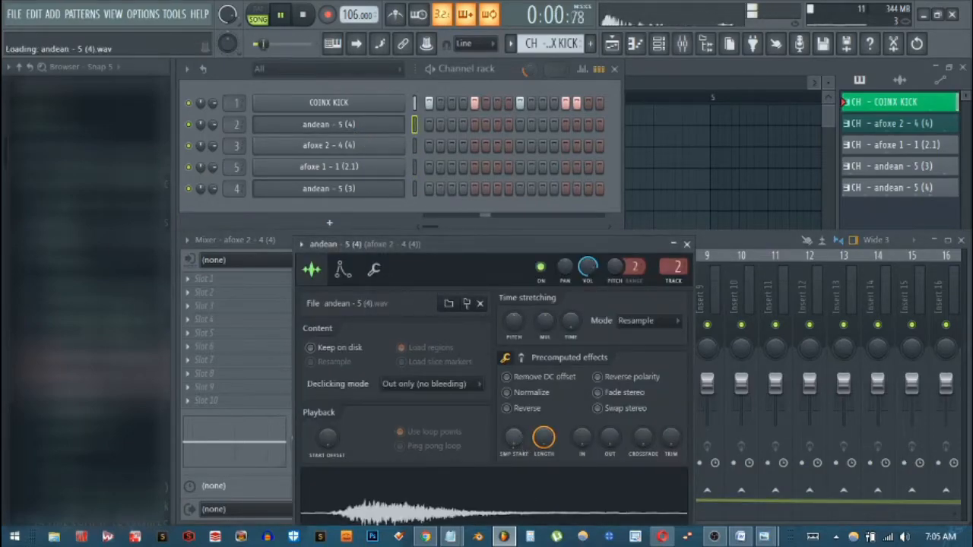
click(687, 244)
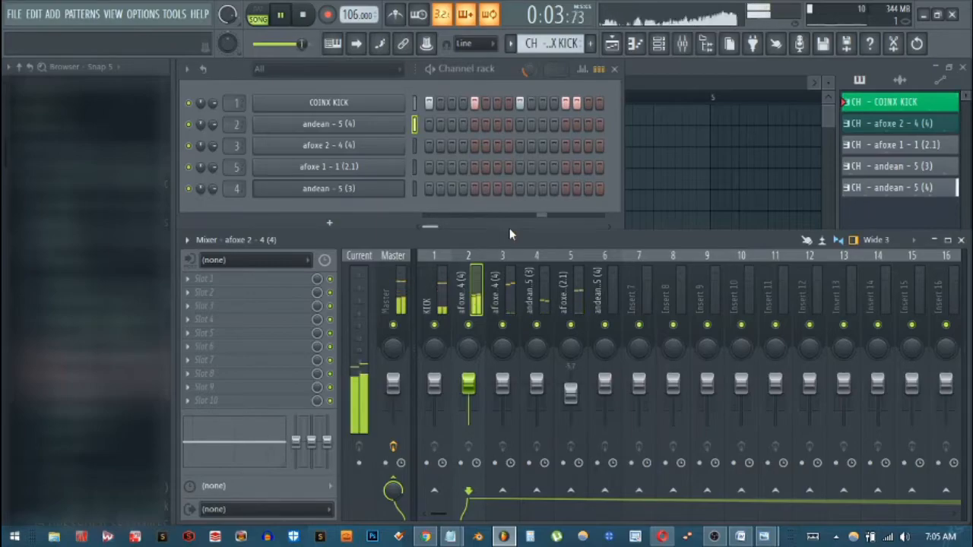
key(space)
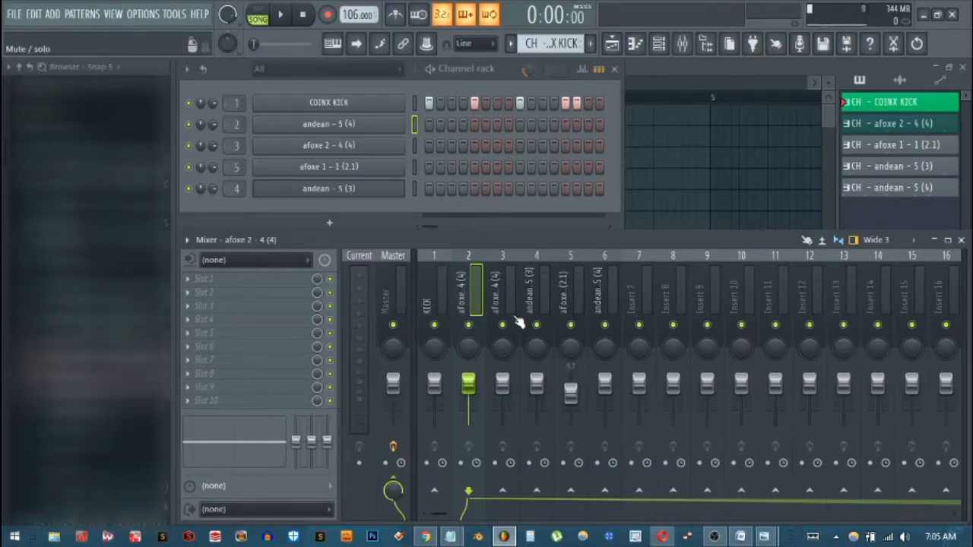
Select the KICK mixer track and review the lesson 1 topic list image in Windows Photo Viewer, returning to FL Studio
click(431, 288)
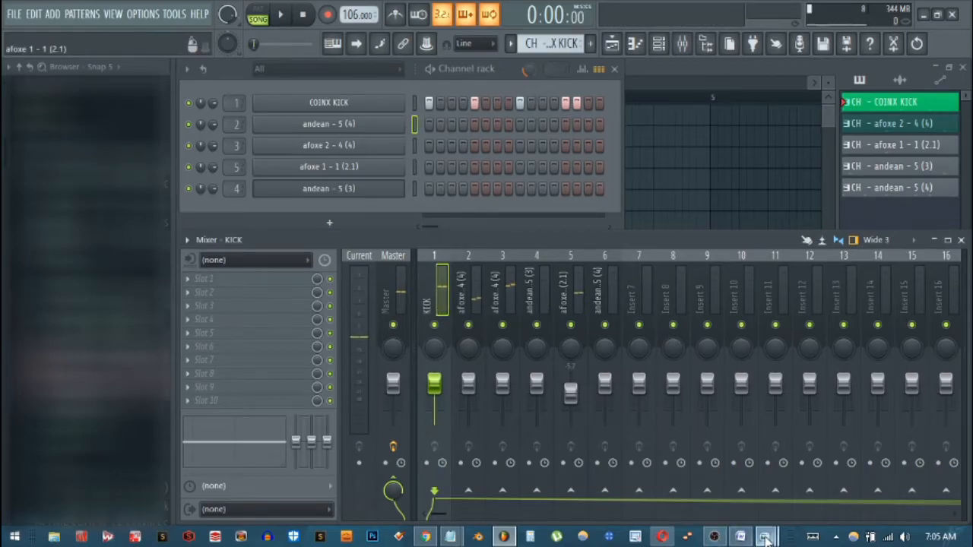
mouse_move(765, 538)
click(570, 480)
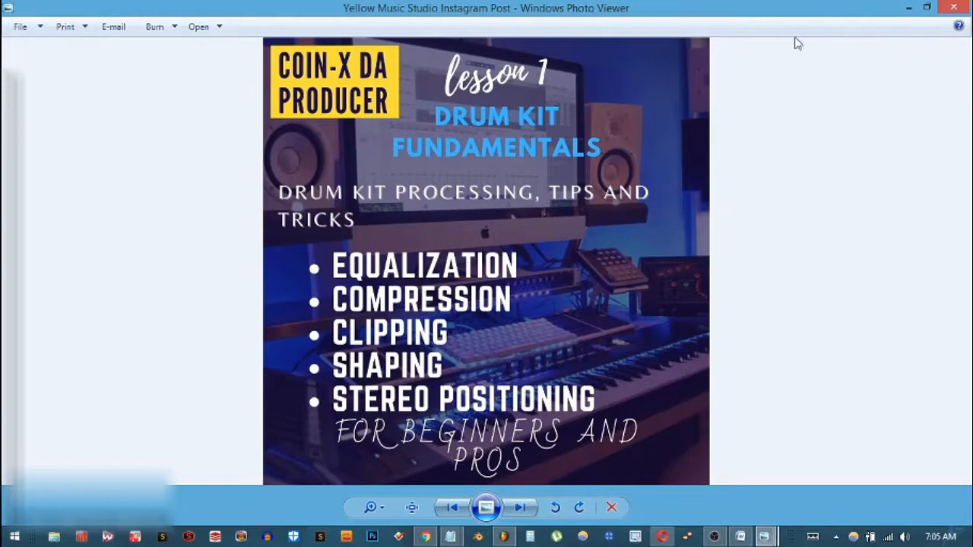
click(910, 7)
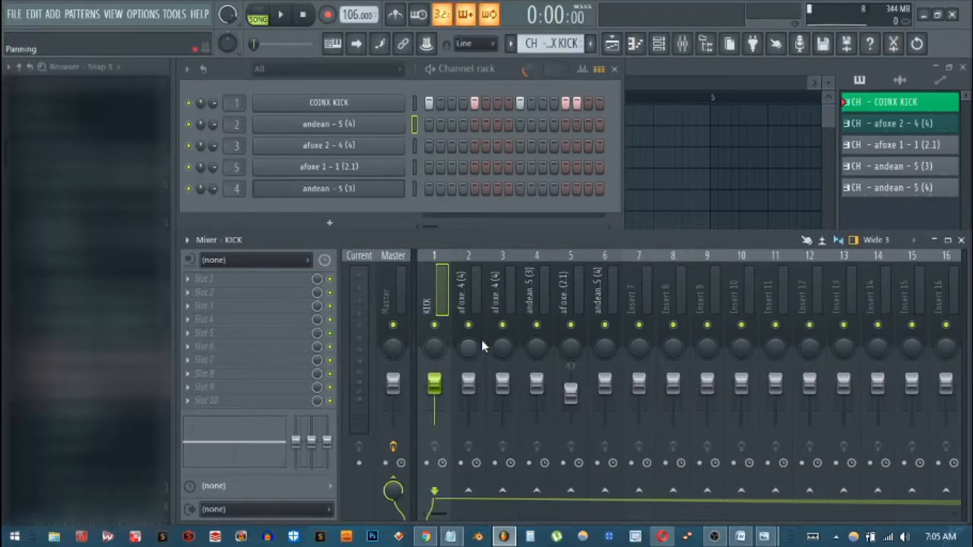
Load Fruity Parametric EQ 2 in the KICK track's first effect slot and enlarge its window
click(190, 281)
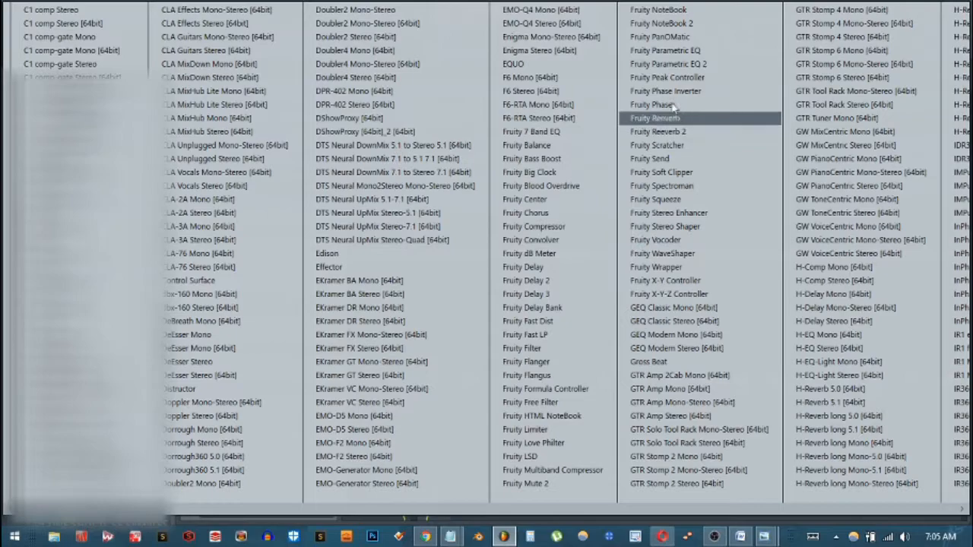
click(673, 63)
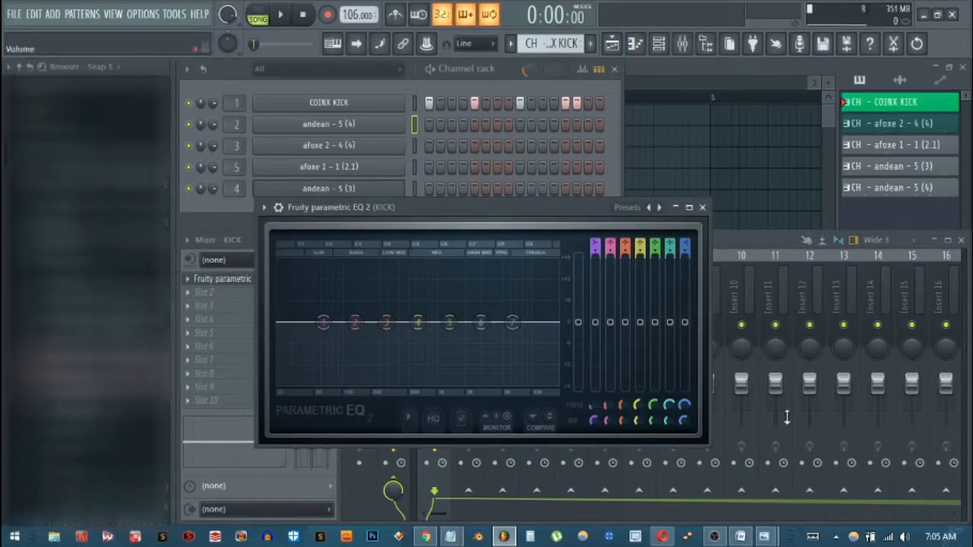
drag(707, 443, 853, 523)
drag(512, 206, 504, 109)
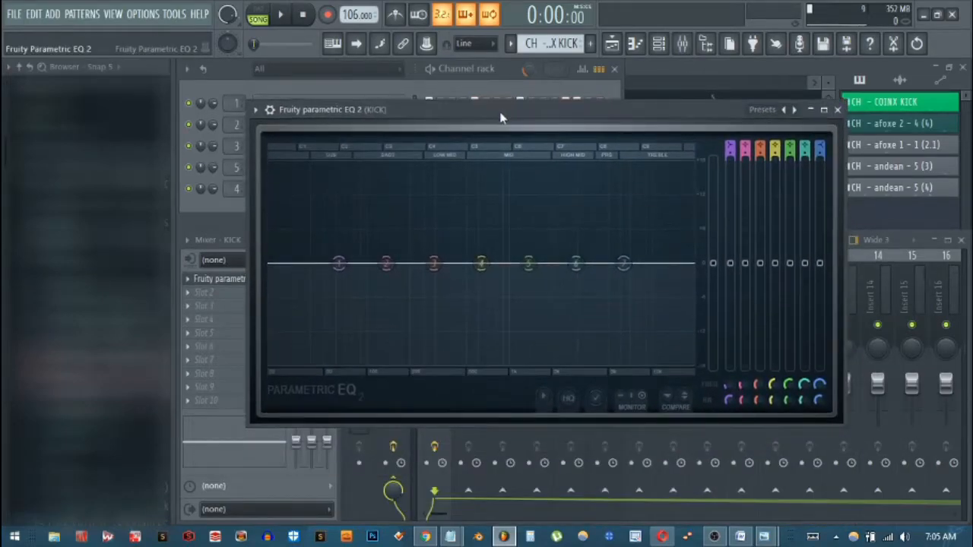
drag(246, 427, 178, 524)
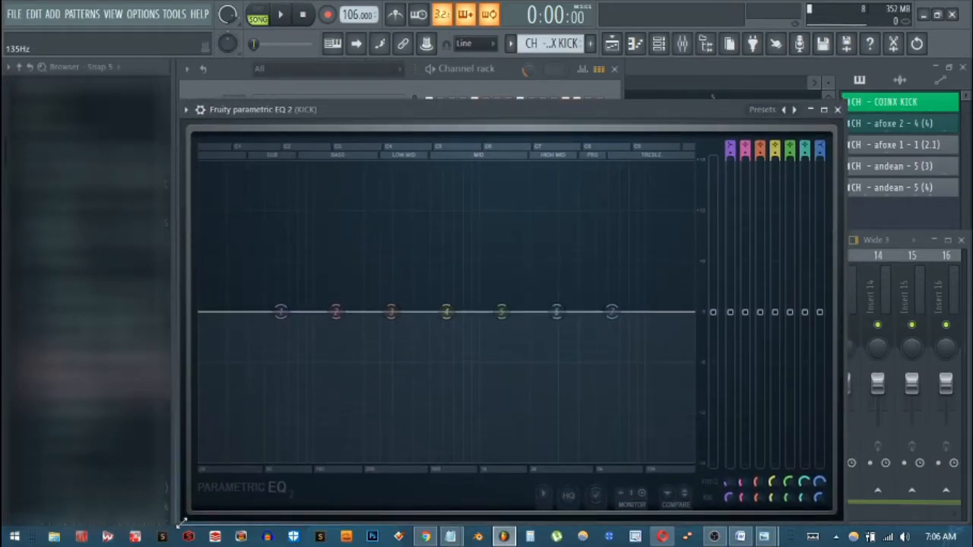
drag(635, 99, 637, 60)
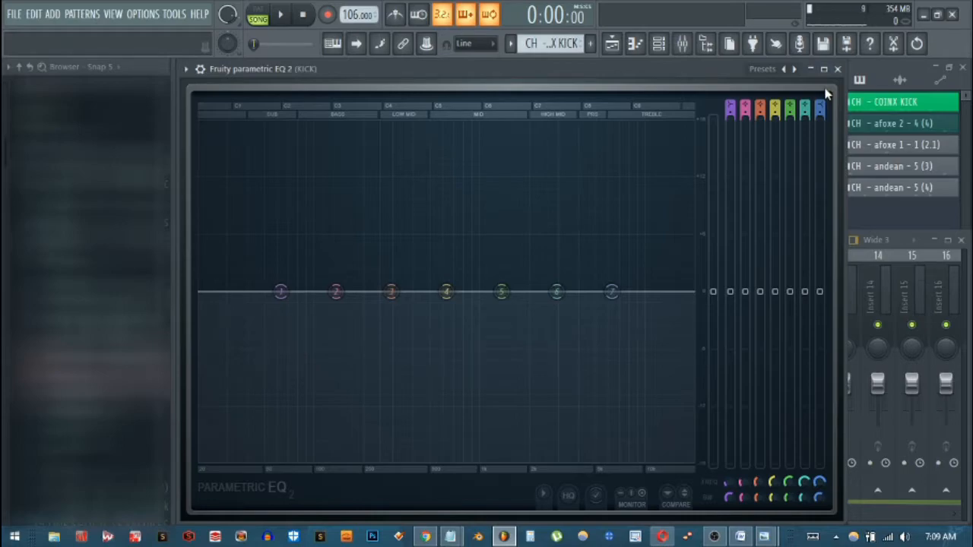
Widen the EQ window and play the beat to examine the kick's frequency spectrum
drag(844, 311, 928, 319)
key(space)
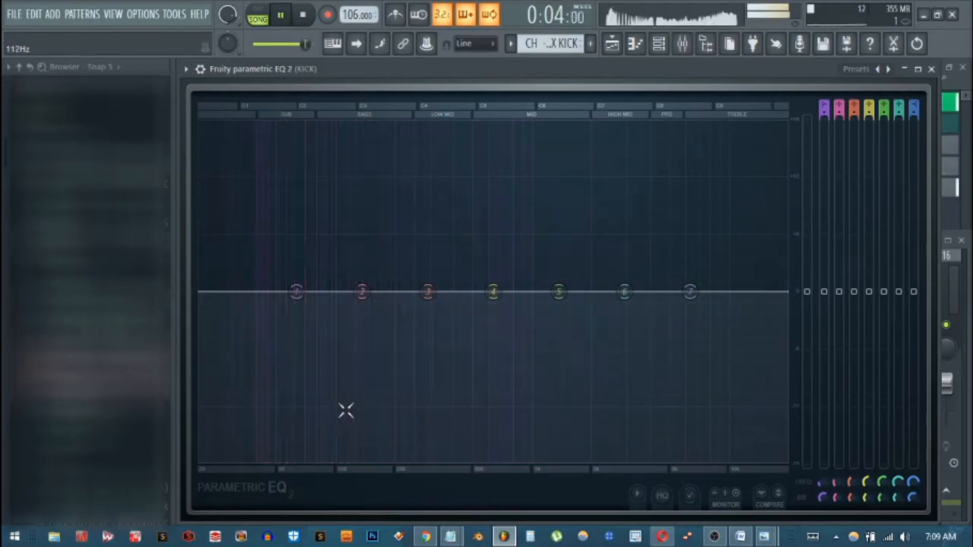
key(space)
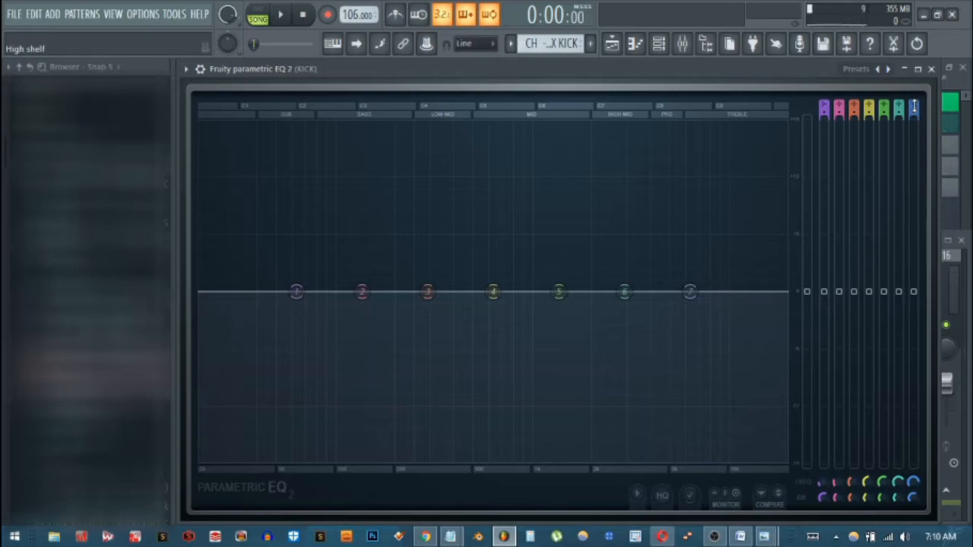
Change EQ band 7 to a low-pass filter and lower its cutoff to about 126 Hz
scroll(689, 292, down, 6)
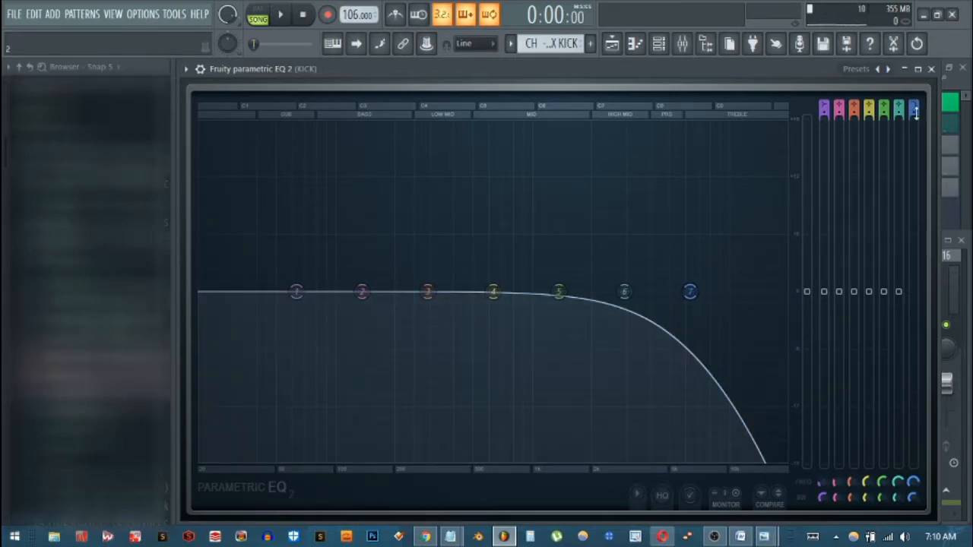
drag(916, 113, 916, 100)
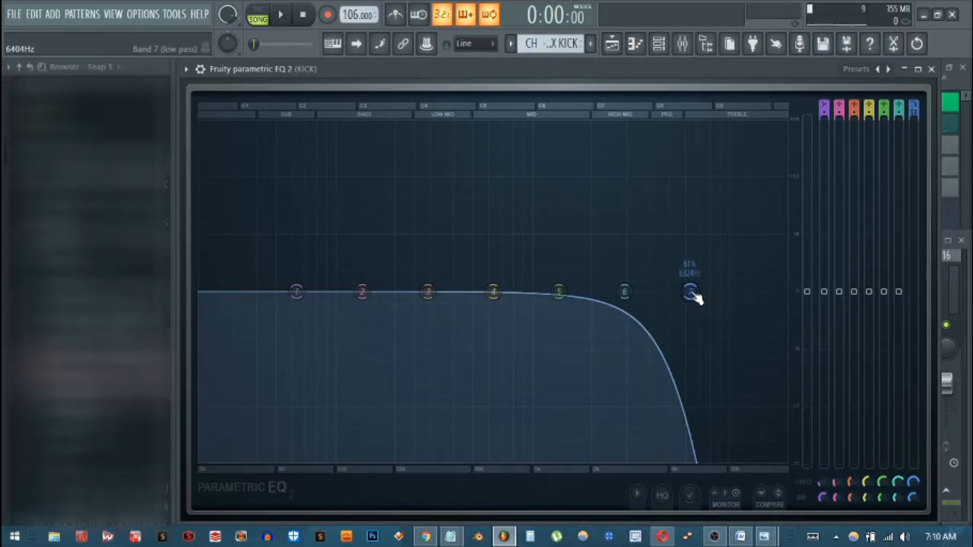
drag(693, 296, 356, 292)
Set band 7's order to Steep 8 and its bandwidth to 56%, and sweep its cutoff lower
right_click(355, 291)
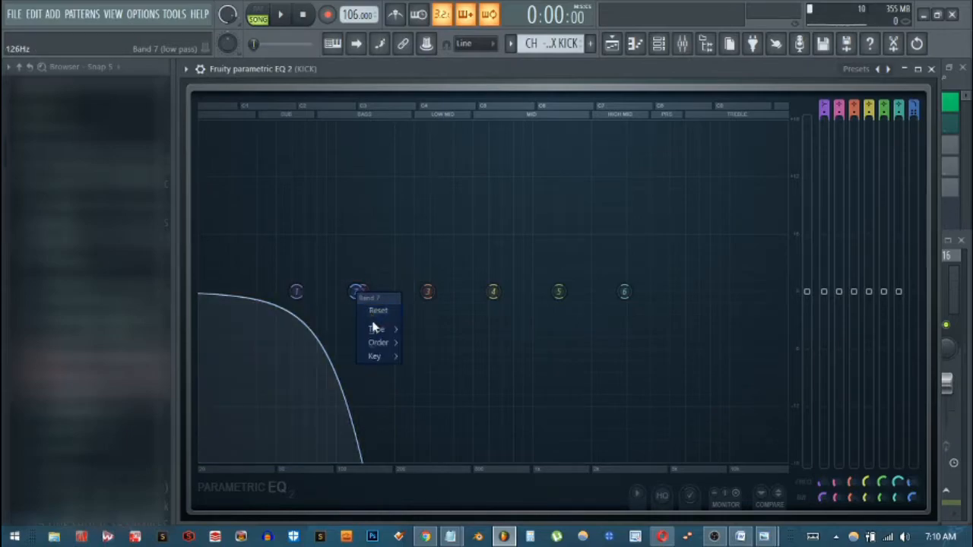
mouse_move(377, 330)
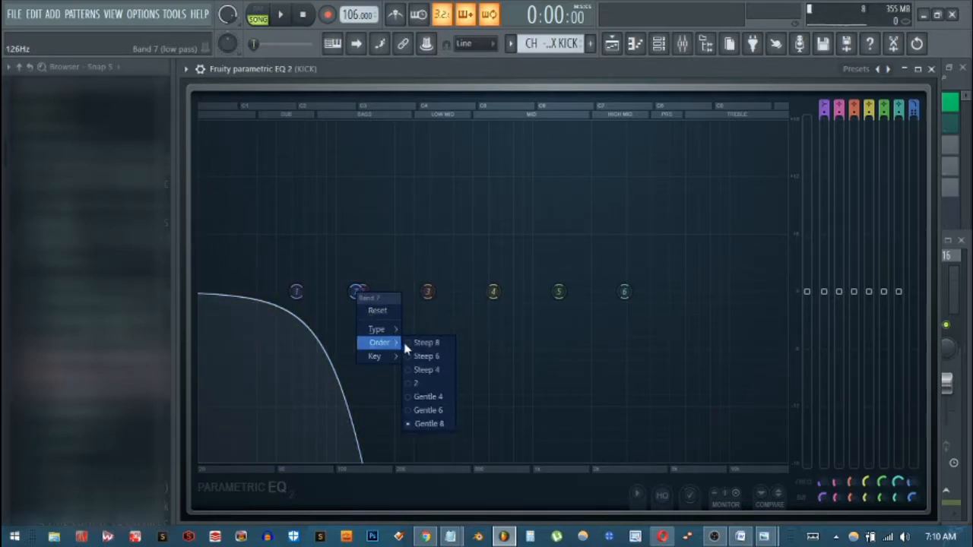
click(425, 343)
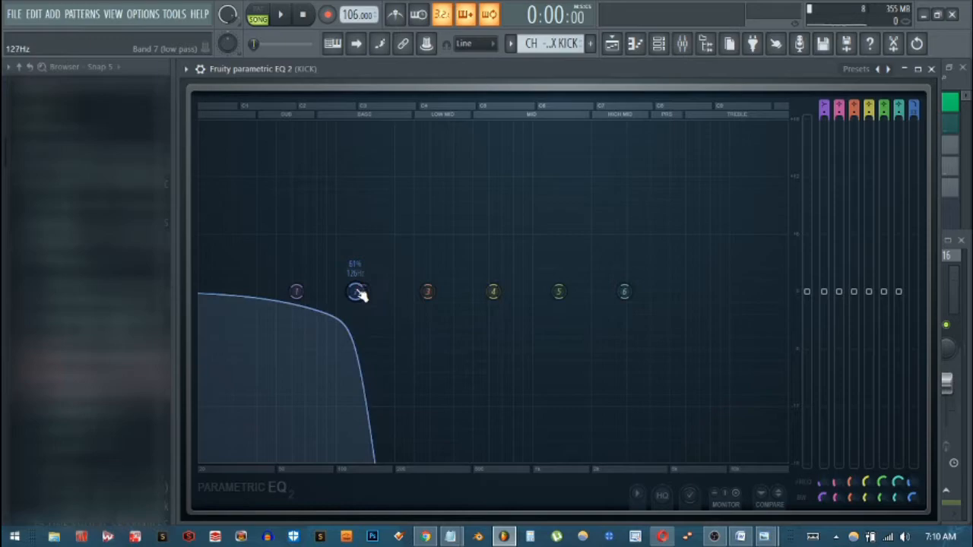
scroll(357, 296, down, 2)
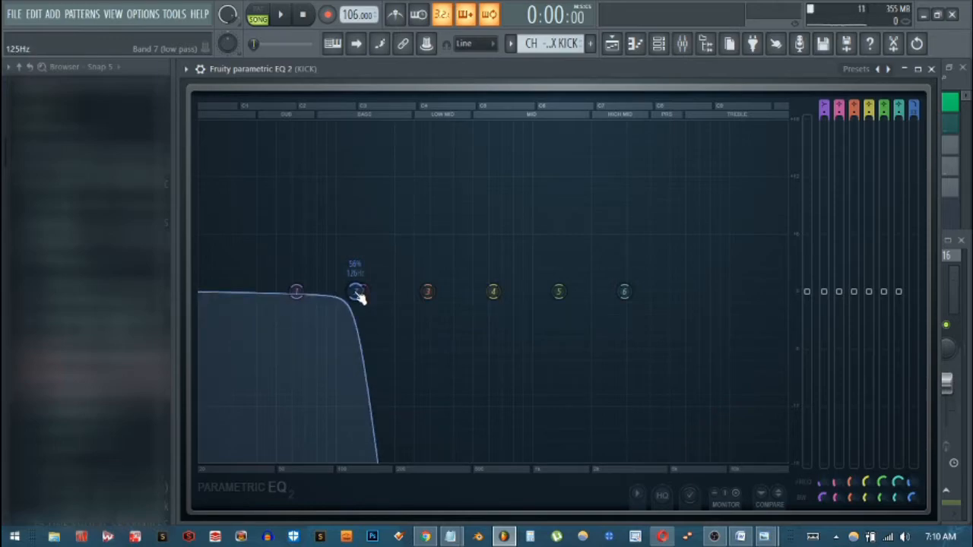
drag(358, 295, 311, 291)
key(space)
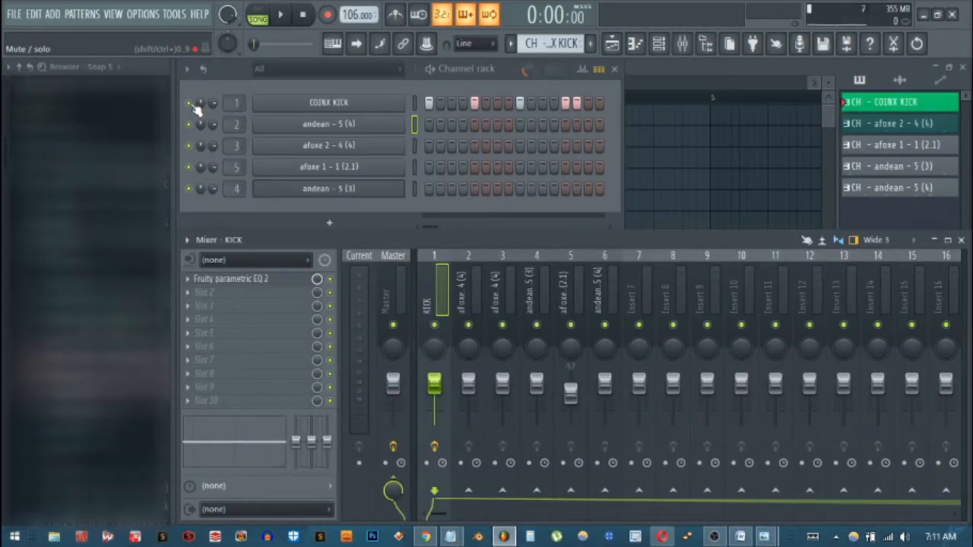
Solo the COINX KICK channel in the channel rack and check the low-pass band in the KICK track's EQ
right_click(199, 104)
key(Escape)
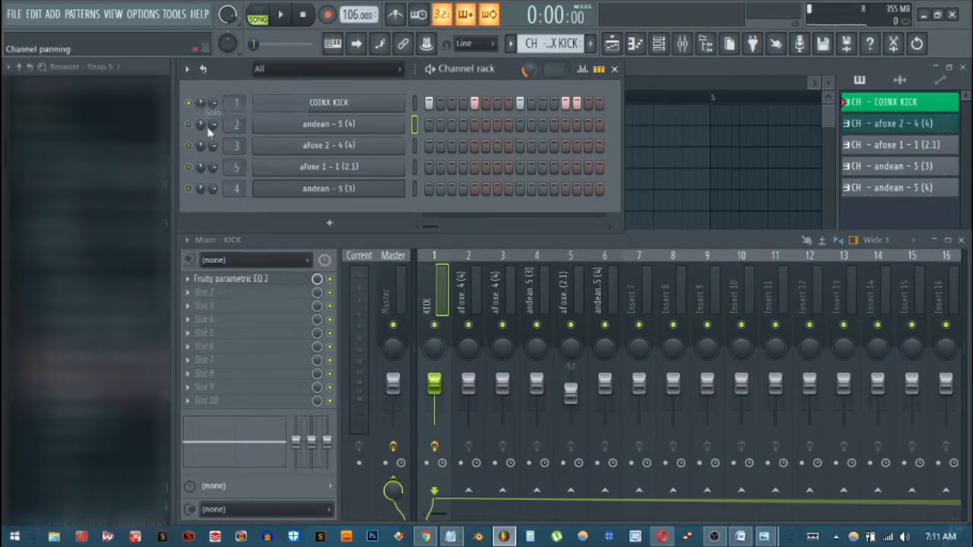
click(267, 280)
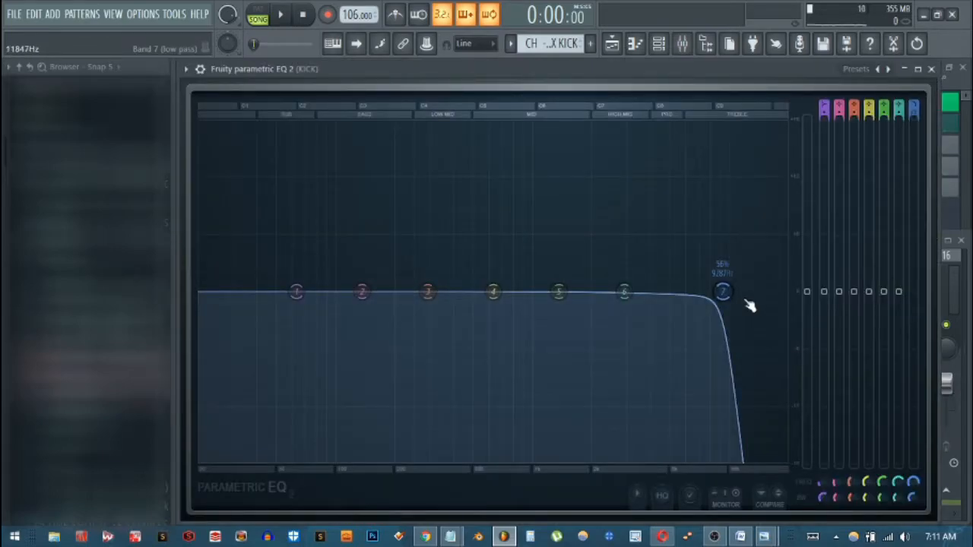
click(931, 69)
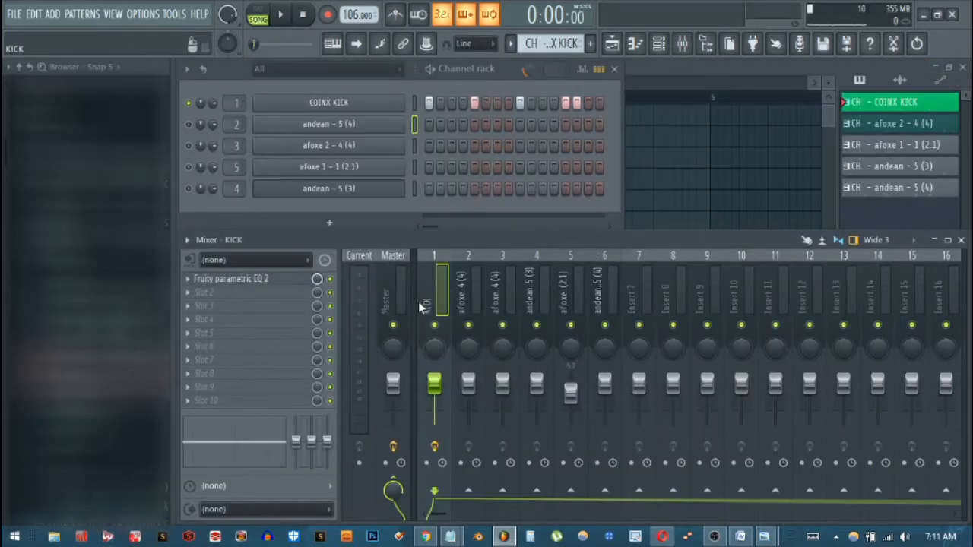
Sweep band 7's low-pass cutoff down to about 32 Hz in the KICK track's EQ while auditioning the soloed kick
click(257, 281)
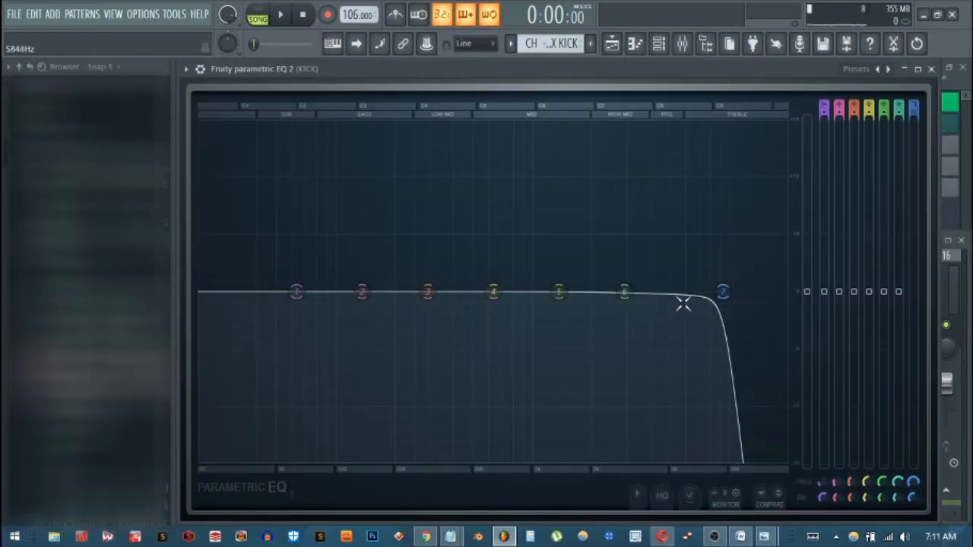
drag(720, 296, 262, 292)
key(space)
key(space)
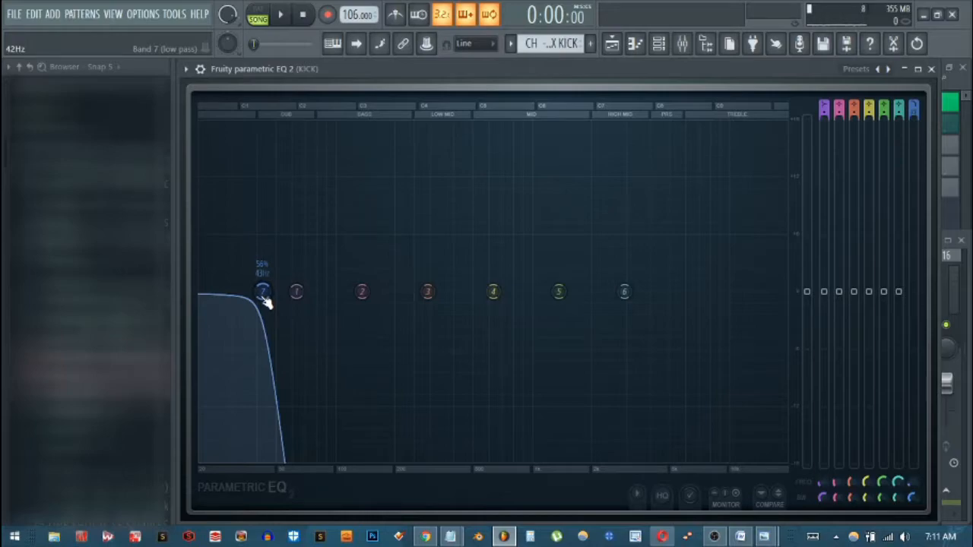
drag(262, 291, 256, 291)
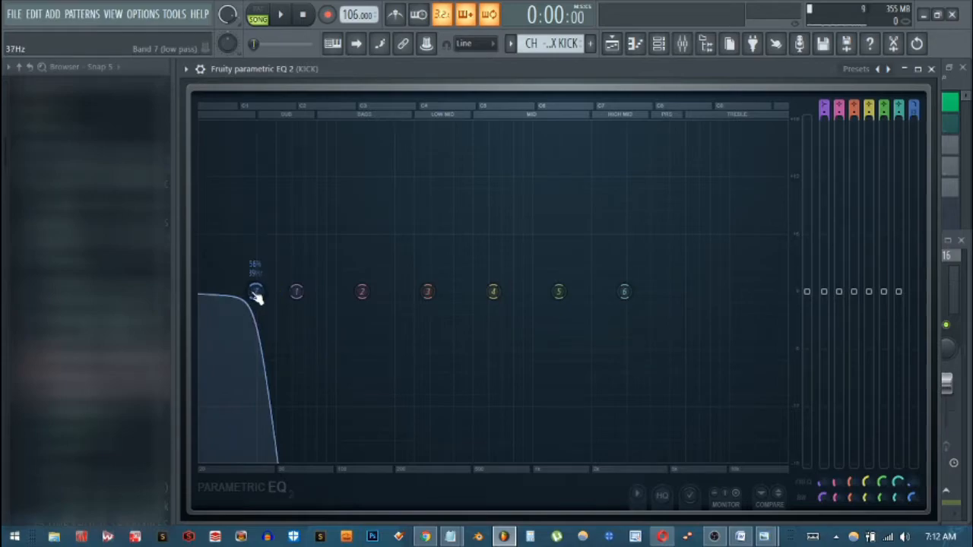
key(space)
drag(257, 296, 239, 297)
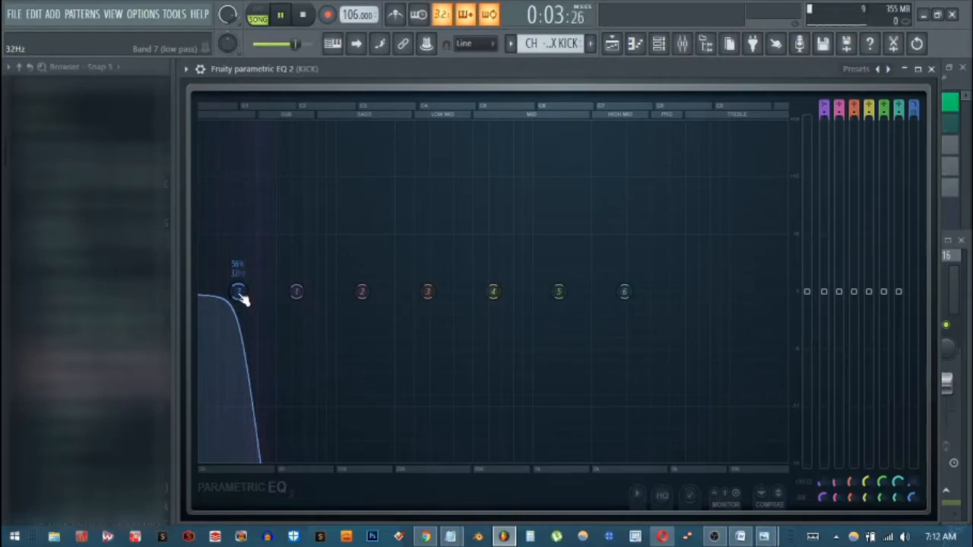
key(space)
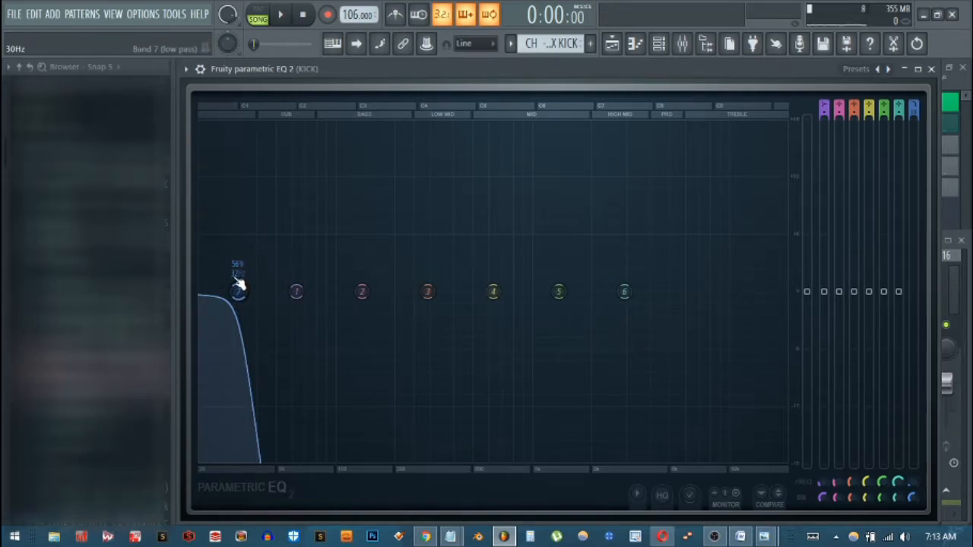
Reposition the EQ window and copy the value of band 7's frequency control
drag(665, 91, 538, 14)
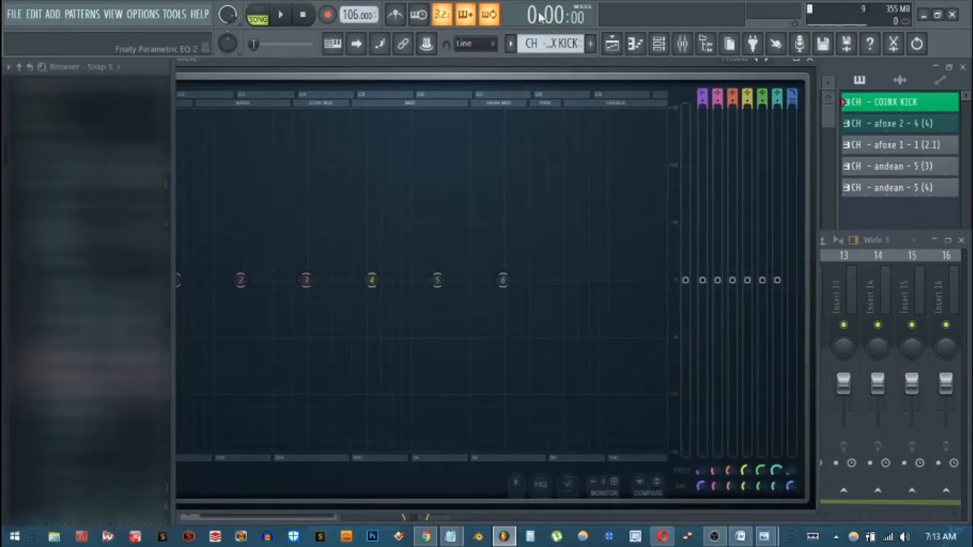
right_click(790, 479)
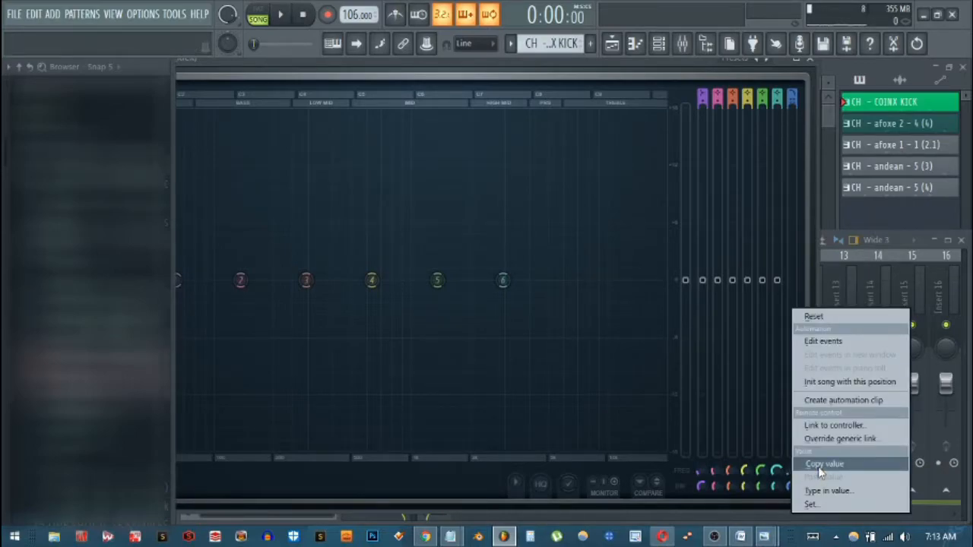
click(824, 464)
Change EQ band 1 from a low shelf to a high-pass filter
mouse_move(745, 282)
mouse_down()
mouse_move(743, 234)
mouse_move(743, 282)
mouse_up()
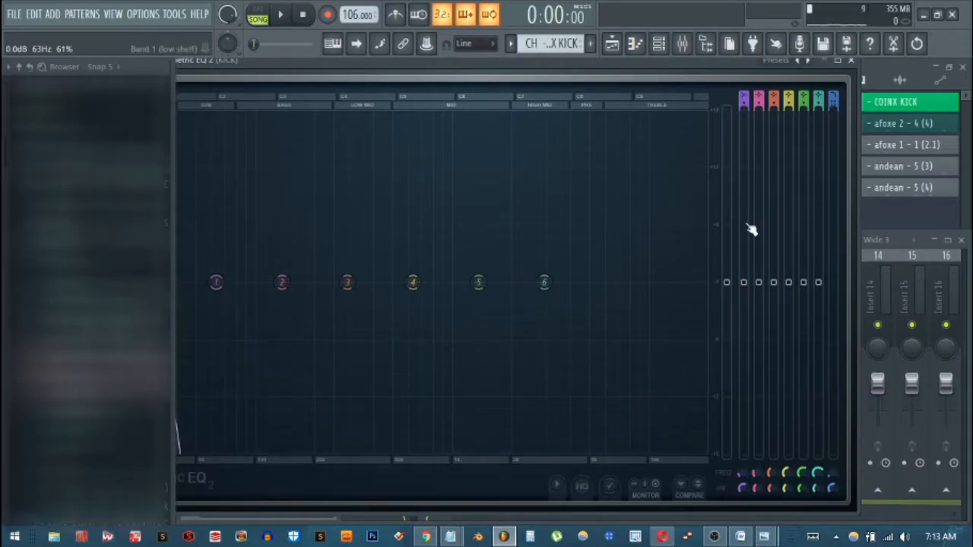
mouse_move(744, 99)
mouse_down()
mouse_move(744, 126)
mouse_move(745, 90)
mouse_move(747, 114)
mouse_up()
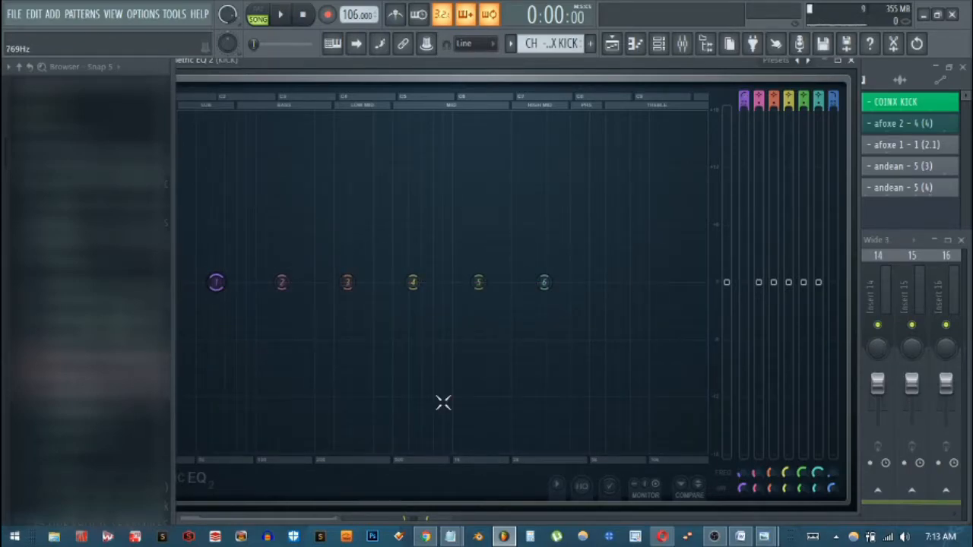
Apply the copied 32 Hz frequency value to band 1's high-pass filter in the KICK track's EQ
right_click(741, 481)
click(771, 479)
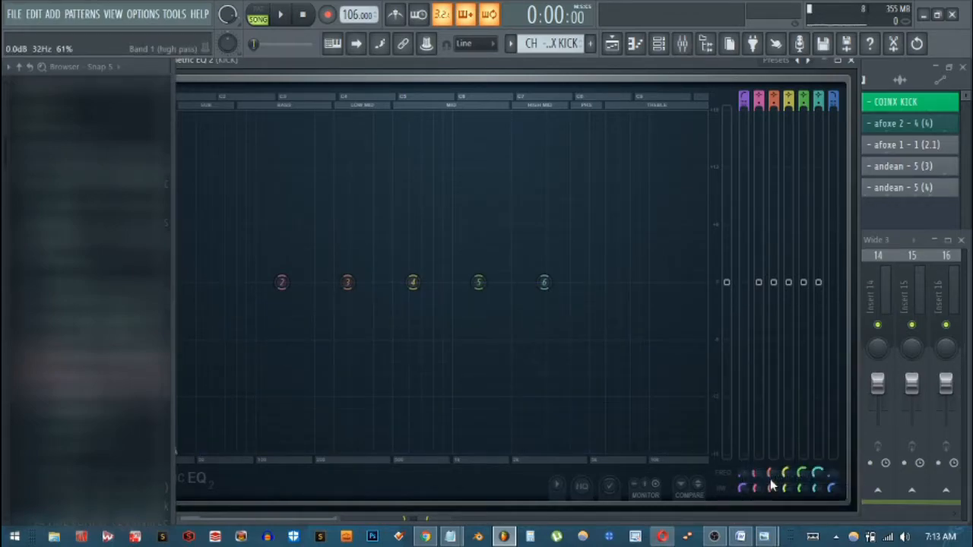
drag(670, 59, 738, 54)
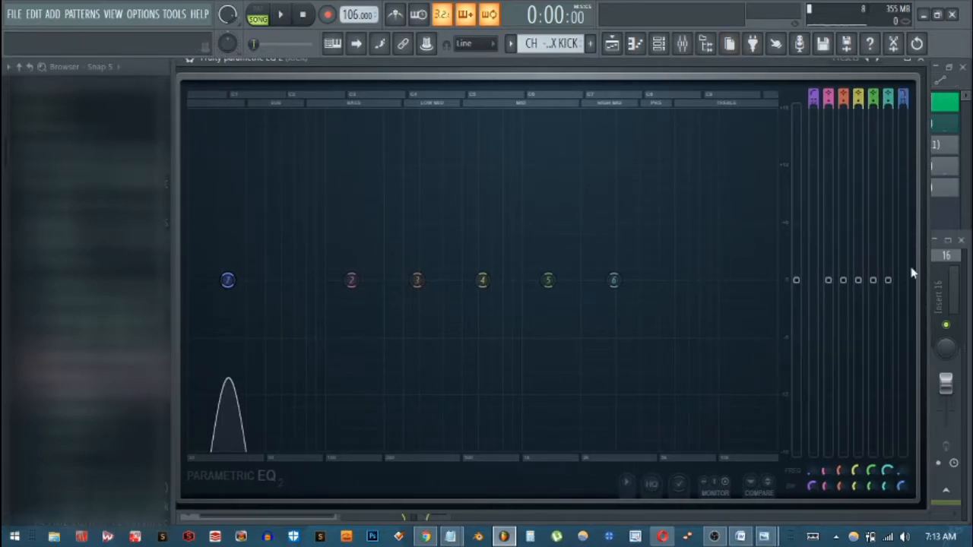
Reset the frequency of band 7's low-pass filter, bring the full EQ curve into view, and briefly audition the kick
drag(744, 60, 507, 60)
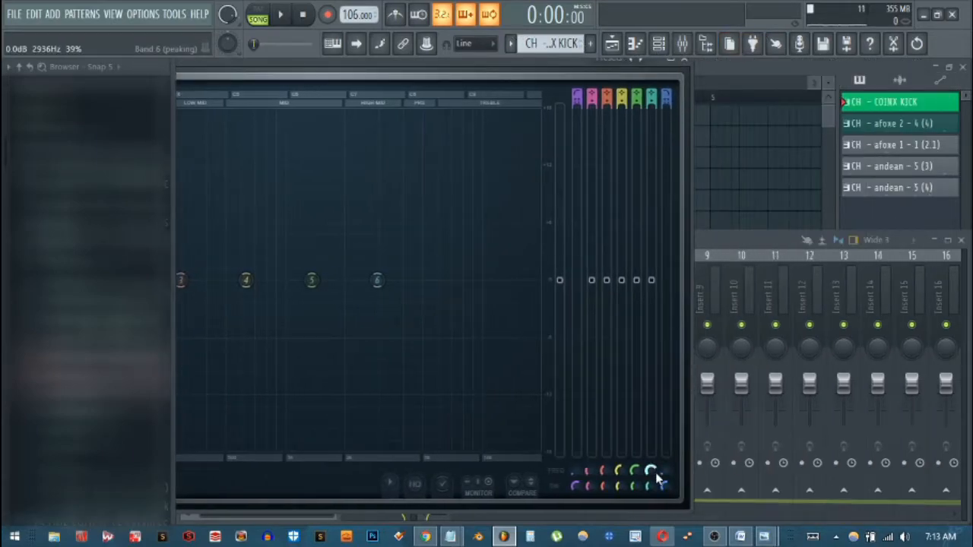
right_click(666, 477)
click(687, 315)
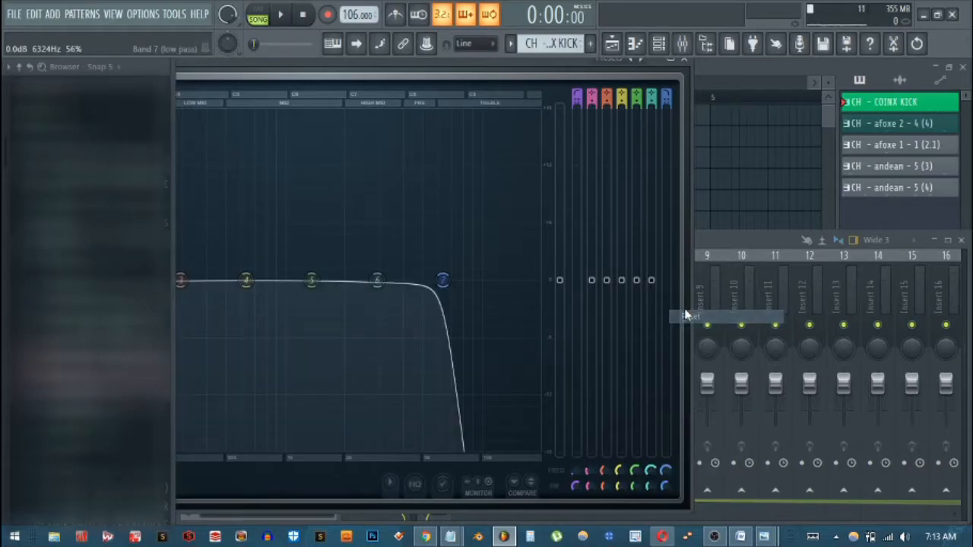
drag(464, 64, 788, 17)
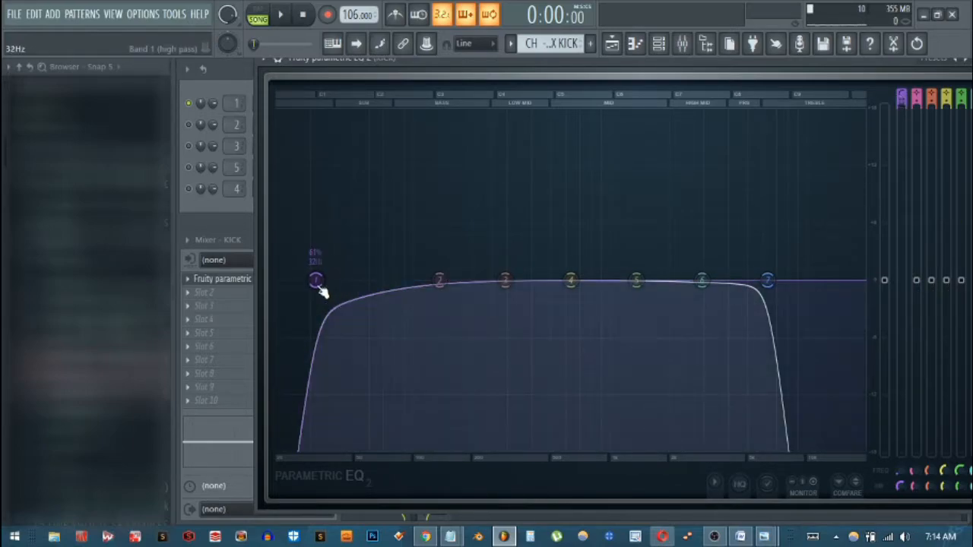
key(space)
key(space)
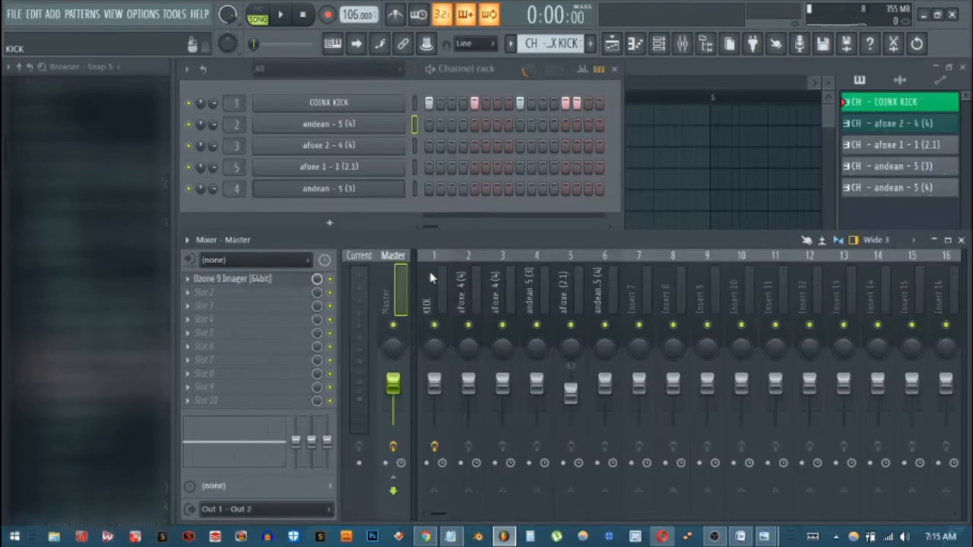
Open Fruity Parametric EQ 2 on the KICK mixer track and reset band 3
click(427, 287)
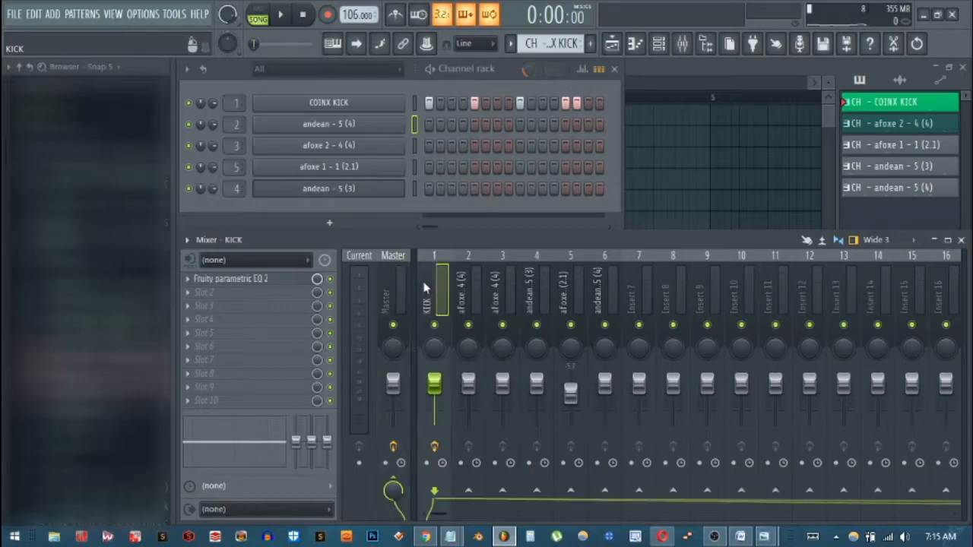
click(285, 284)
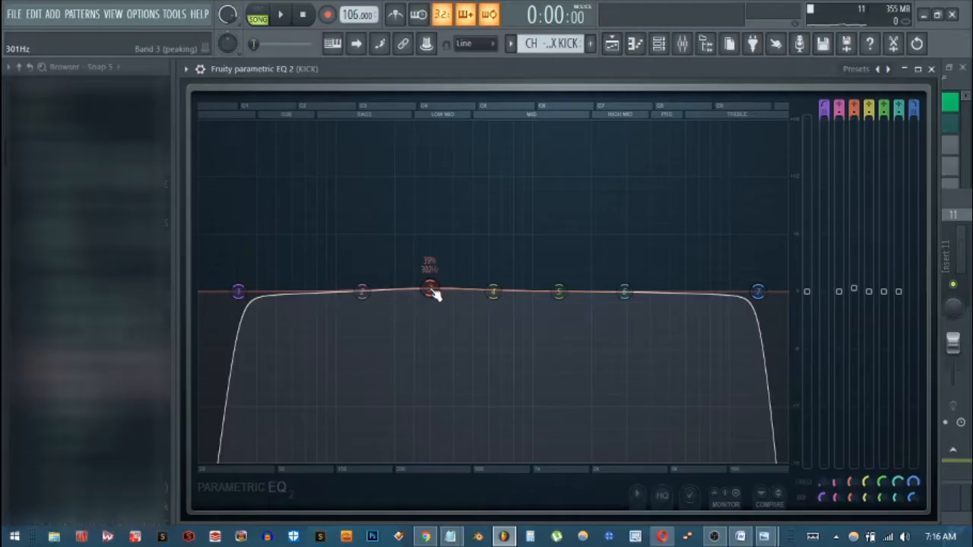
right_click(427, 291)
click(445, 306)
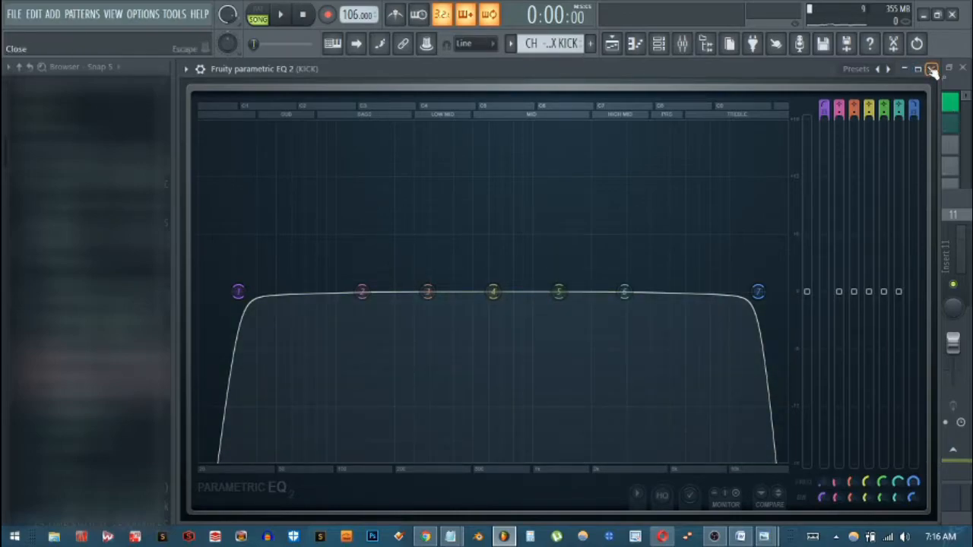
Solo the COINX KICK channel and audition it while viewing its spectrum in the KICK track's EQ
click(930, 69)
right_click(190, 102)
click(209, 107)
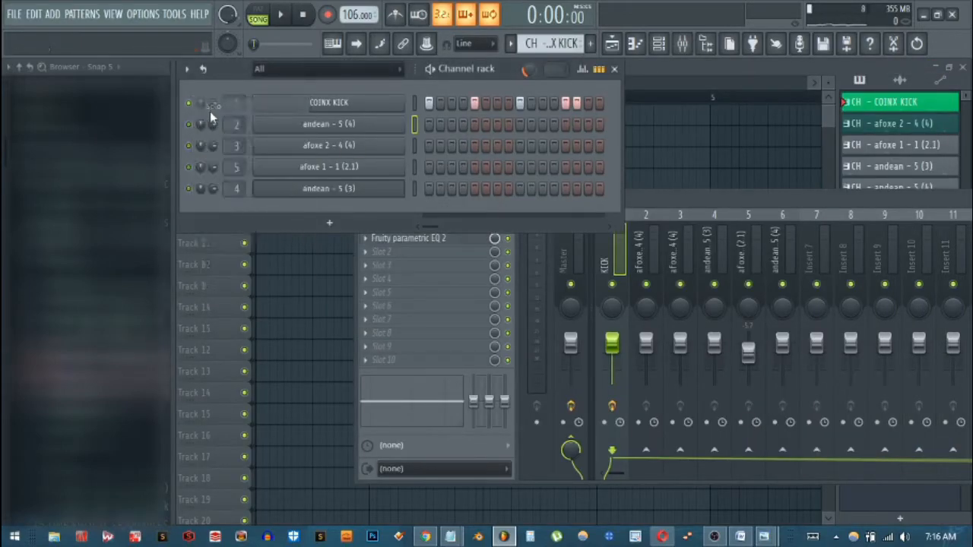
key(space)
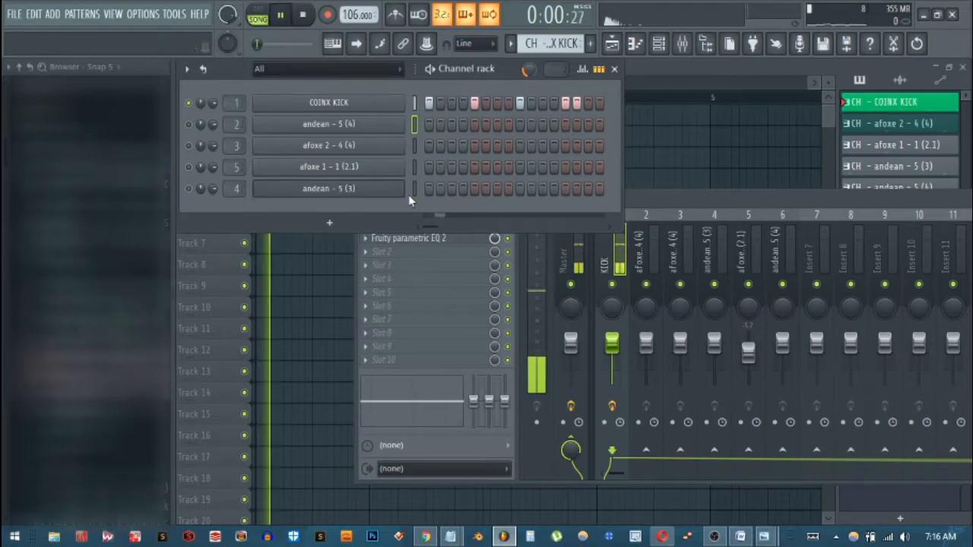
click(444, 241)
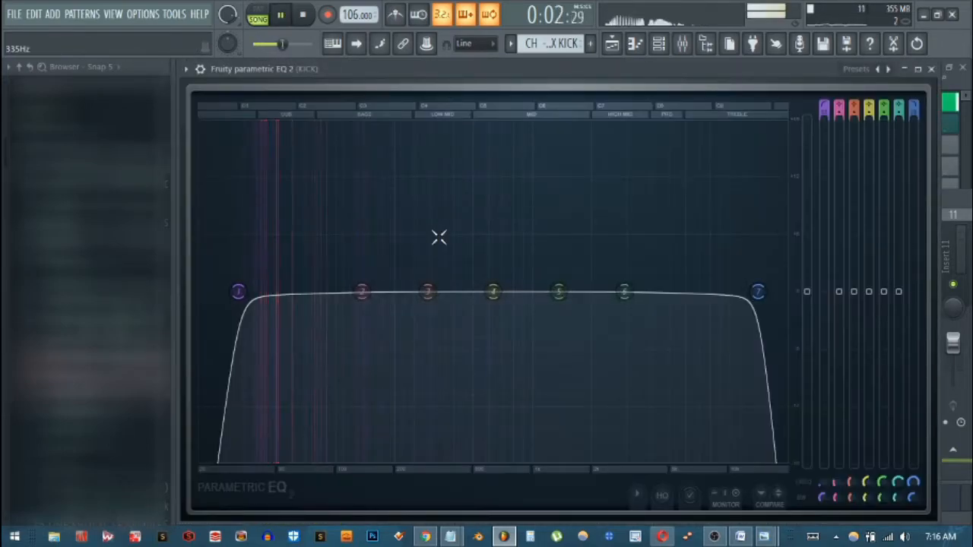
key(space)
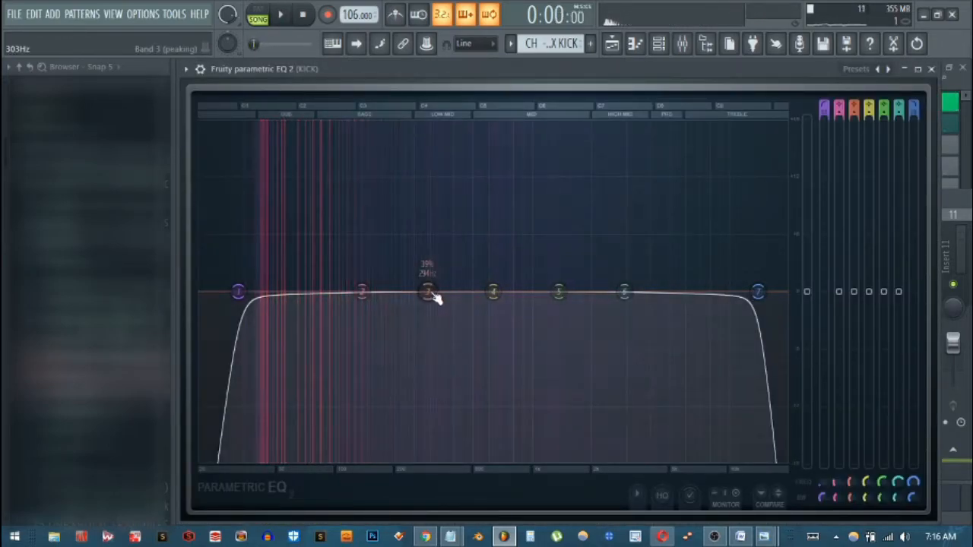
Shape band 3 into a very narrow peak and place it at about 200 Hz with 11.8 dB of gain
drag(427, 291, 430, 163)
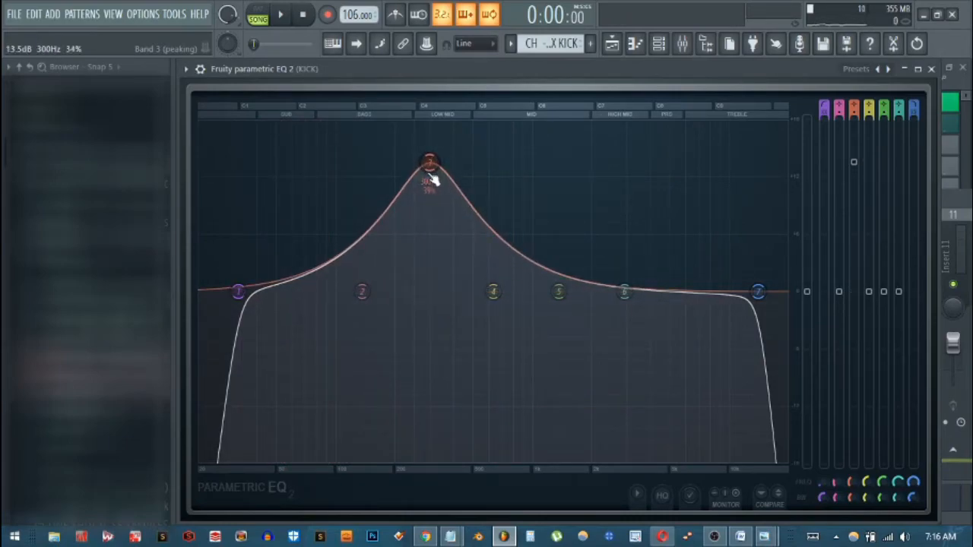
scroll(430, 179, down, 5)
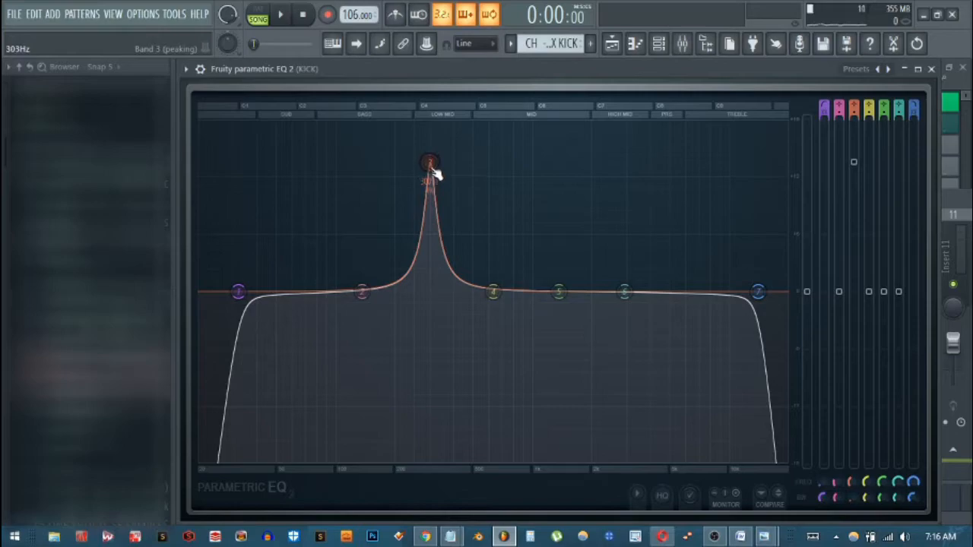
drag(430, 163, 431, 148)
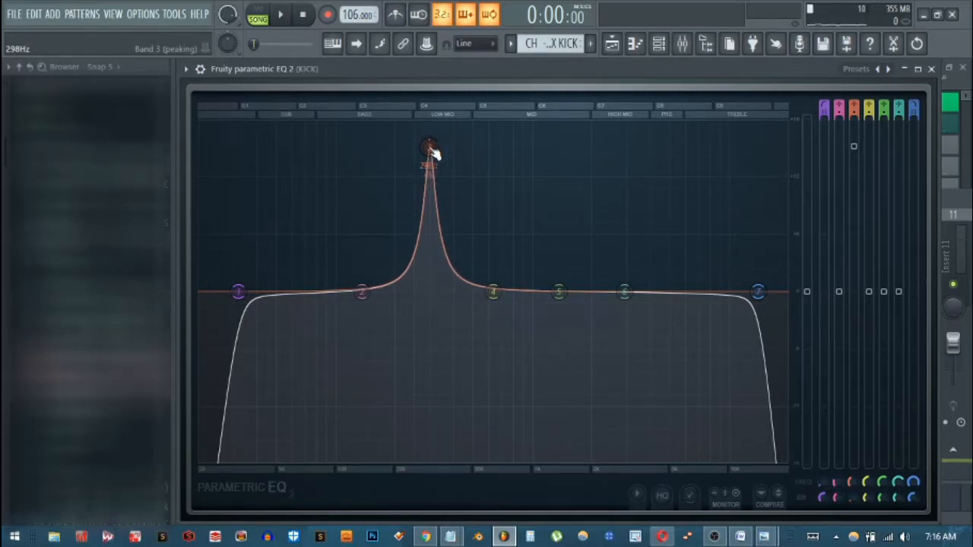
drag(431, 150, 394, 179)
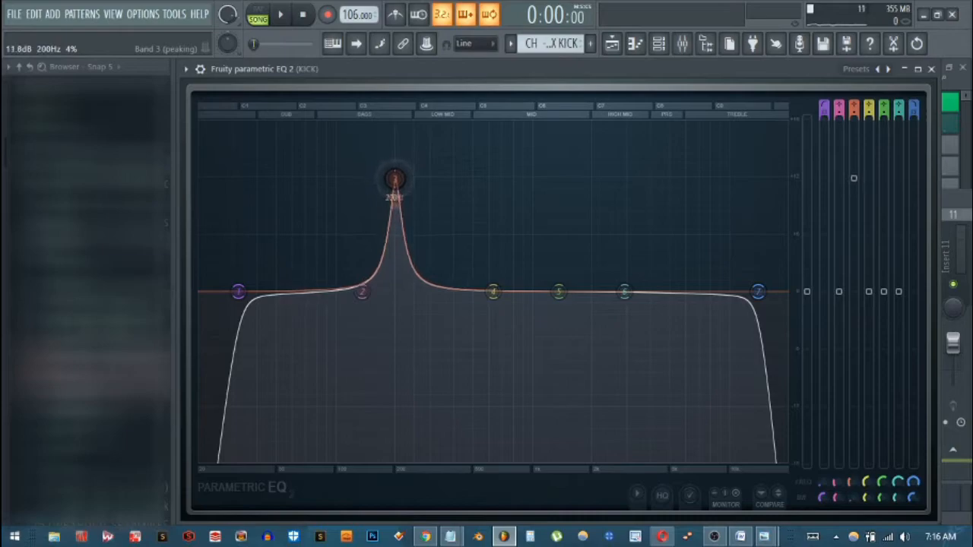
scroll(397, 181, down, 1)
scroll(398, 183, up, 2)
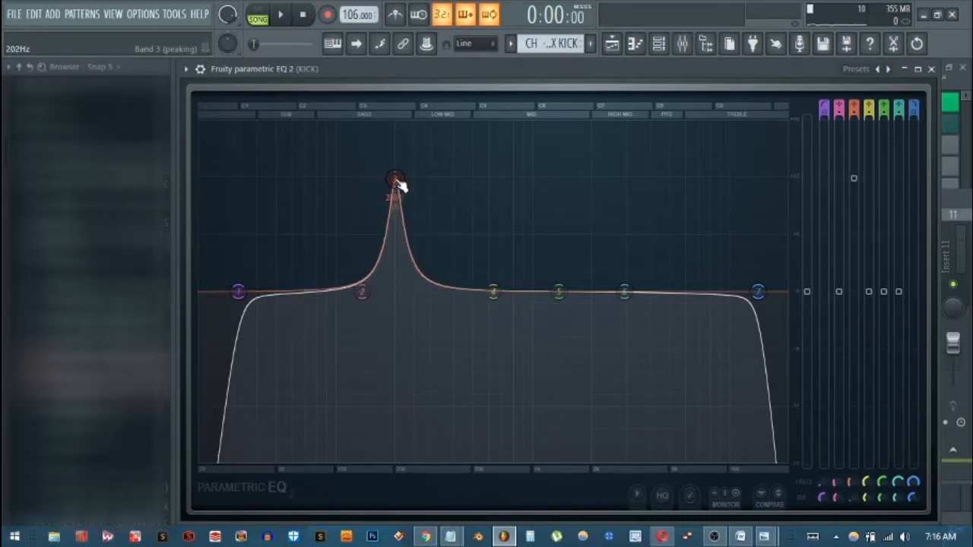
scroll(398, 184, down, 2)
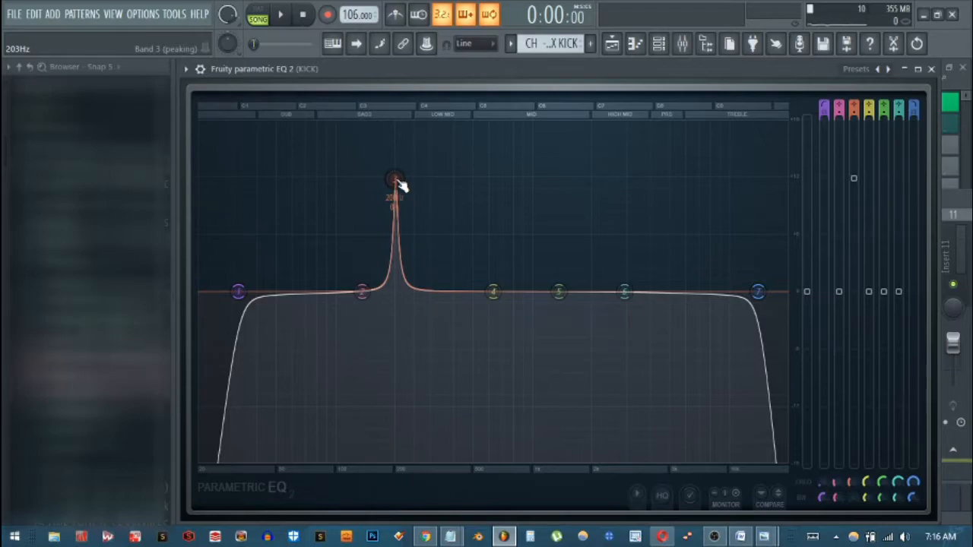
Sweep band 3 during playback down to about 134 Hz and turn it into a narrow cut of about 1.2 dB
key(space)
mouse_move(399, 184)
mouse_down()
mouse_move(341, 171)
mouse_move(473, 163)
mouse_move(278, 150)
mouse_move(554, 167)
mouse_move(378, 163)
mouse_move(393, 126)
mouse_move(406, 135)
mouse_move(530, 125)
mouse_move(345, 125)
mouse_move(373, 126)
mouse_move(361, 126)
mouse_move(360, 282)
mouse_up()
scroll(853, 125, down, 1)
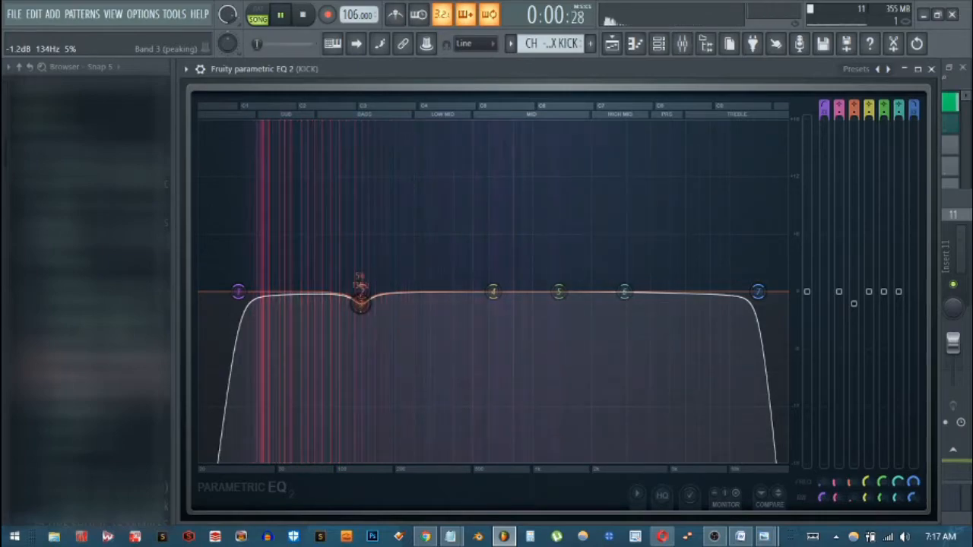
drag(360, 305, 360, 303)
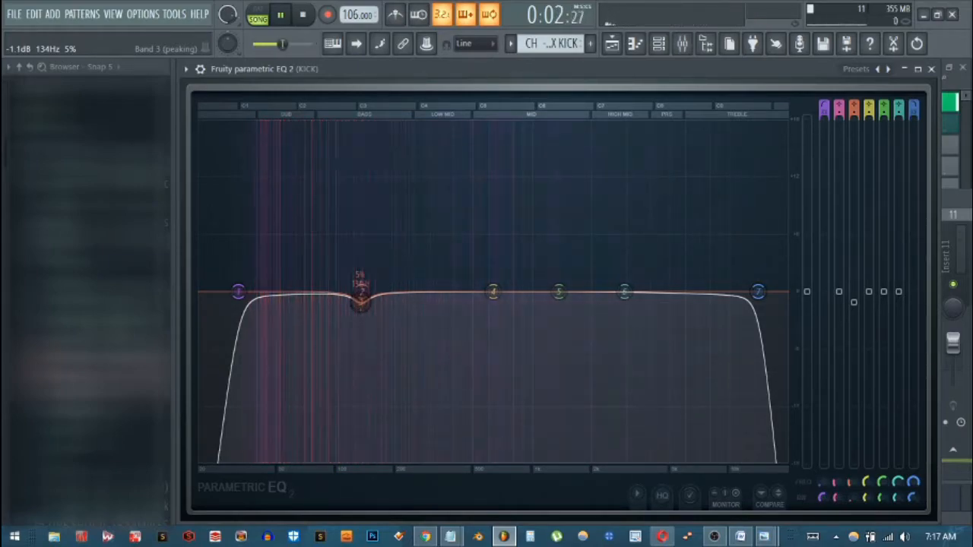
drag(360, 303, 360, 305)
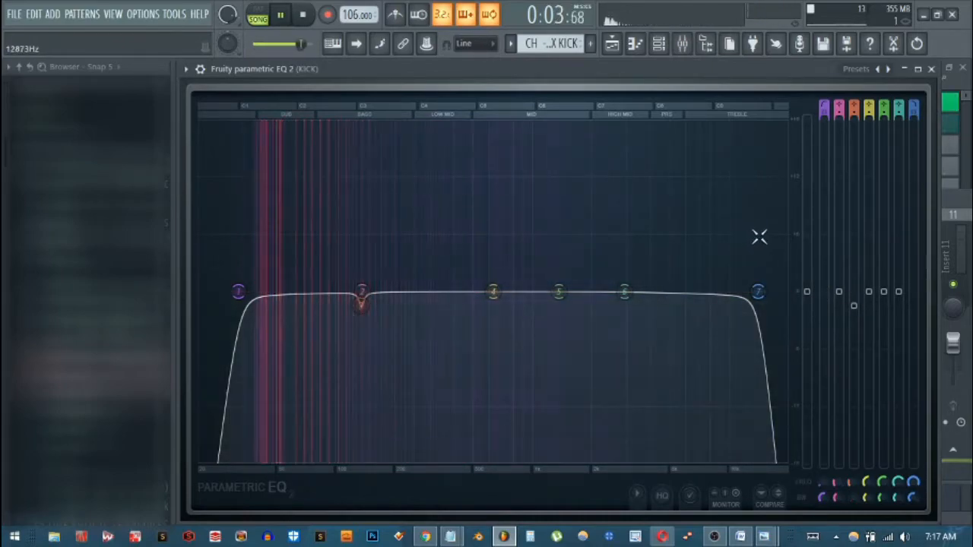
key(space)
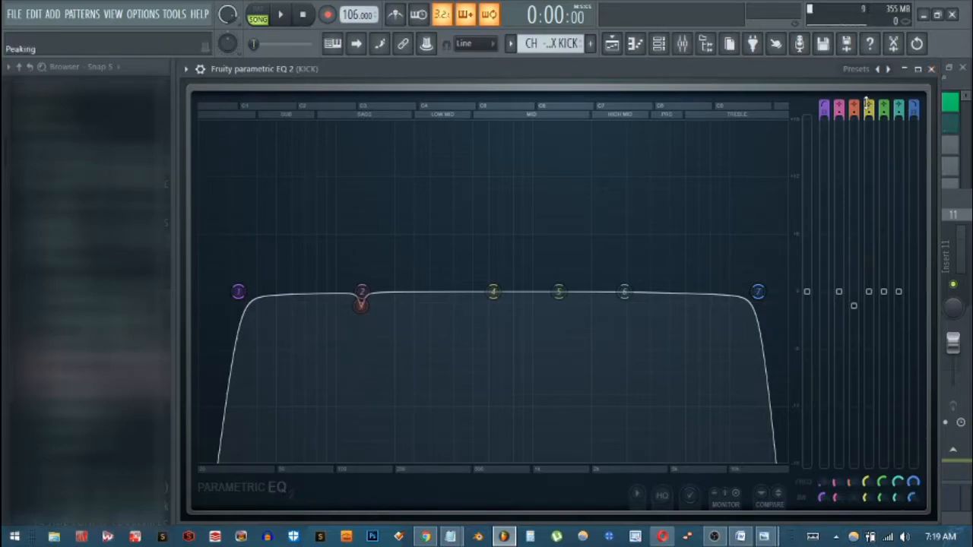
key(g)
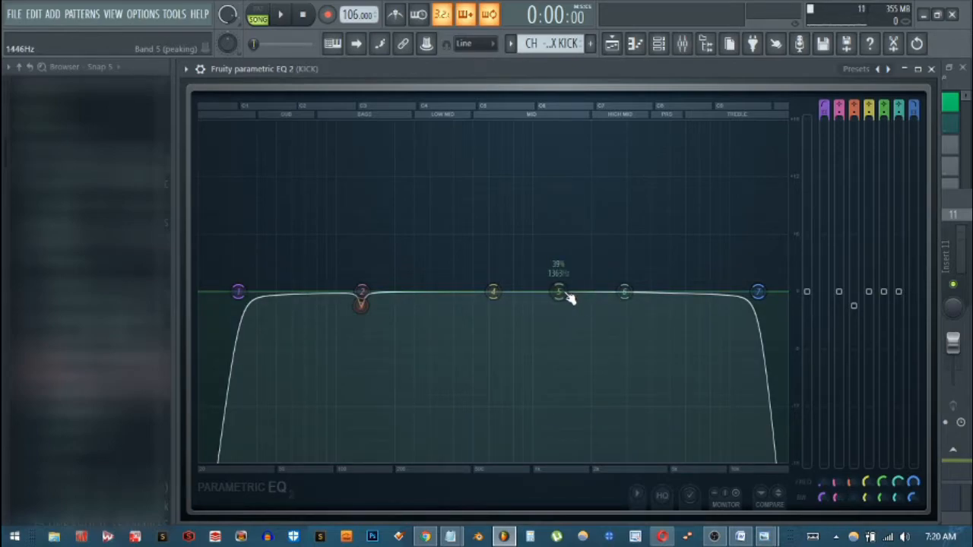
Boost band 4 by 12.5 dB with 9% bandwidth and sweep it during playback down to about 40 Hz
drag(493, 292, 279, 173)
scroll(462, 161, down, 3)
key(space)
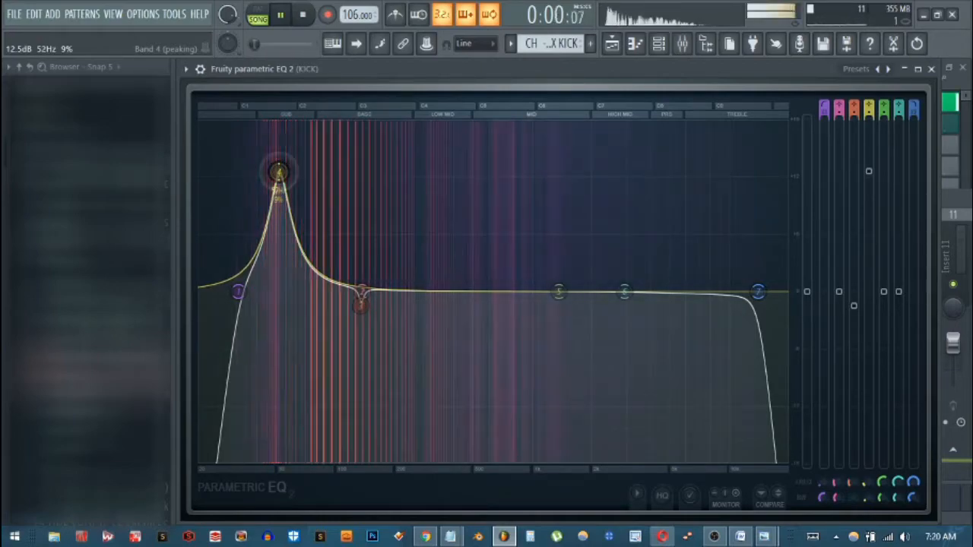
drag(276, 172, 259, 172)
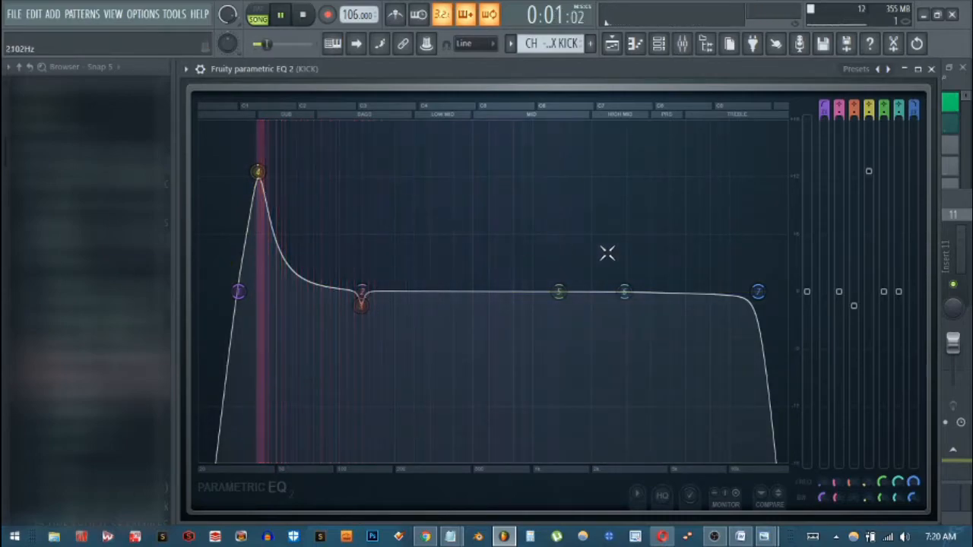
Lower band 4's boost at 40 Hz to 1.2 dB and widen its bandwidth to 19% while auditioning the kick
drag(870, 176, 869, 280)
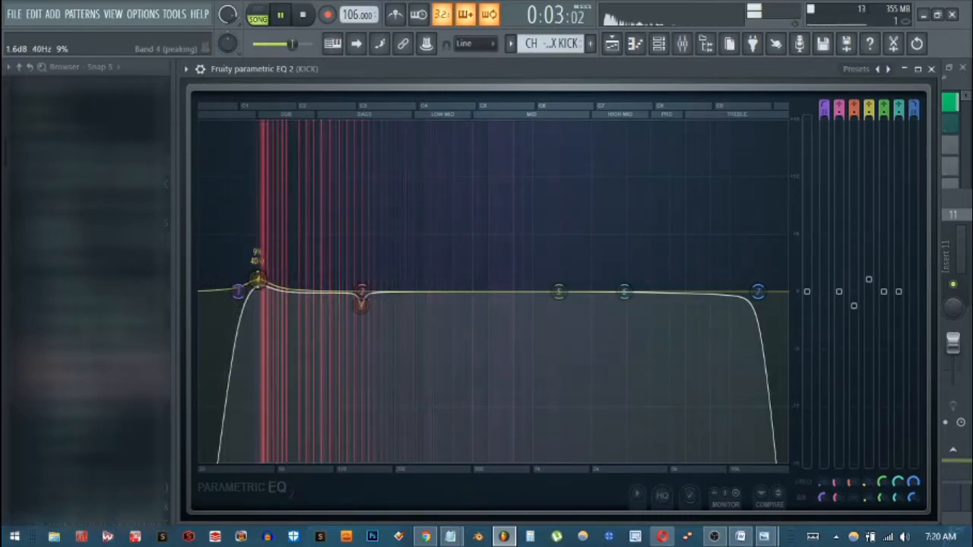
scroll(259, 279, up, 3)
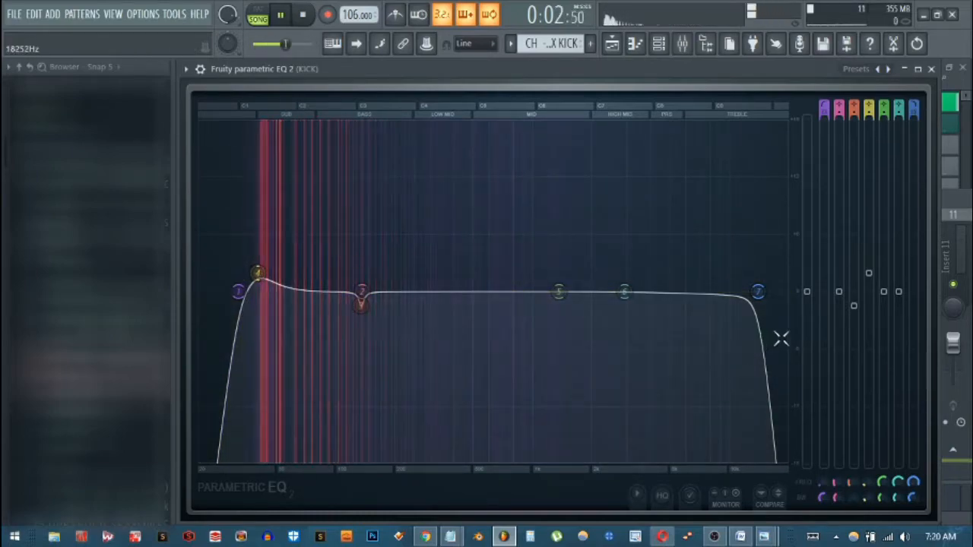
drag(868, 273, 868, 280)
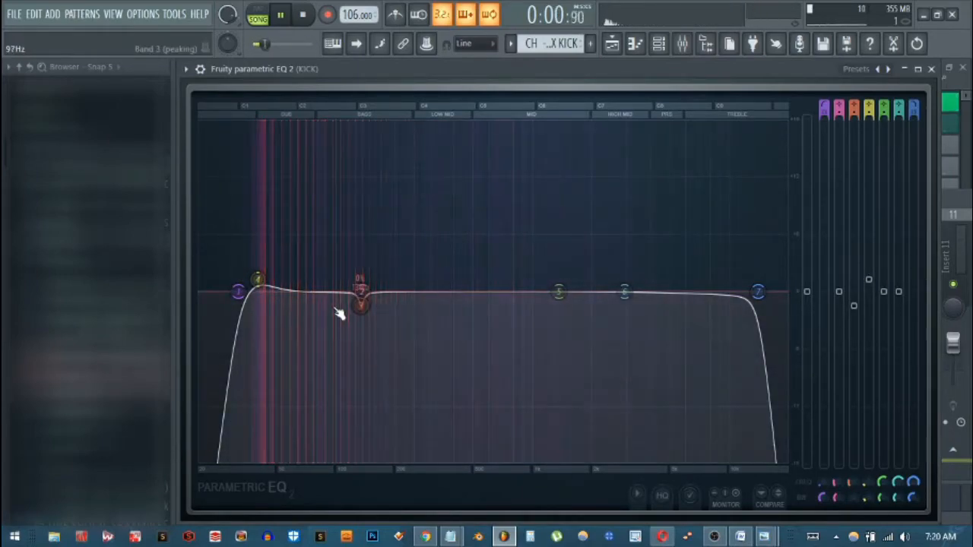
key(space)
scroll(261, 284, up, 2)
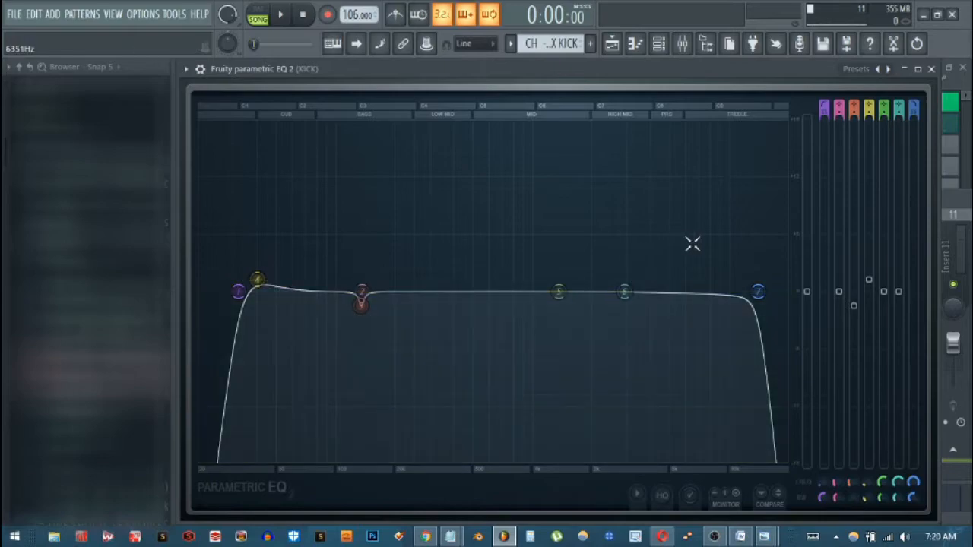
Audition the soloed kick with all the EQ adjustments applied
key(space)
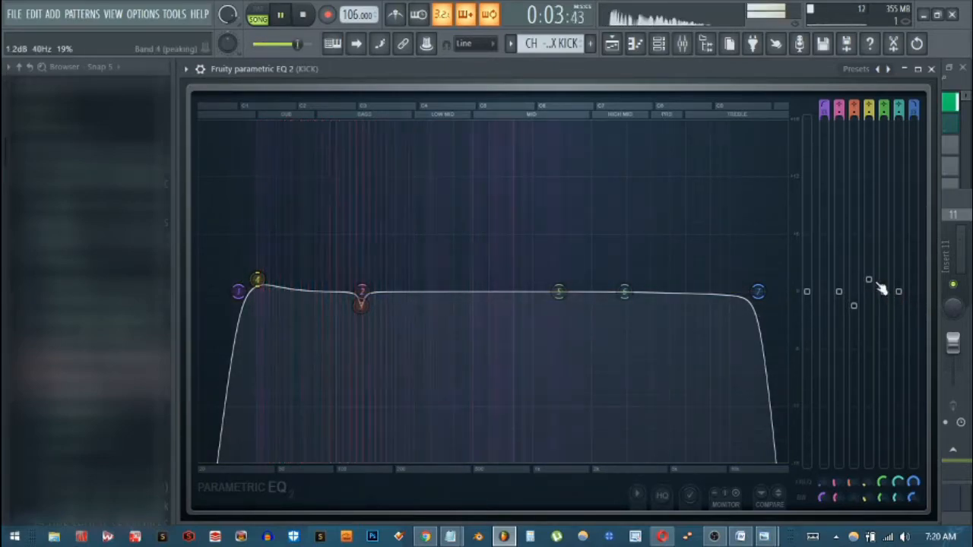
key(space)
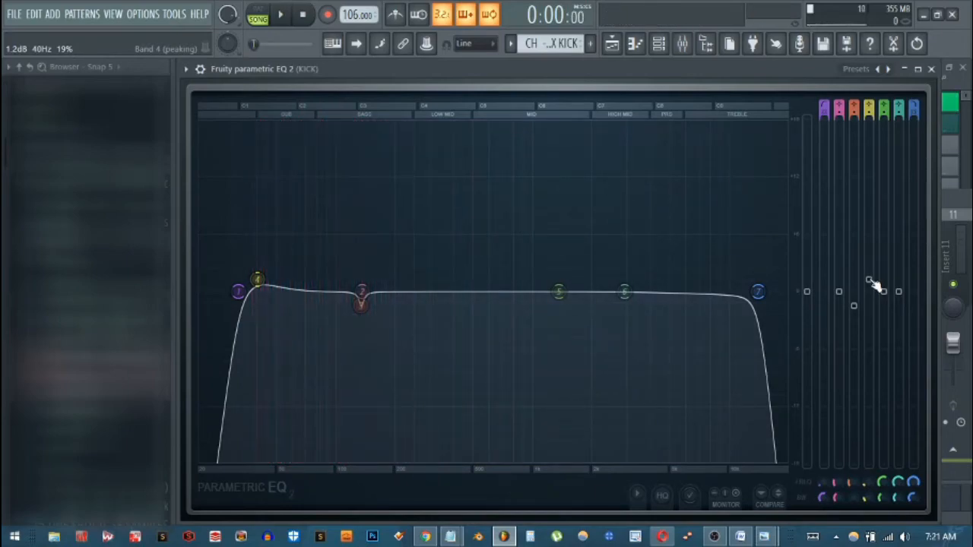
key(space)
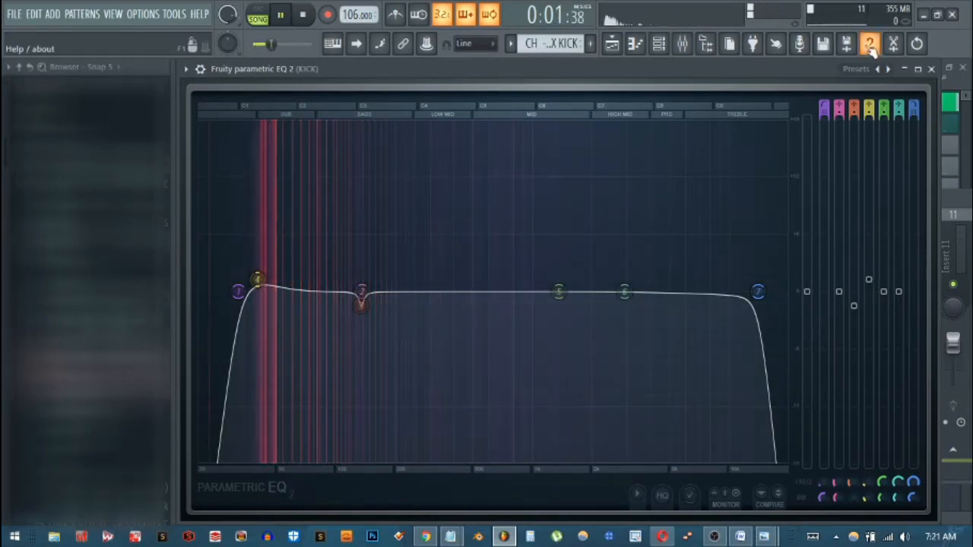
key(space)
Reveal the EQ's plugin options, bypass the EQ, and play the unprocessed kick for a before comparison
click(200, 68)
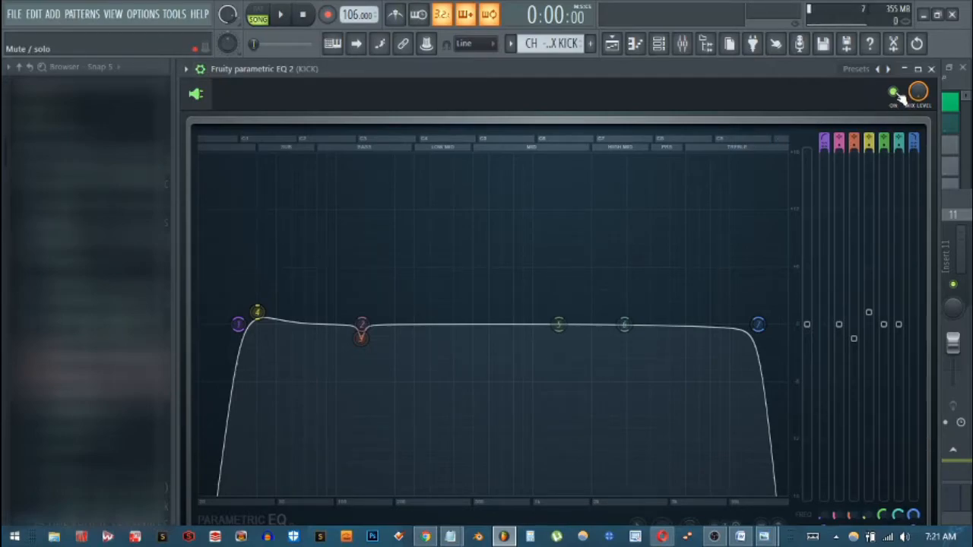
key(space)
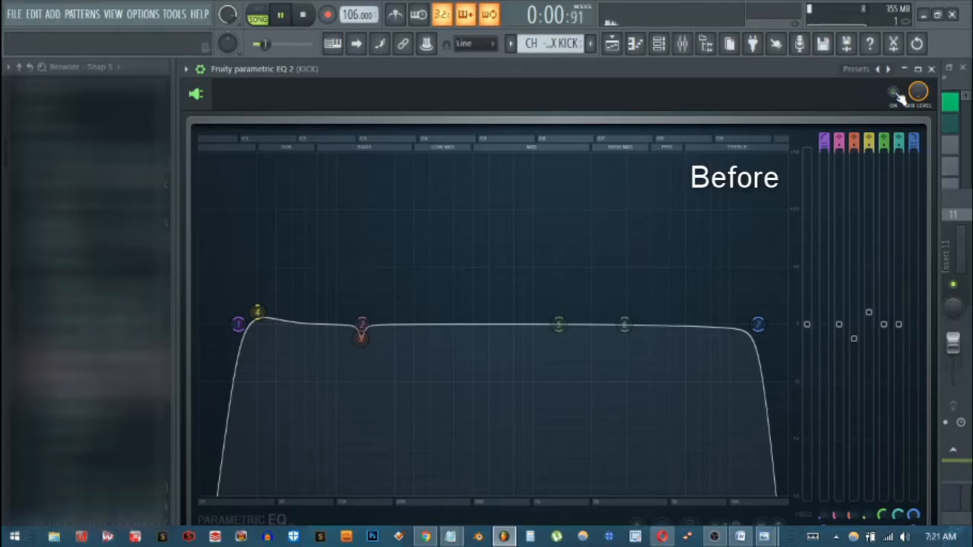
Toggle the kick's EQ on and off during playback for a before/after comparison, leave it enabled, and stop playback
click(894, 92)
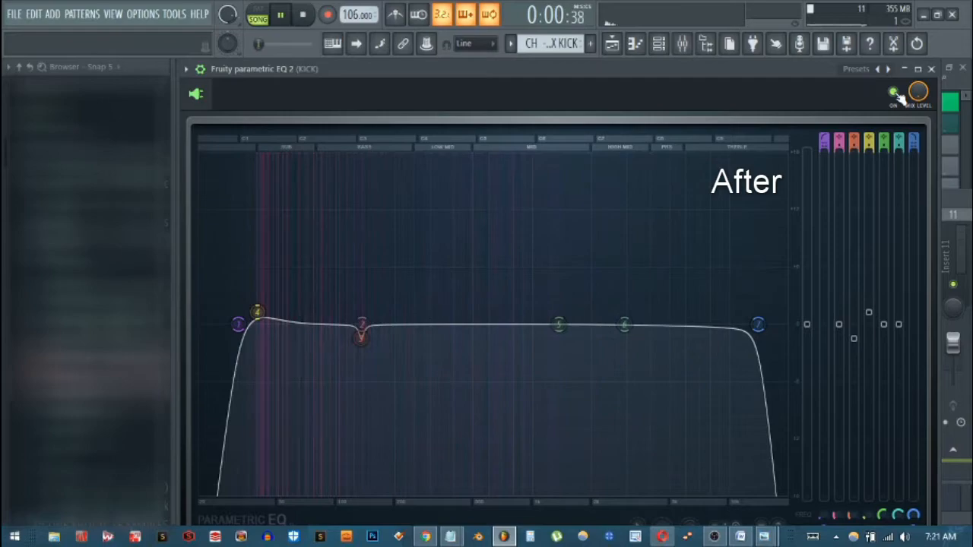
click(895, 92)
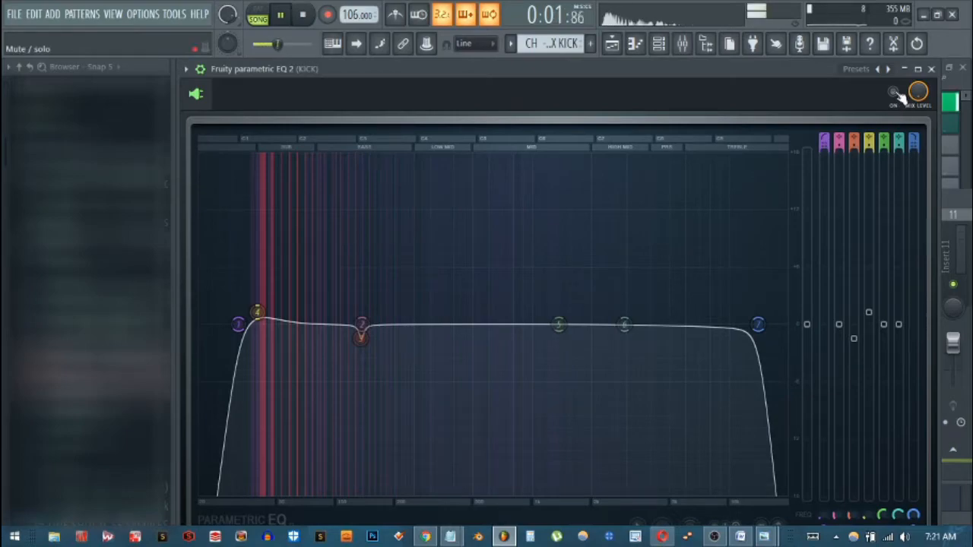
click(894, 92)
key(space)
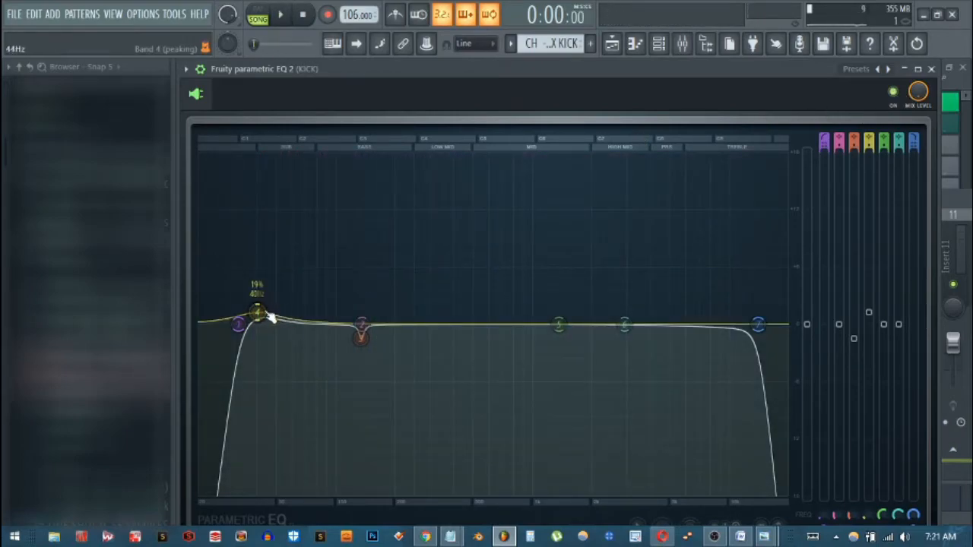
Boost band 2 by 1.0 dB at 111 Hz with 9% bandwidth, and set band 4 to 1.1 dB at 40 Hz with 14% bandwidth
scroll(258, 319, down, 5)
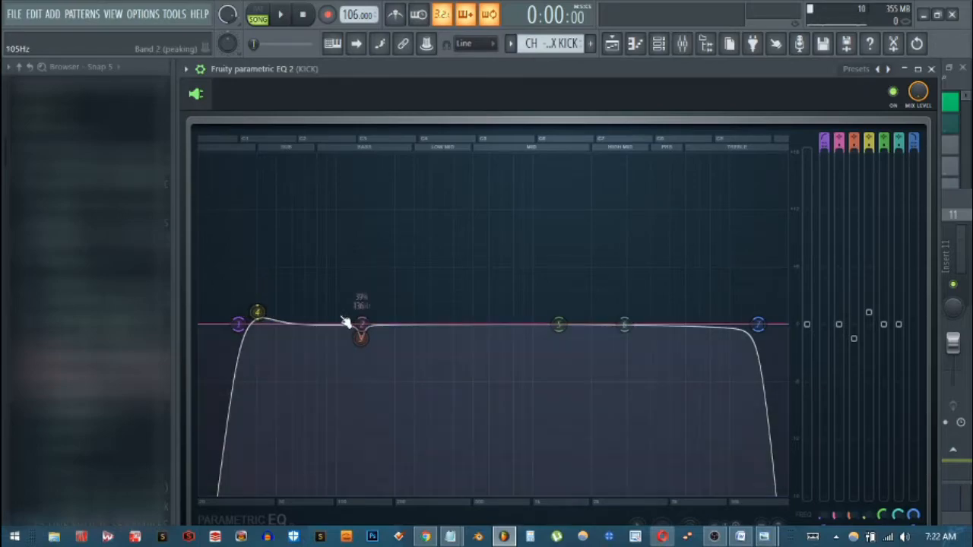
drag(368, 329, 346, 316)
scroll(347, 316, down, 4)
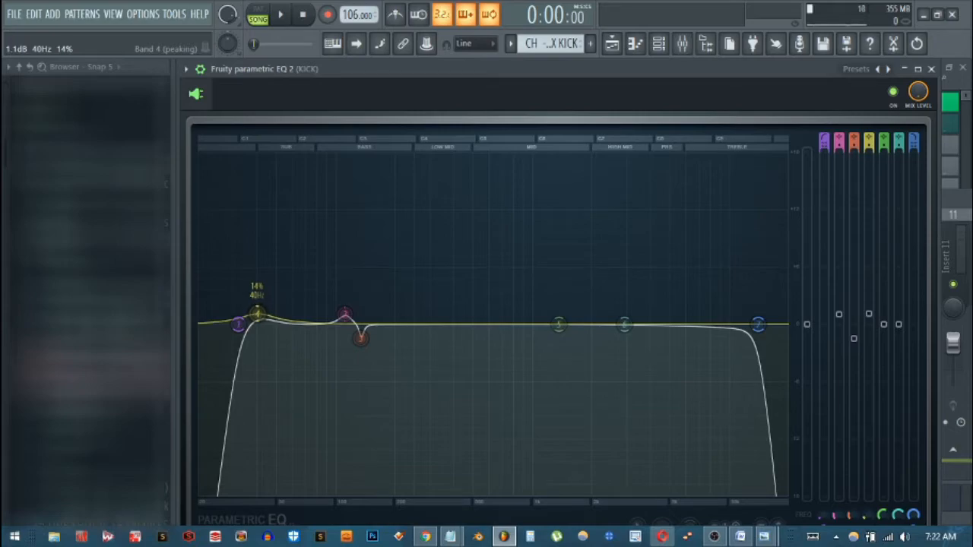
scroll(344, 322, up, 4)
Audition the soloed kick with the adjusted low-end boosts on bands 2 and 4
key(space)
key(space)
key(space)
key(space)
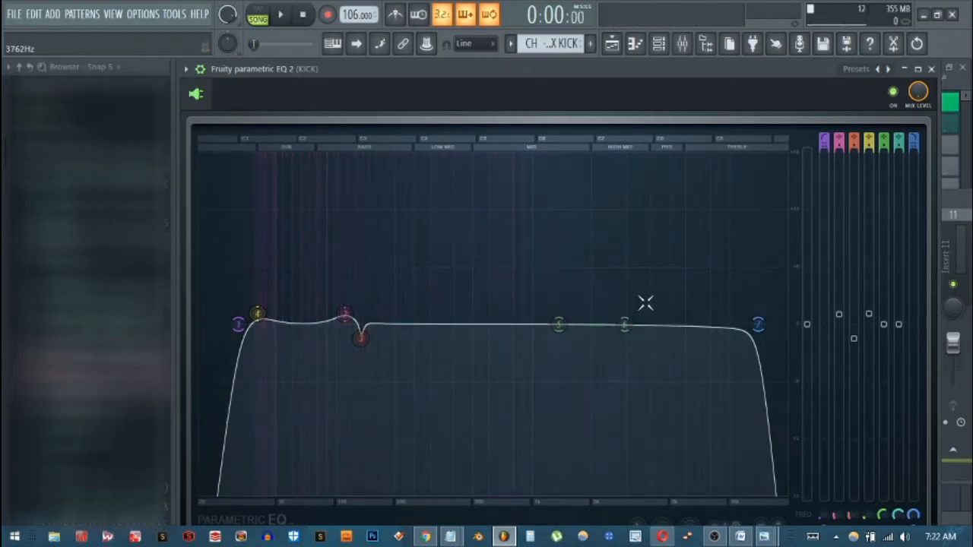
key(space)
key(space)
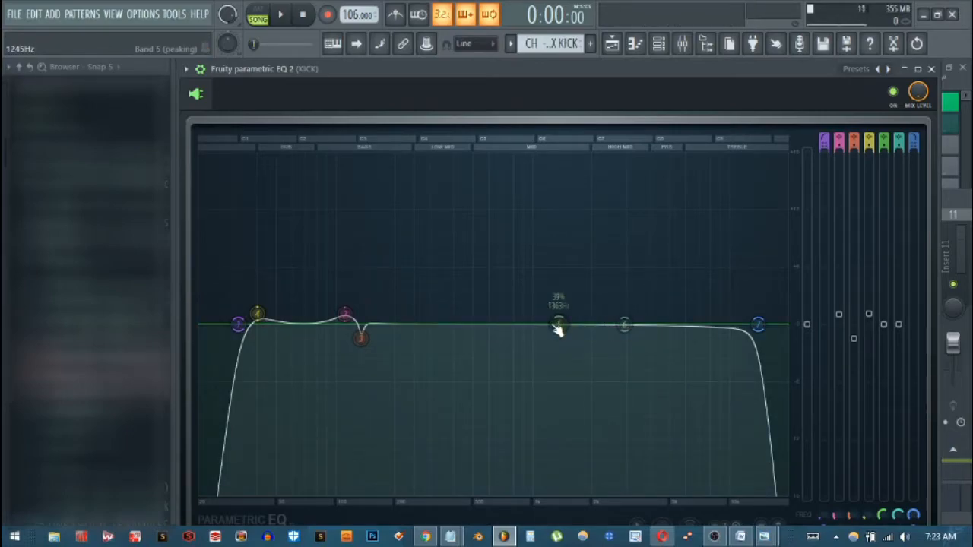
Move band 5 to around 5 kHz with a strong boost and play the kick to hear its effect
drag(558, 326, 674, 183)
key(space)
key(space)
key(space)
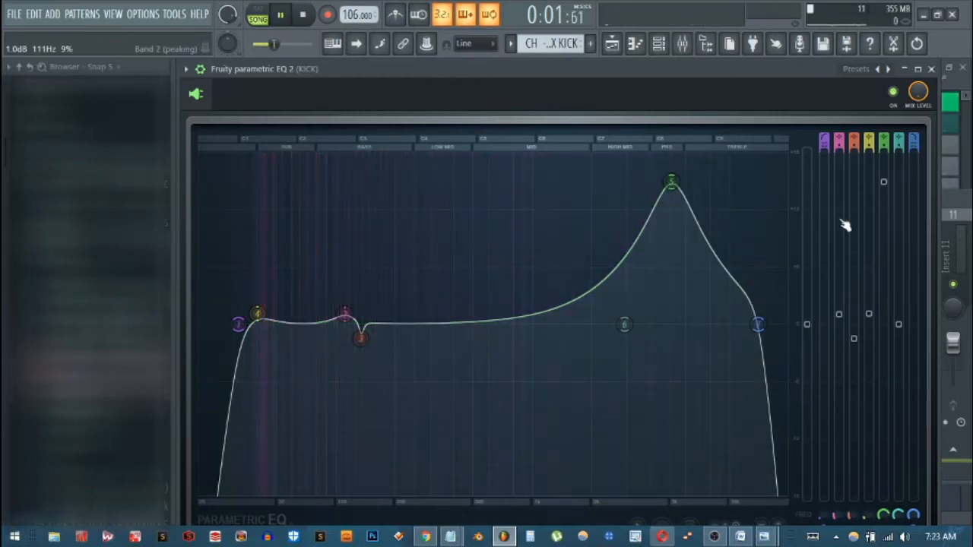
key(space)
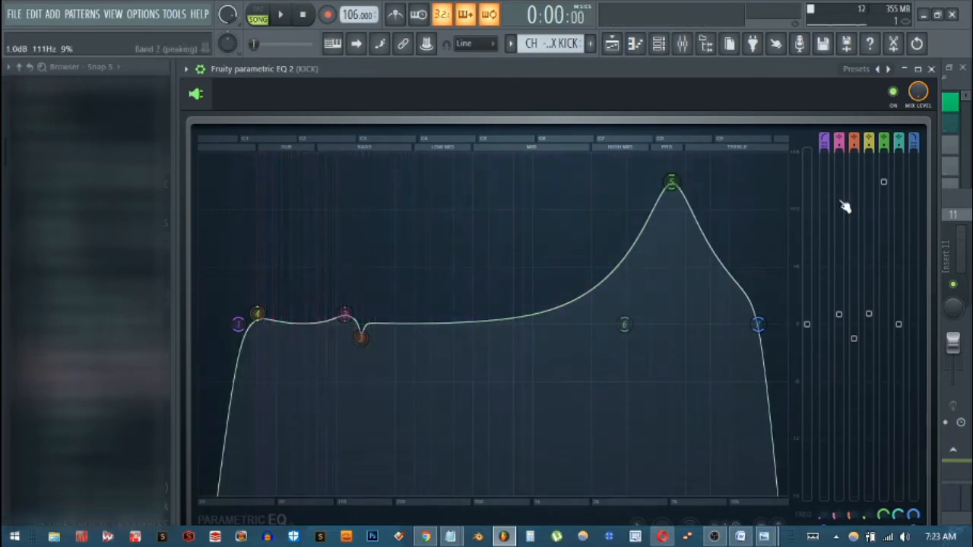
Reduce band 5 to a gentle boost near 5 kHz, fine-tune its peak slightly upward, and play the kick
drag(883, 182, 883, 307)
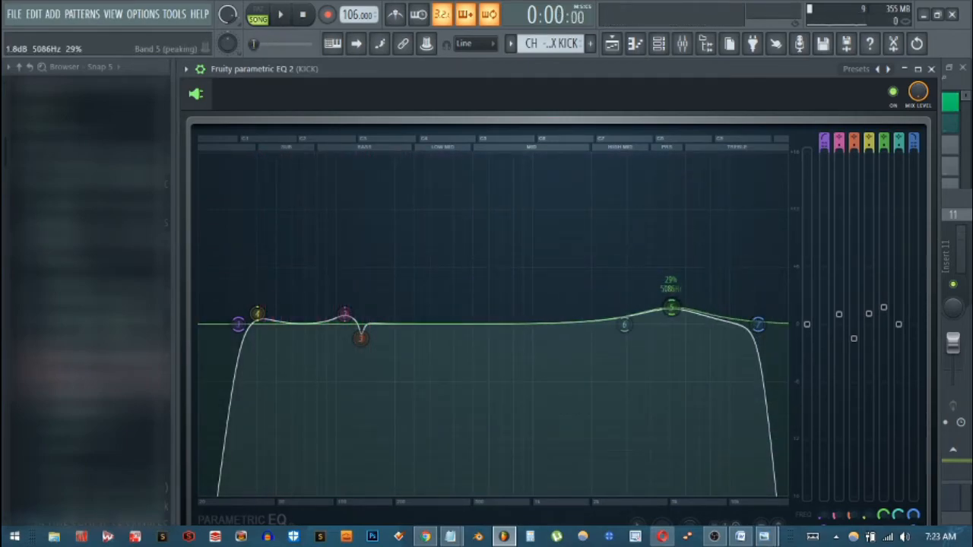
drag(671, 307, 674, 295)
key(space)
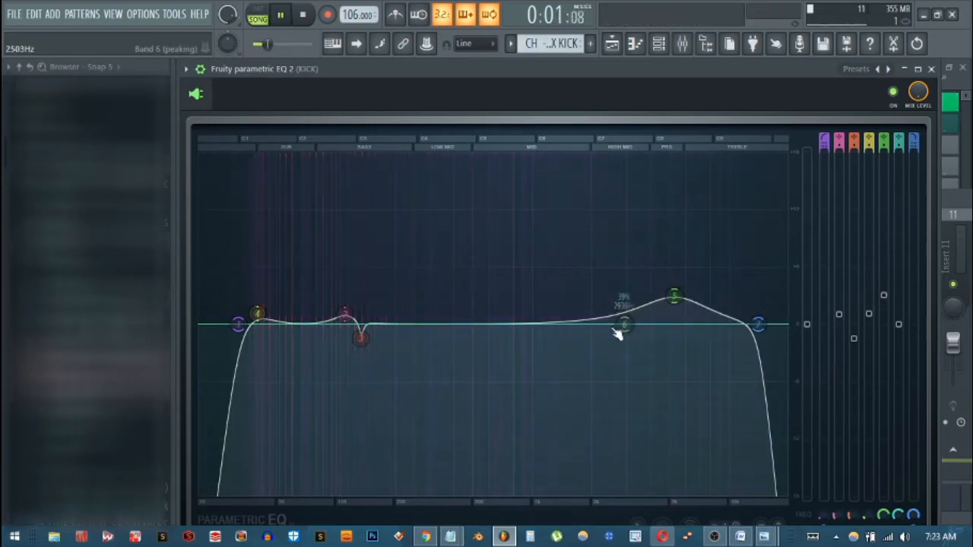
Compare the kick with the EQ bypassed and enabled during playback, leaving the EQ enabled
click(894, 92)
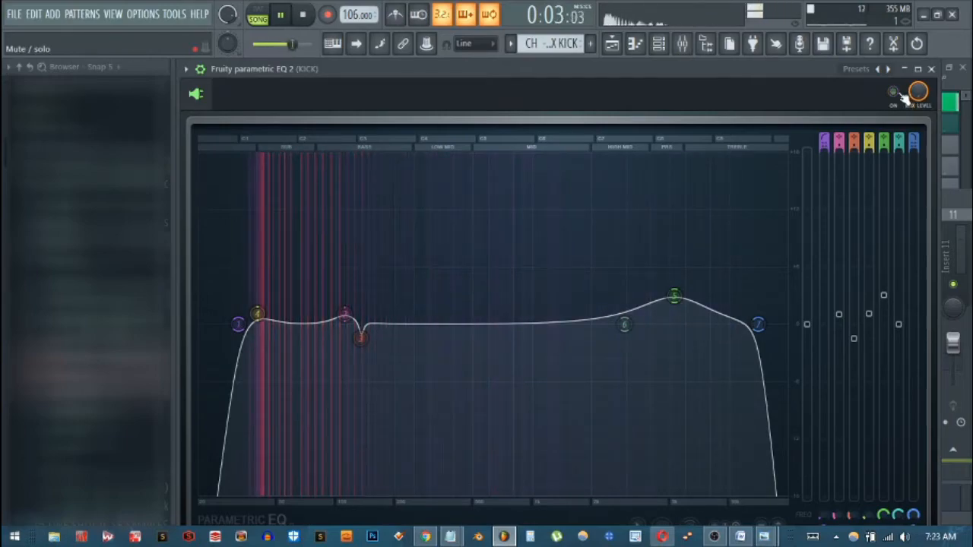
click(895, 92)
key(space)
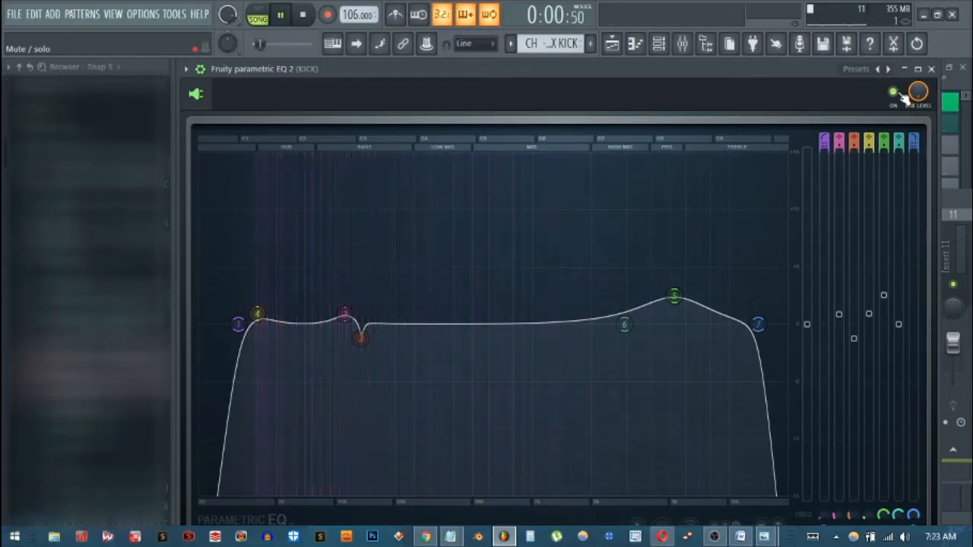
click(895, 92)
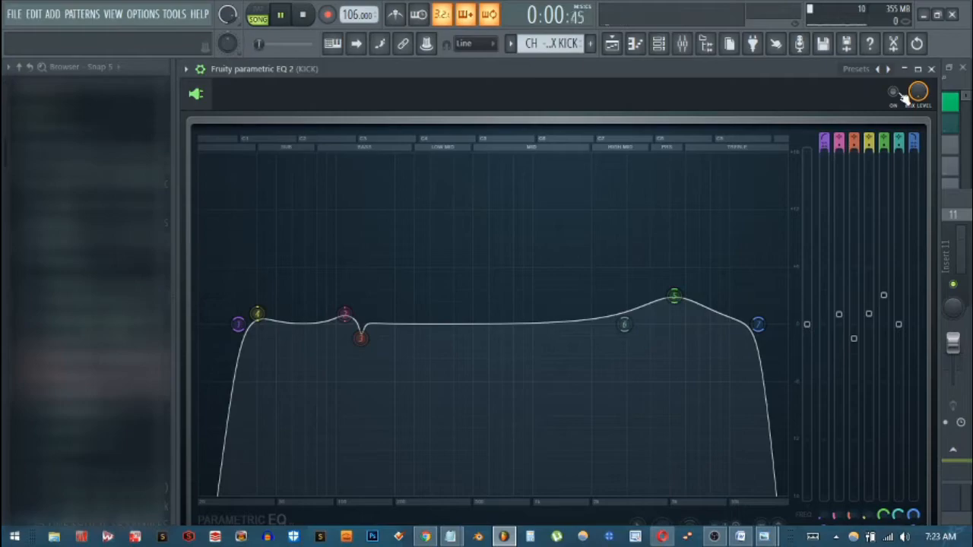
key(space)
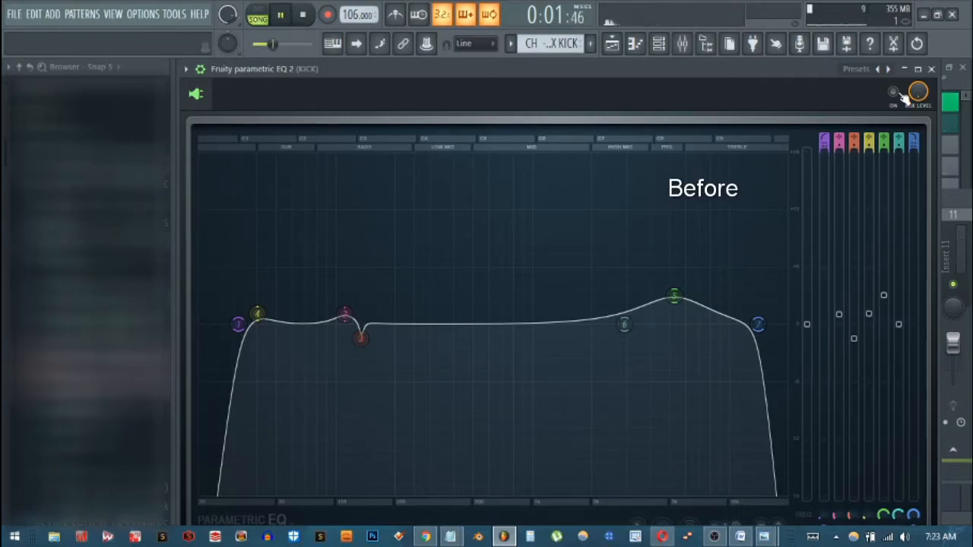
key(space)
click(895, 92)
key(space)
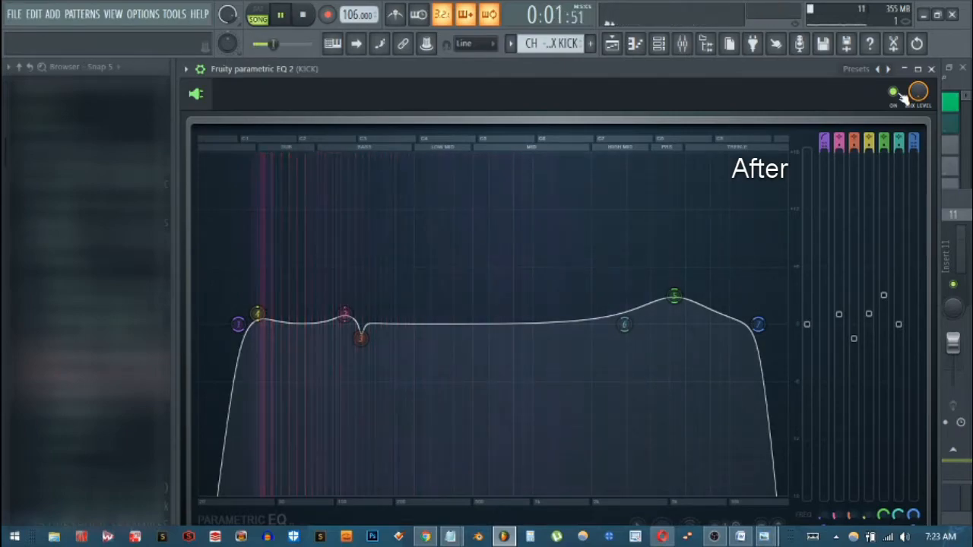
Lower band 7's low-pass cutoff to 11631 Hz and stop playback
drag(758, 325, 742, 324)
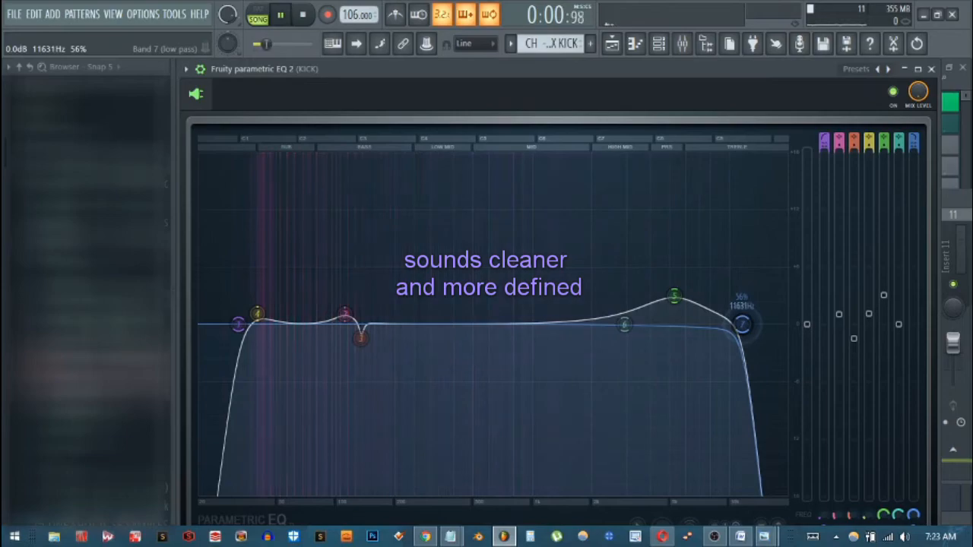
key(space)
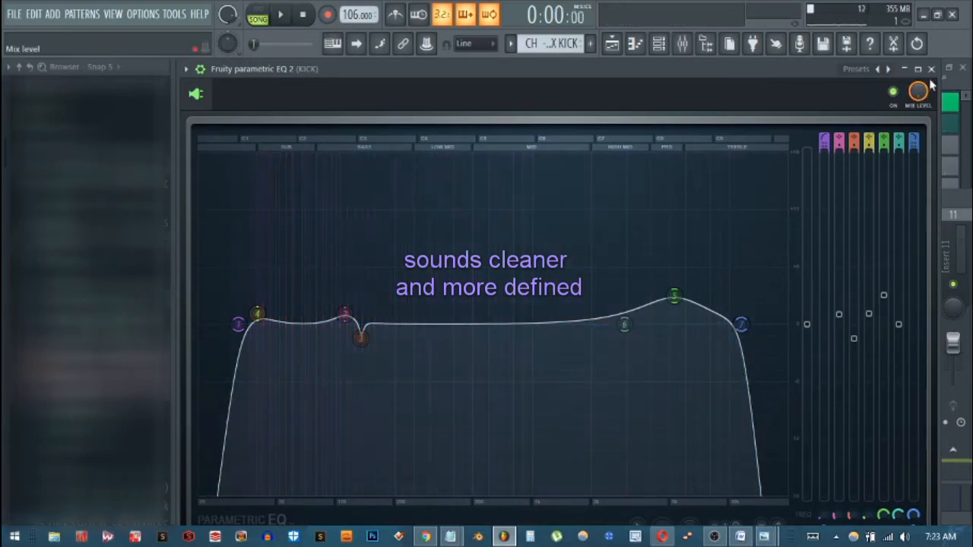
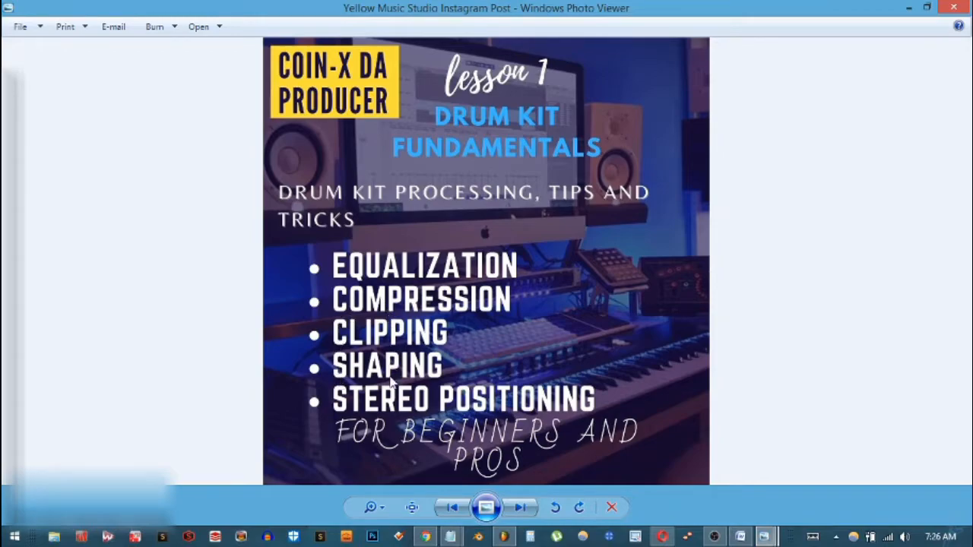
Switch back to FL Studio and load Transient Processor into effect slot 2 of the KICK mixer track
click(908, 8)
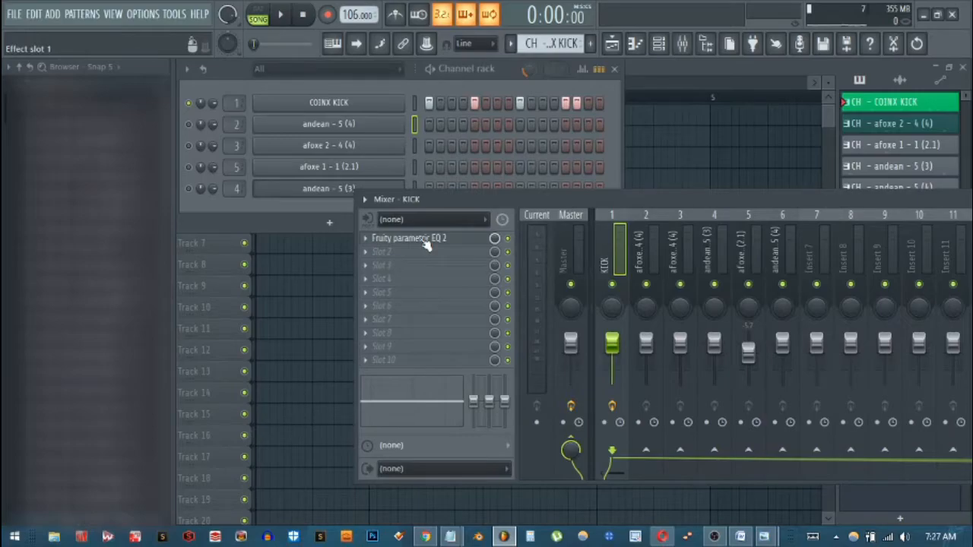
click(370, 255)
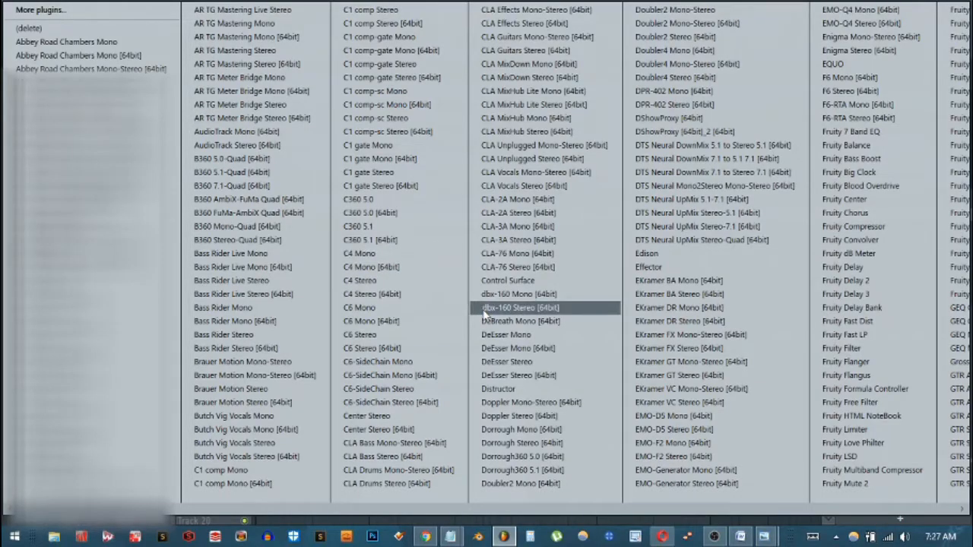
scroll(484, 313, down, 2)
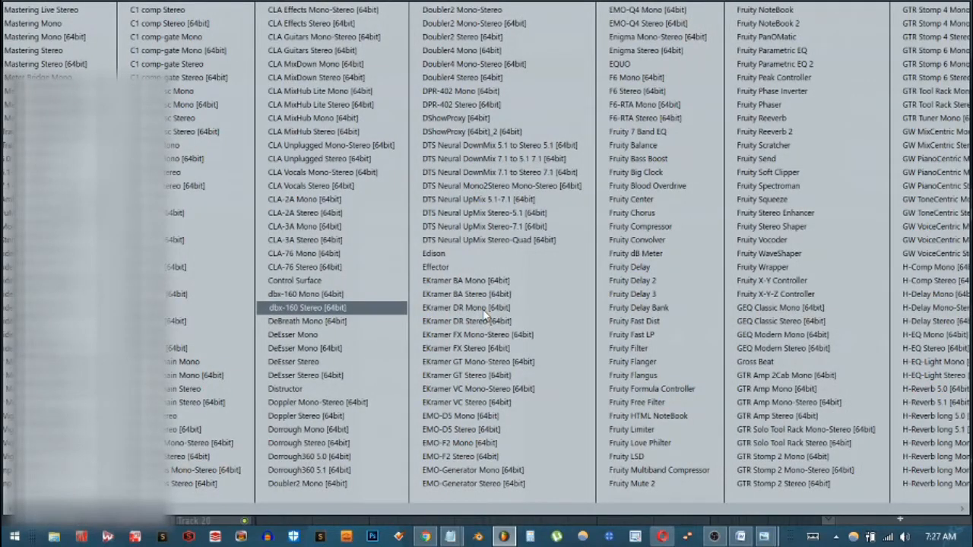
scroll(484, 313, down, 20)
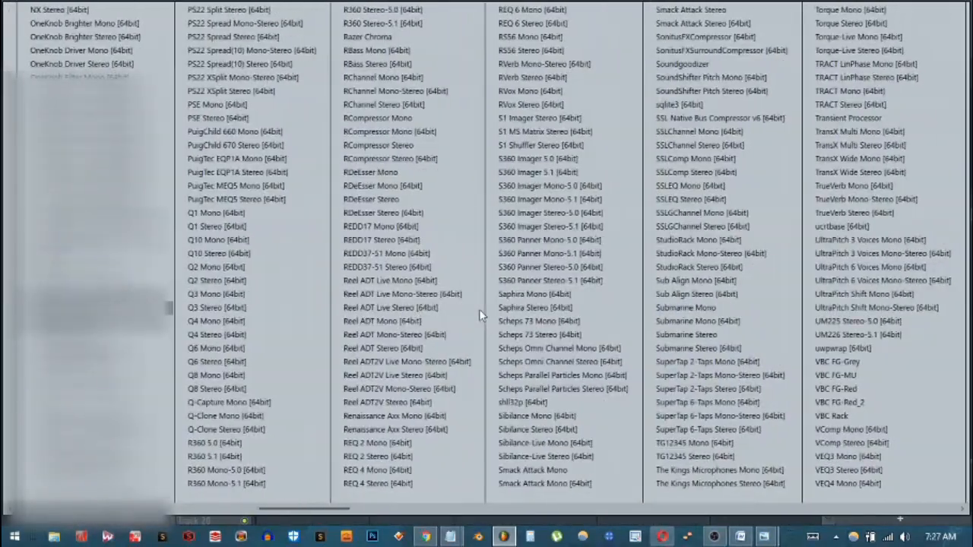
scroll(480, 311, down, 6)
scroll(484, 310, down, 5)
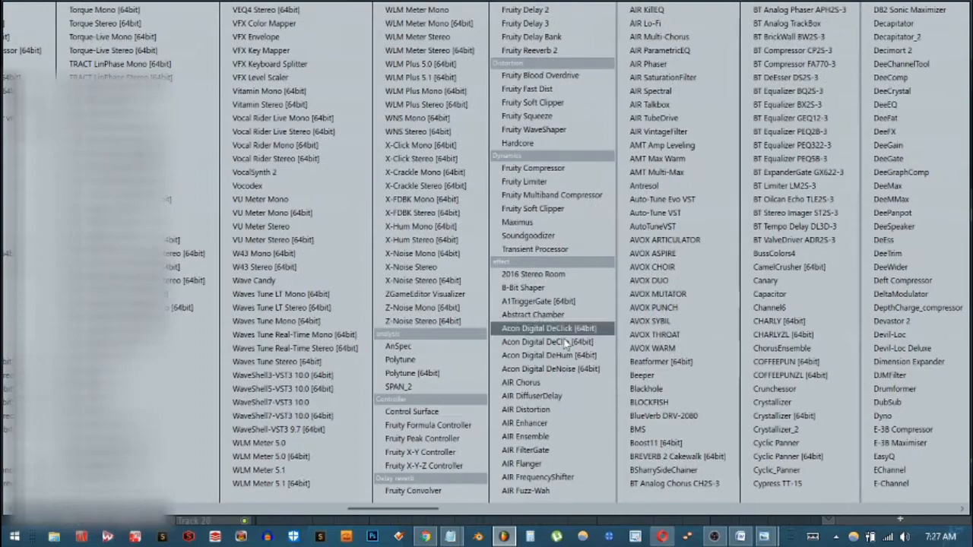
click(558, 251)
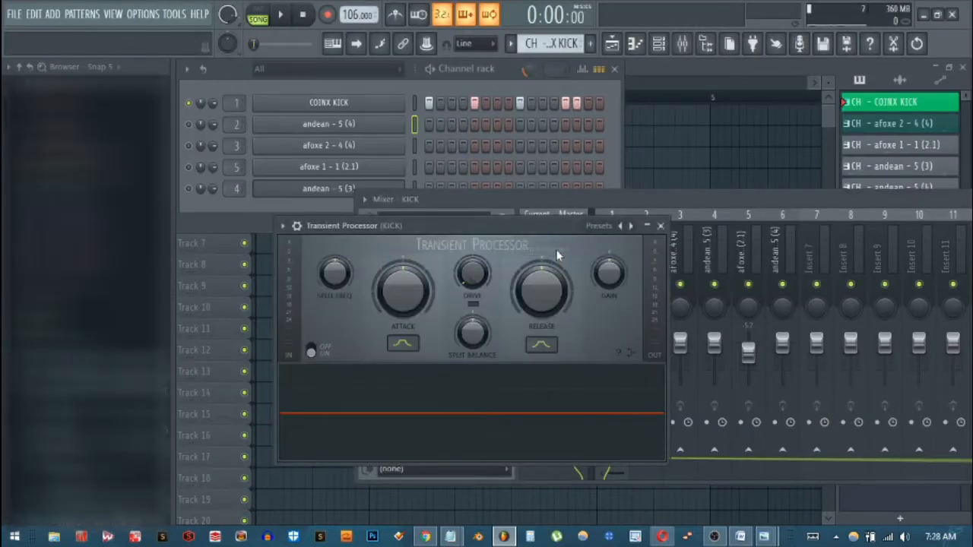
Apply the Max transients preset to Transient Processor, audition the kick, and close the plugin window
drag(546, 226, 671, 155)
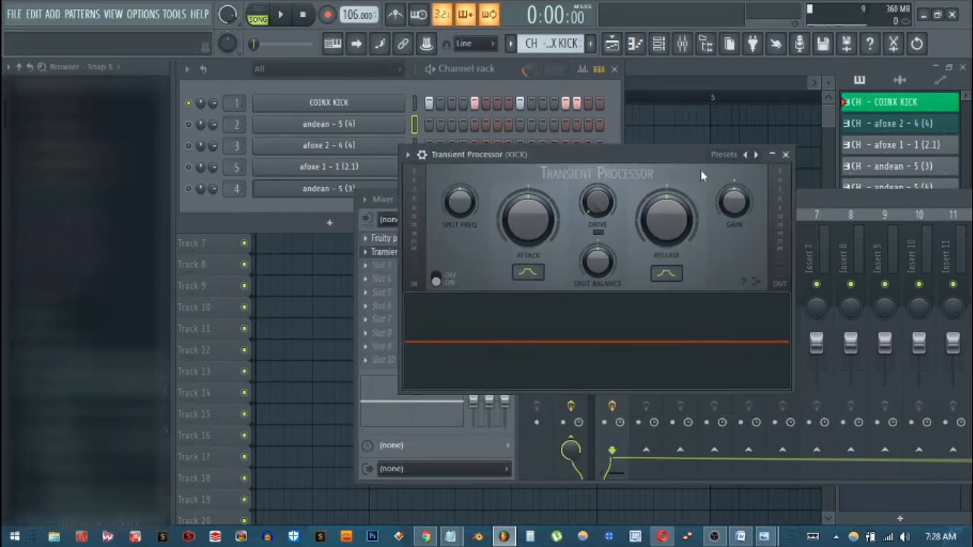
right_click(756, 158)
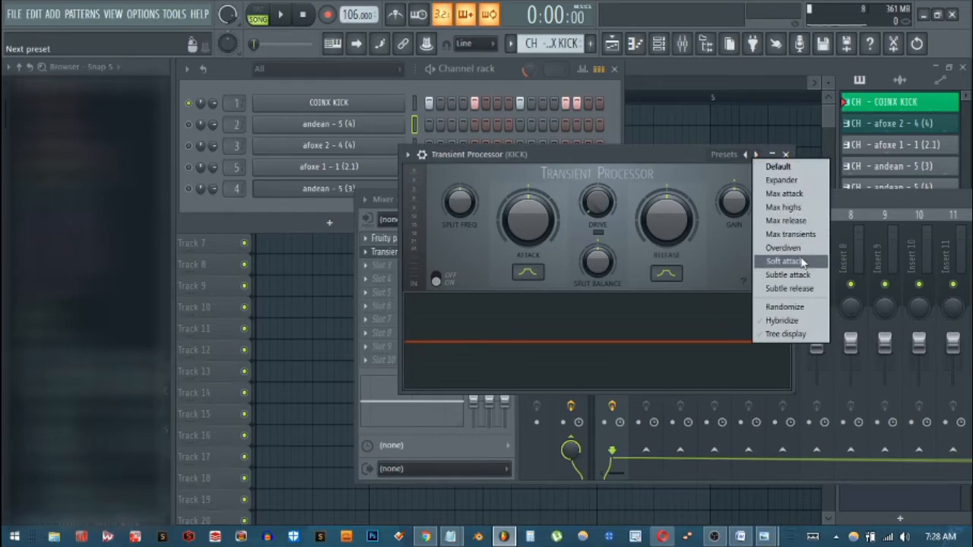
click(797, 235)
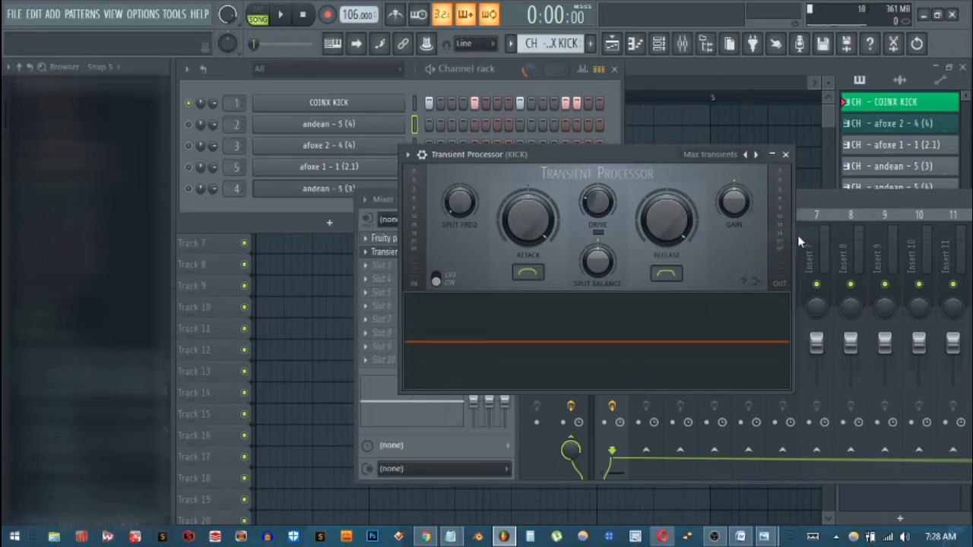
key(space)
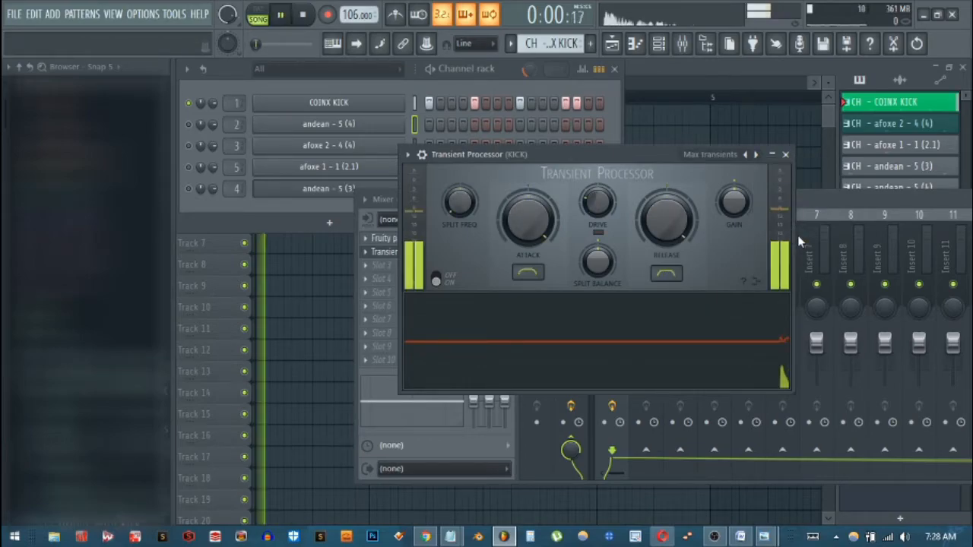
click(785, 155)
key(space)
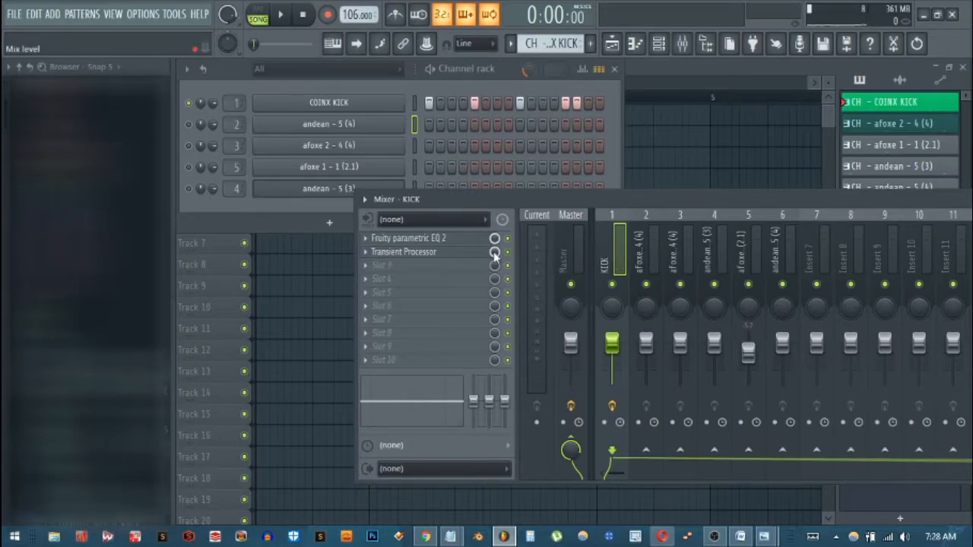
Turn Transient Processor's mix level down and back to full, playing the kick to compare dry and processed sound
drag(495, 253, 495, 289)
key(space)
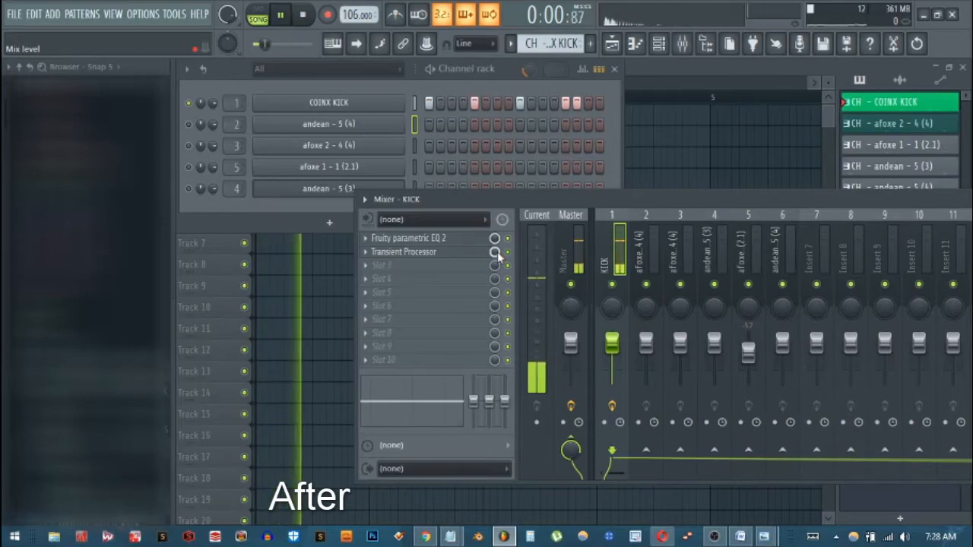
mouse_move(498, 258)
mouse_down()
mouse_move(498, 220)
mouse_move(497, 257)
mouse_up()
key(space)
key(space)
key(space)
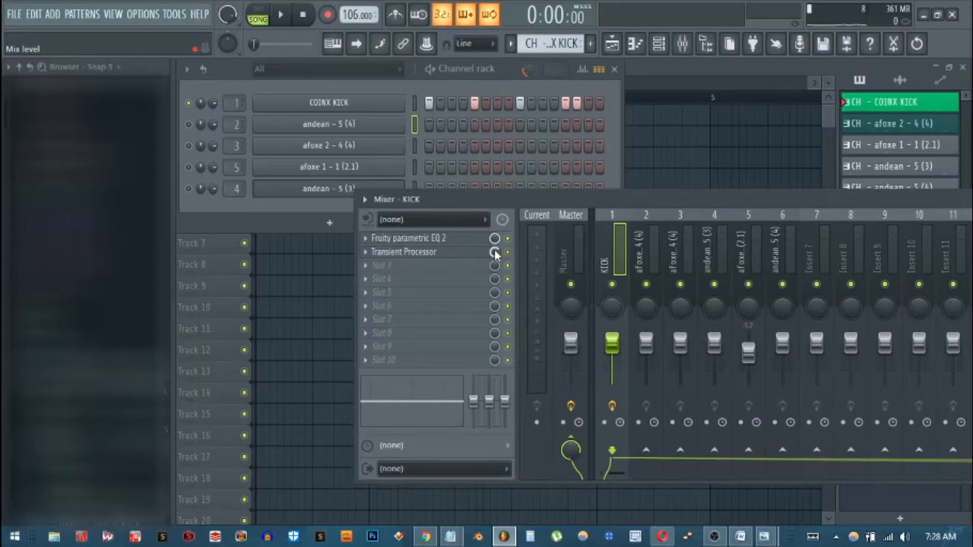
Lower Transient Processor's mix level partway and audition the kick with the effect blended in and bypassed
drag(495, 252, 495, 266)
key(space)
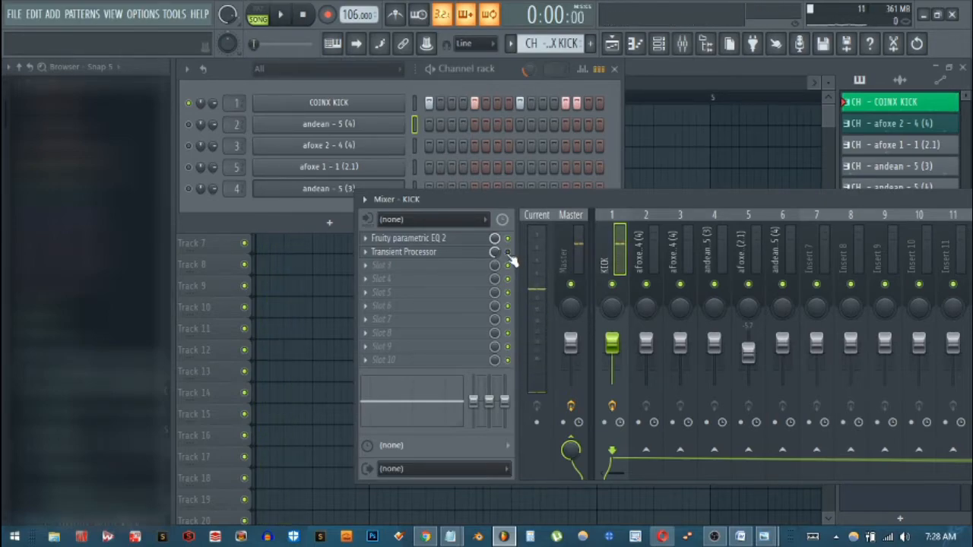
key(space)
Switch to the Yellow Music Studio Instagram Post image in Windows Photo Viewer to show the lesson topics
mouse_move(763, 536)
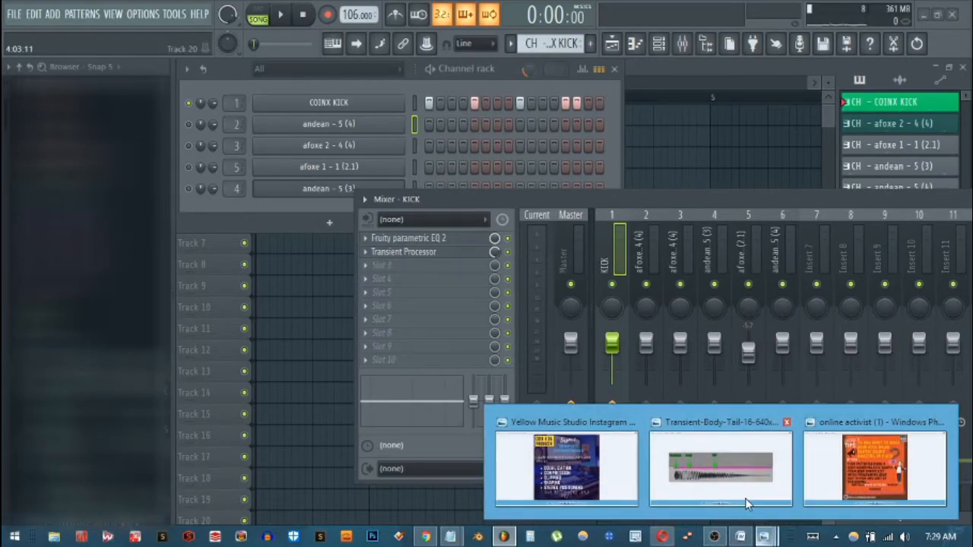
click(565, 465)
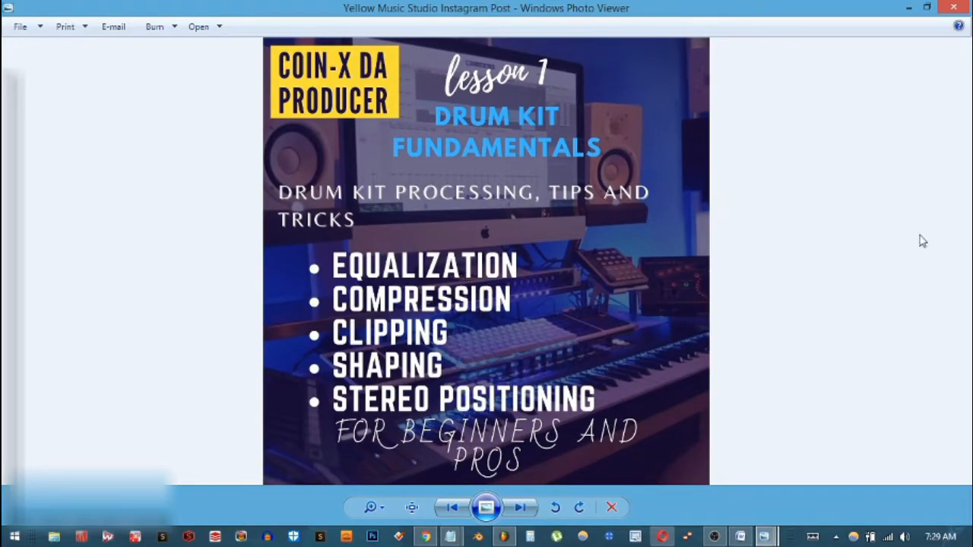
Switch back to FL Studio and load Fruity Limiter in the kick channel's third effect slot, set to compressor mode
click(901, 9)
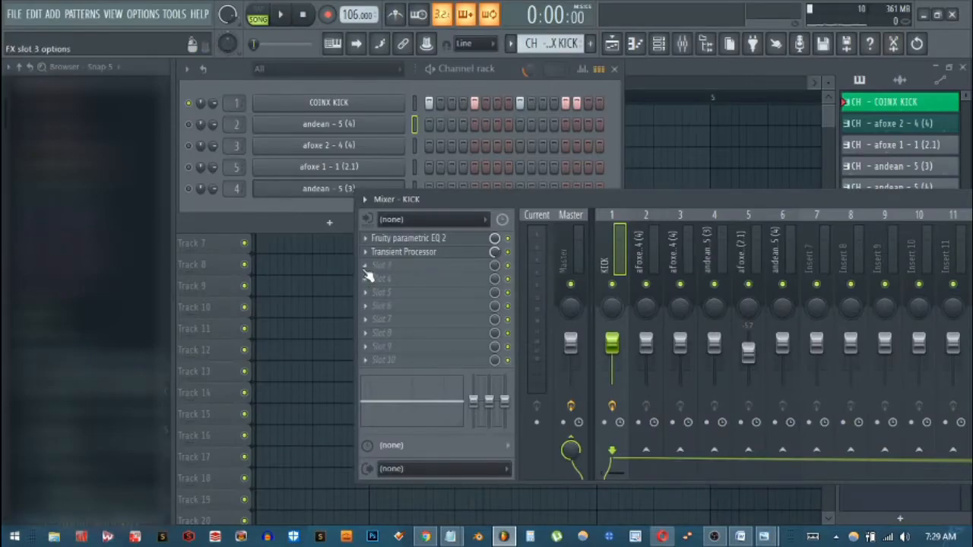
click(366, 265)
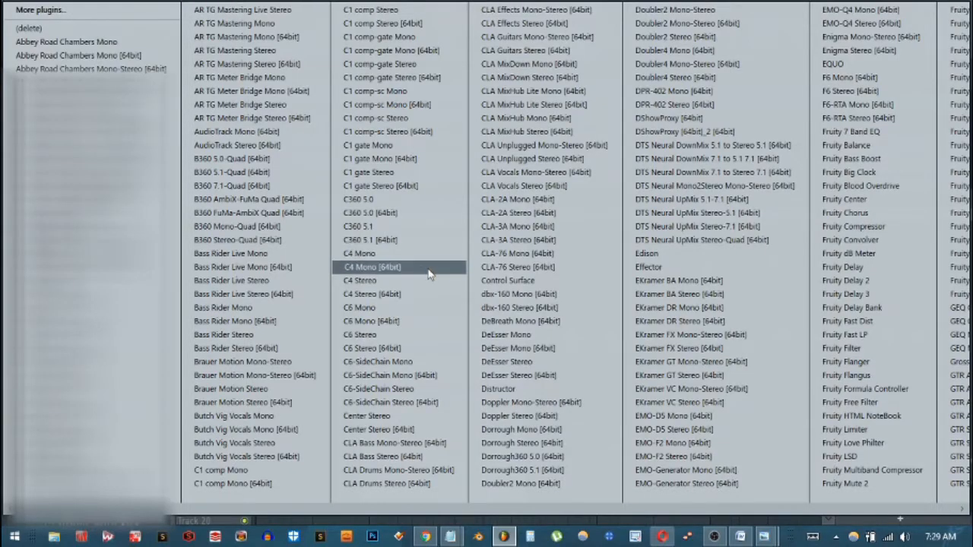
scroll(429, 273, down, 7)
scroll(430, 274, up, 4)
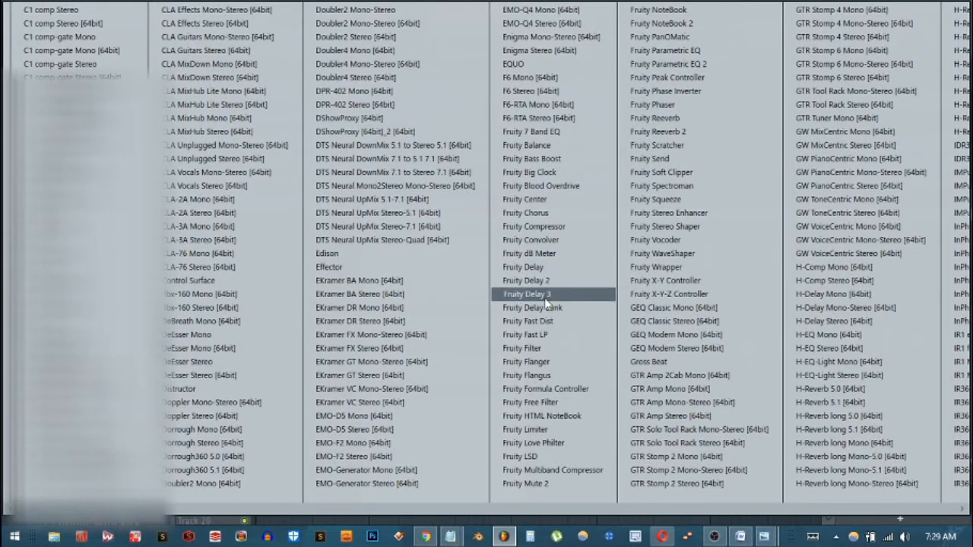
click(544, 430)
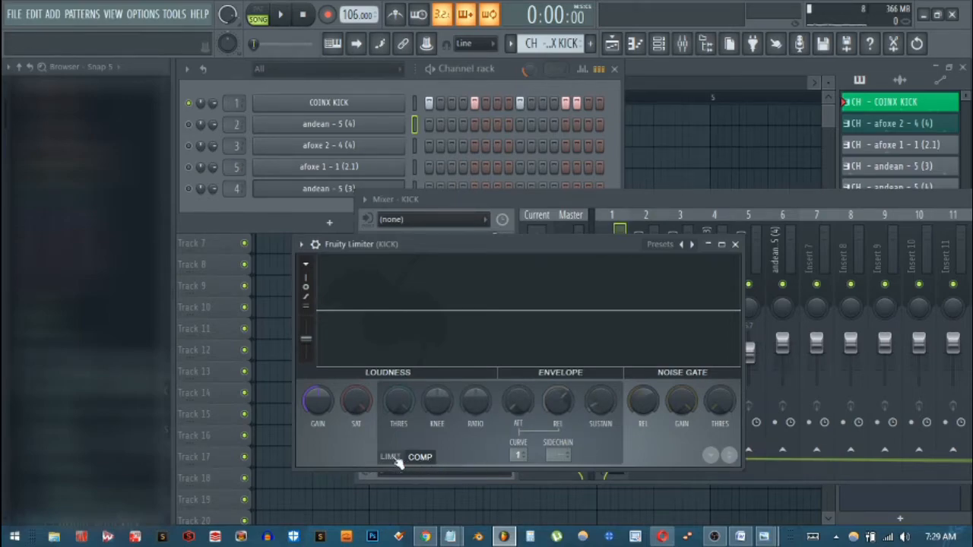
click(394, 458)
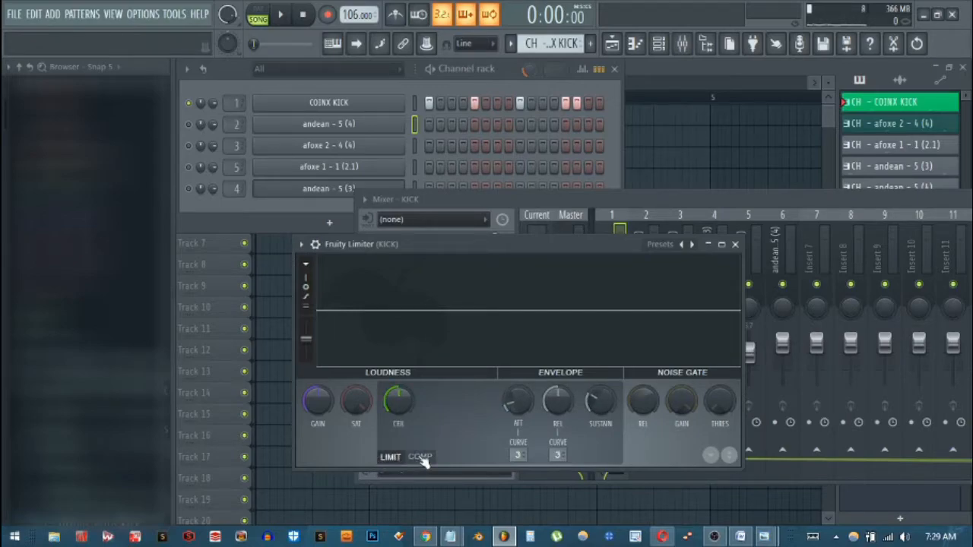
click(421, 458)
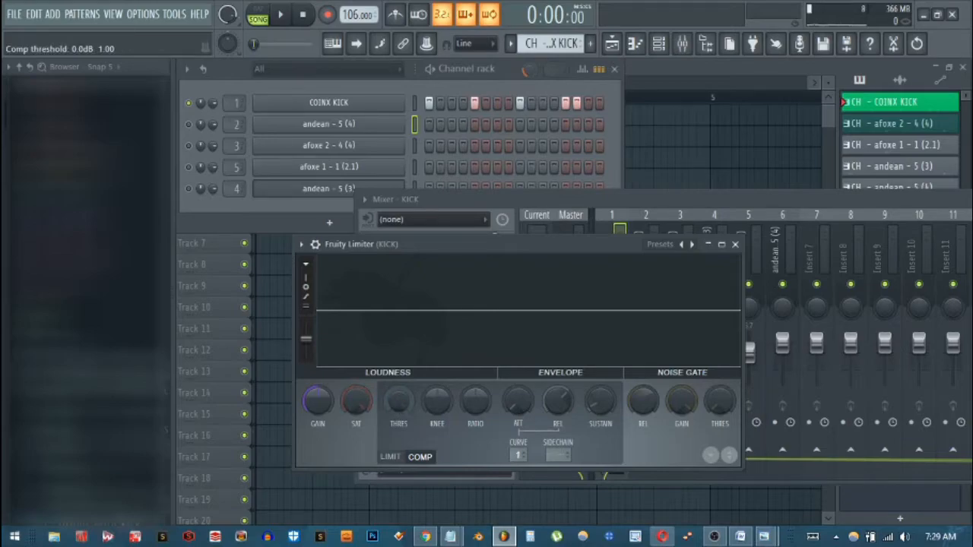
Lower Fruity Limiter's compressor threshold to its minimum, set the ratio to 20:1, and audition the kick
drag(398, 401, 399, 456)
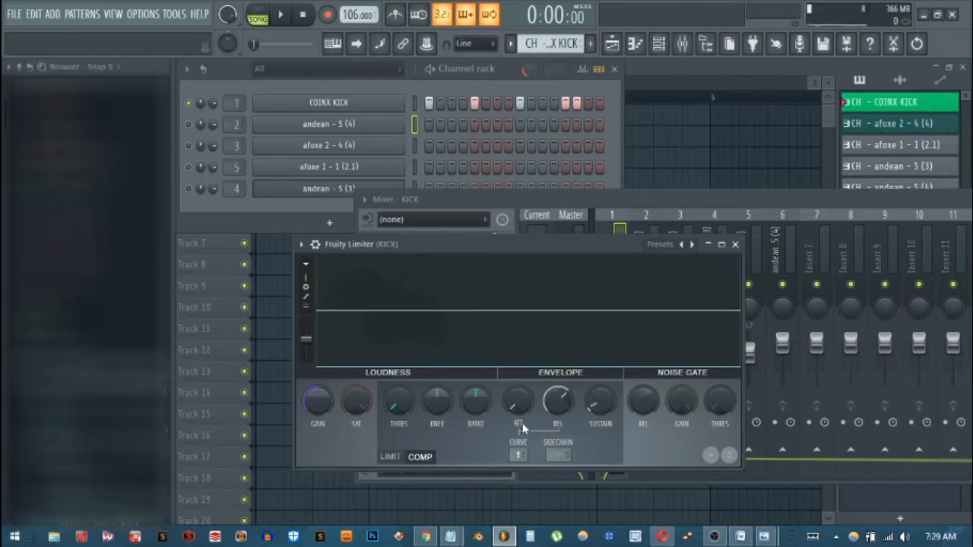
drag(482, 412, 482, 342)
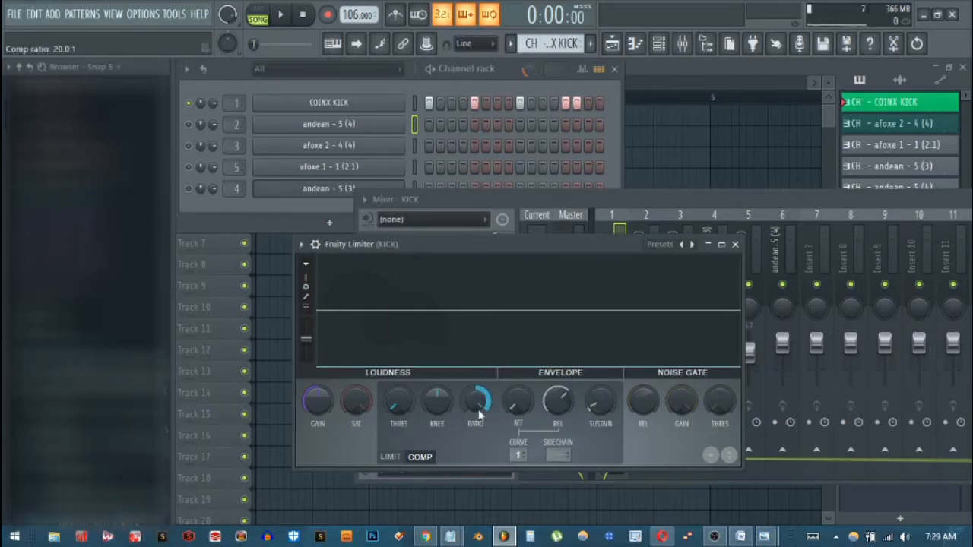
key(space)
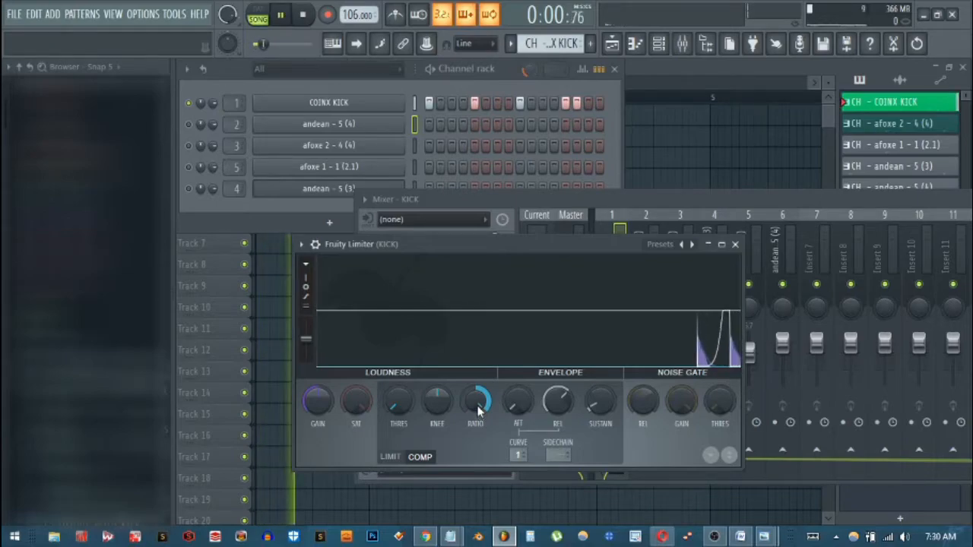
key(space)
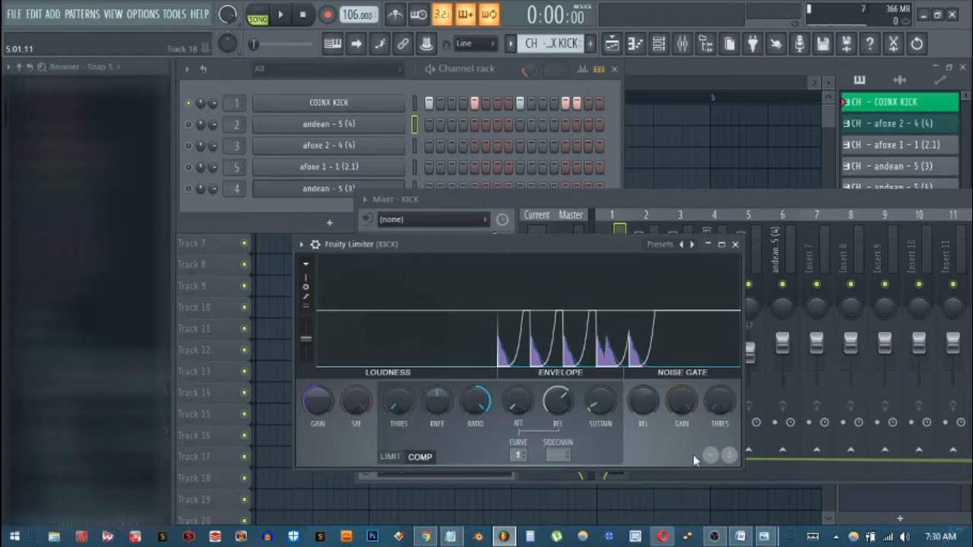
Enlarge the Fruity Limiter window and move it higher on the screen to make its graph easier to read
drag(742, 469, 822, 529)
drag(578, 240, 552, 74)
drag(796, 355, 867, 429)
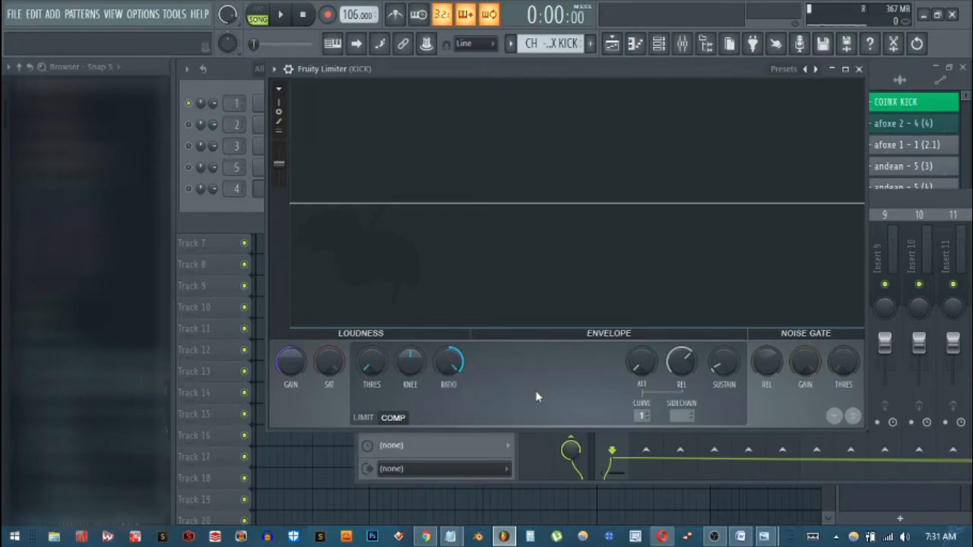
Raise the compressor attack to 1000 ms and return it to 0 ms, playing the kick to compare both settings
key(space)
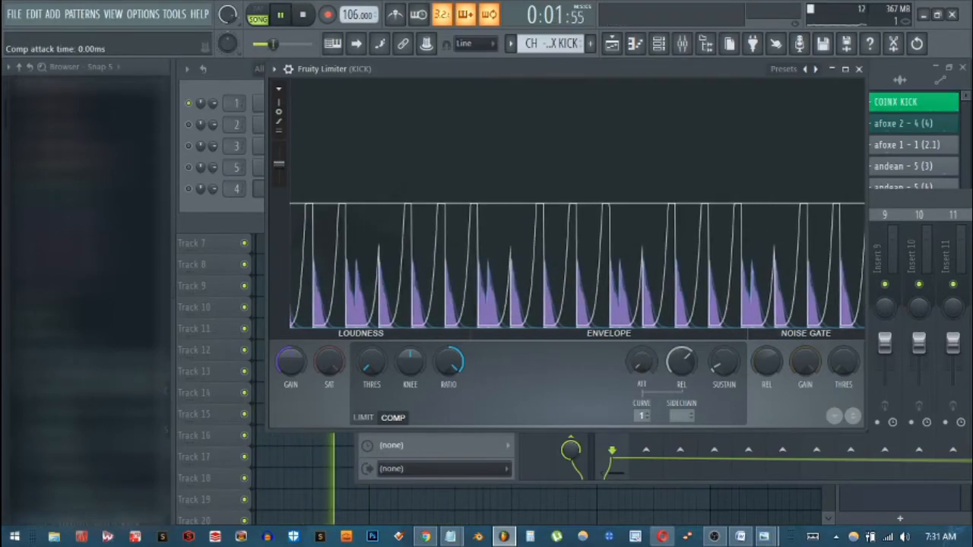
drag(642, 361, 642, 263)
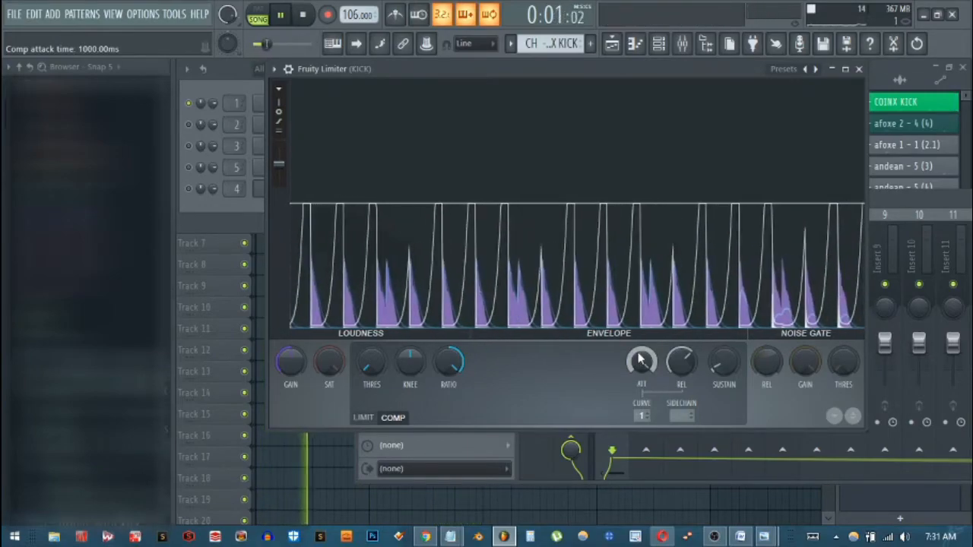
key(space)
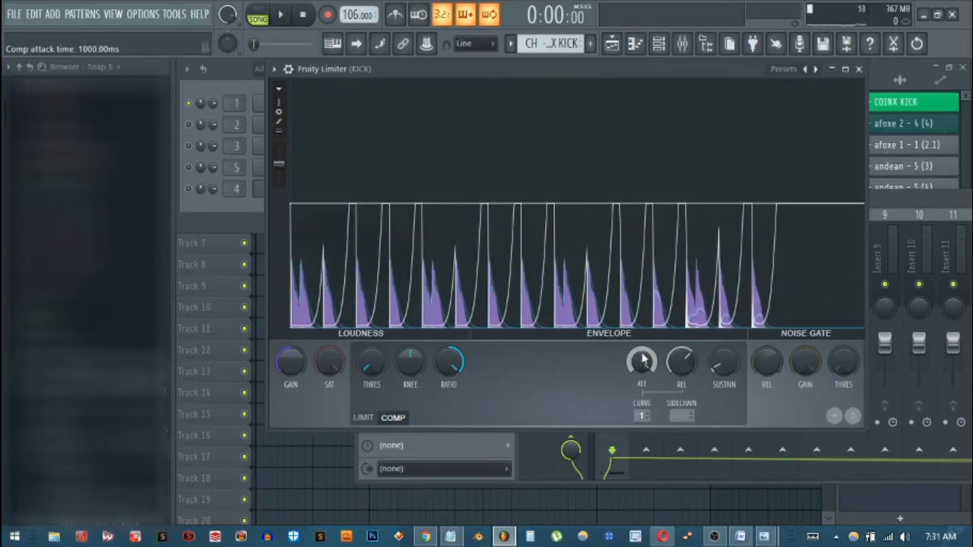
key(space)
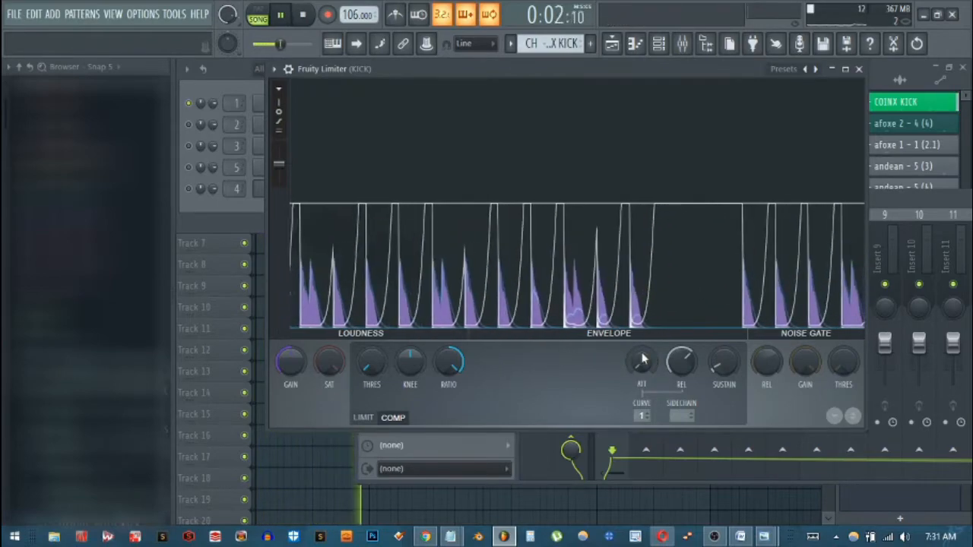
key(space)
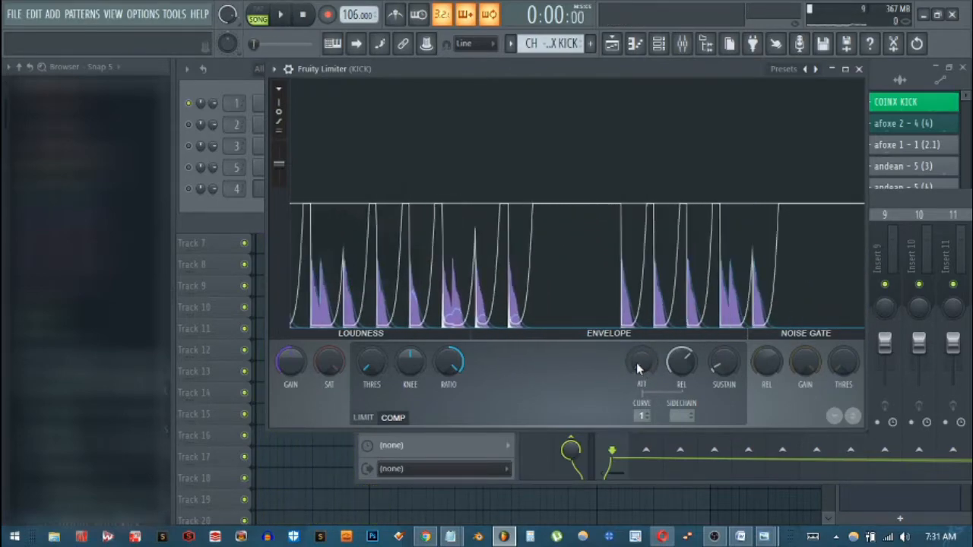
drag(638, 366, 637, 360)
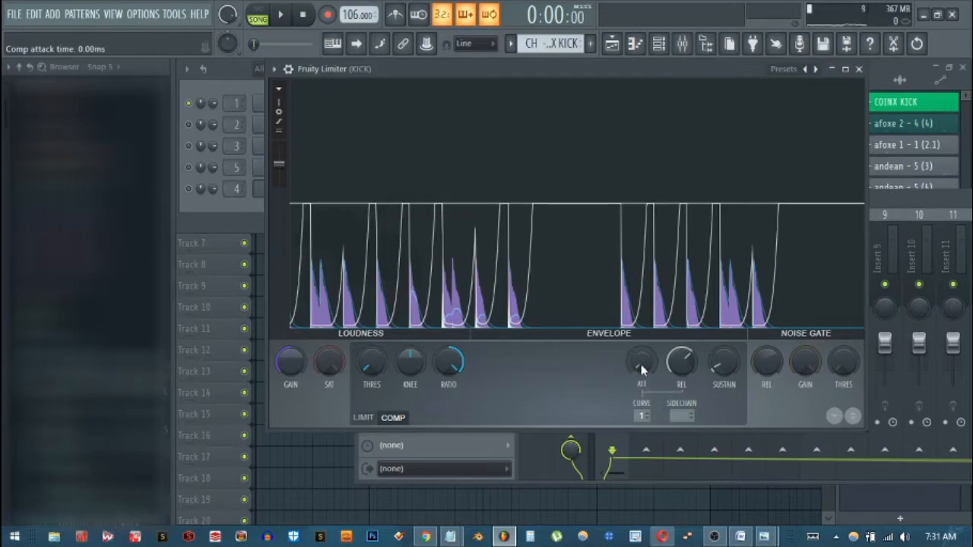
Raise the compressor attack gradually to about 82.77 ms while the kick plays, and stop playback
key(space)
drag(641, 363, 641, 336)
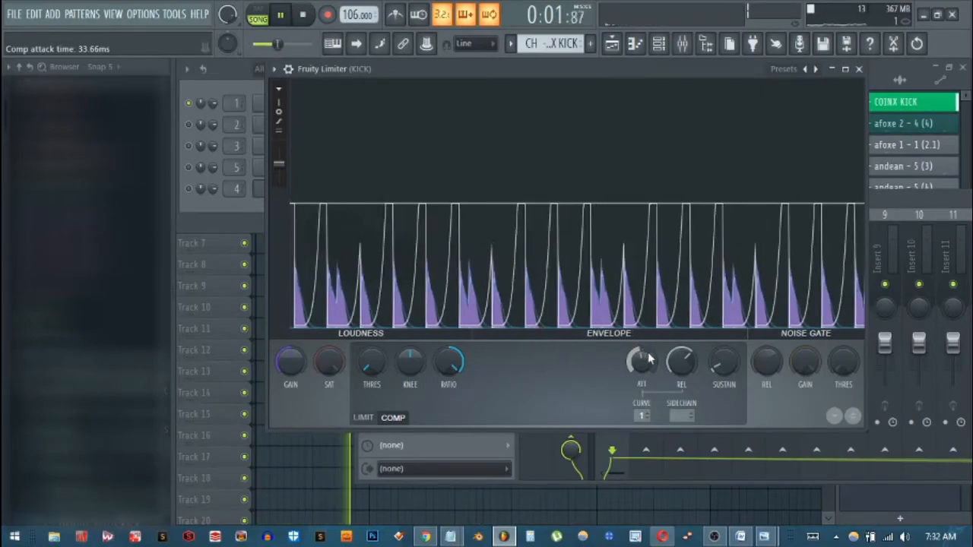
mouse_move(647, 363)
mouse_down()
mouse_move(647, 319)
mouse_move(646, 349)
mouse_up()
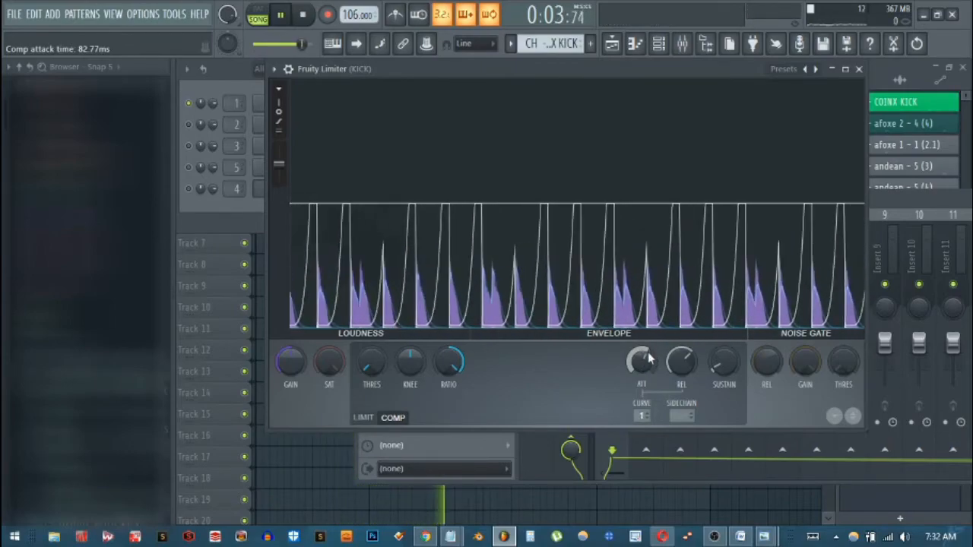
key(space)
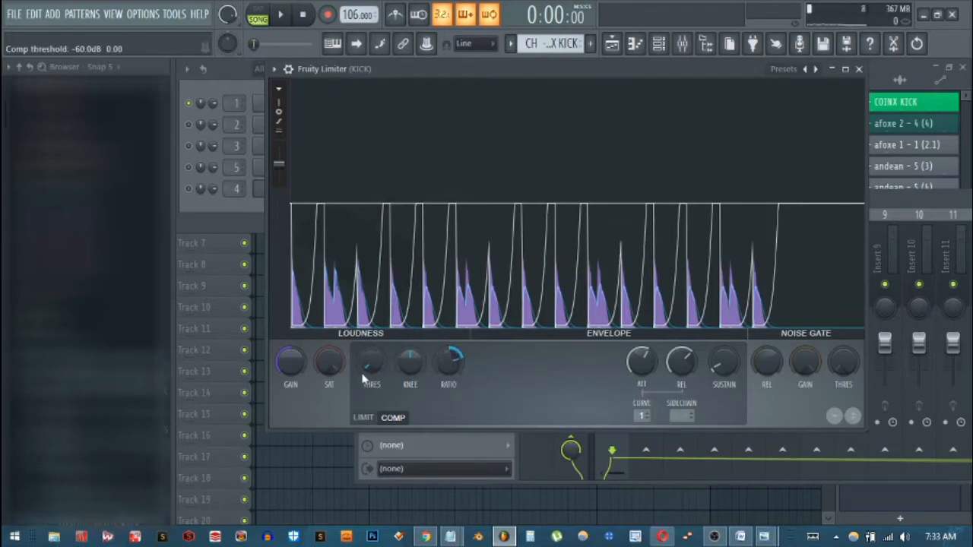
Adjust the compressor threshold to about -15.4 dB while auditioning the kick, and close Fruity Limiter
drag(373, 371, 373, 298)
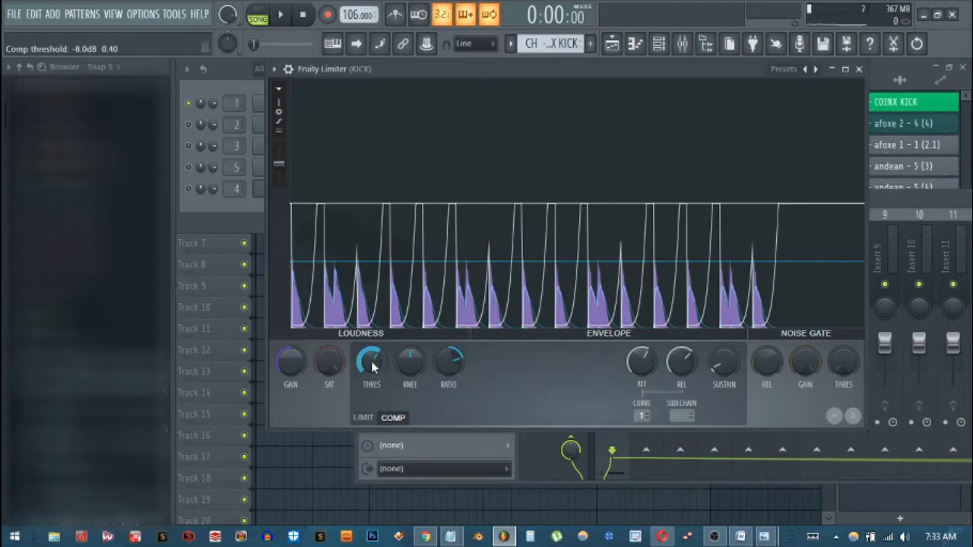
key(space)
drag(373, 367, 373, 397)
key(space)
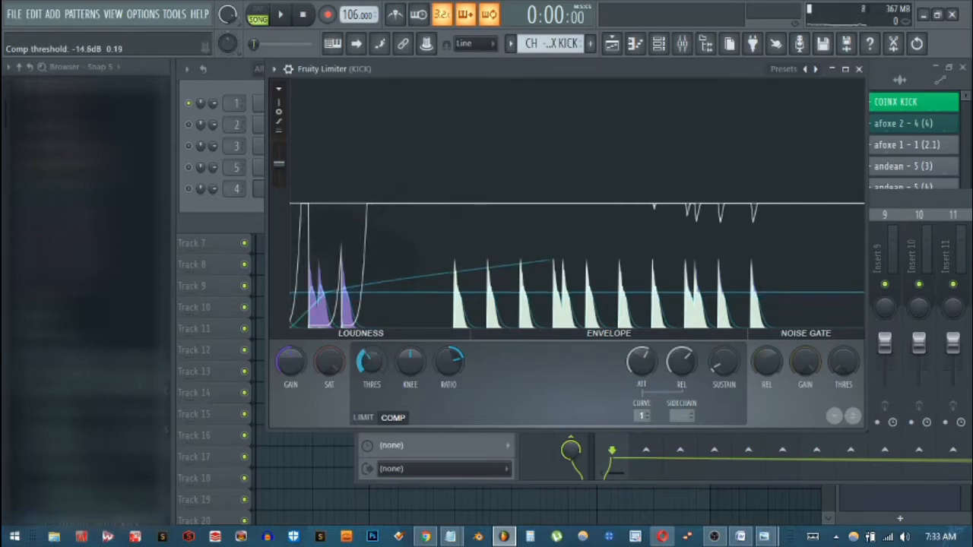
key(space)
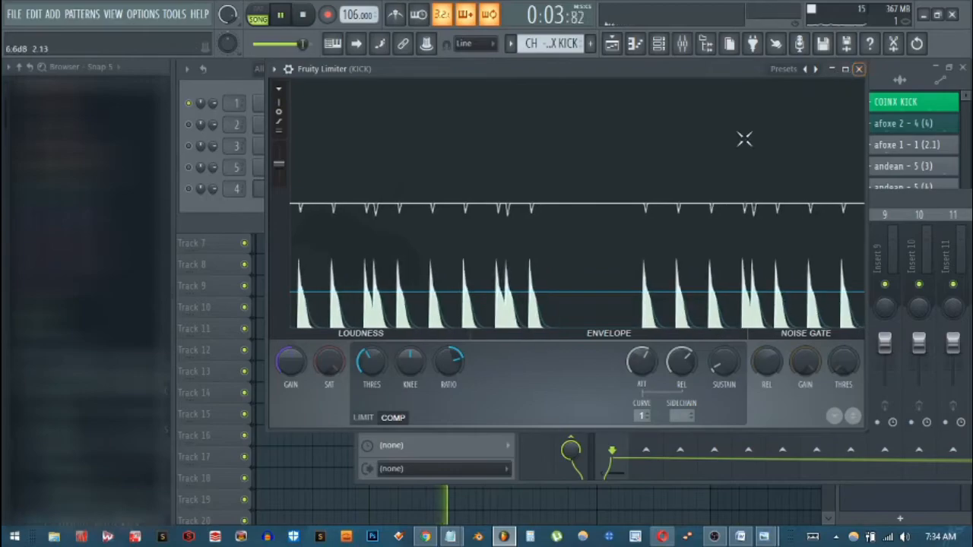
drag(372, 361, 372, 351)
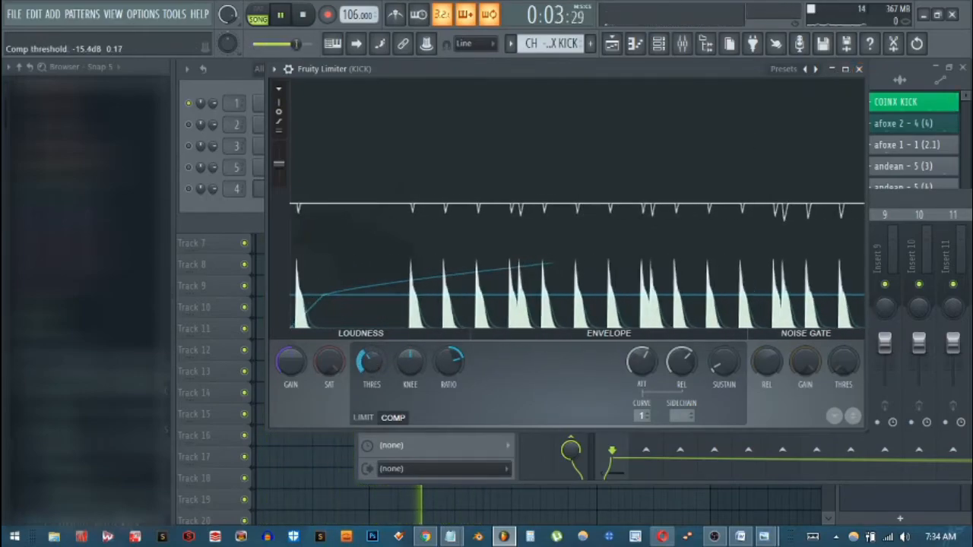
key(space)
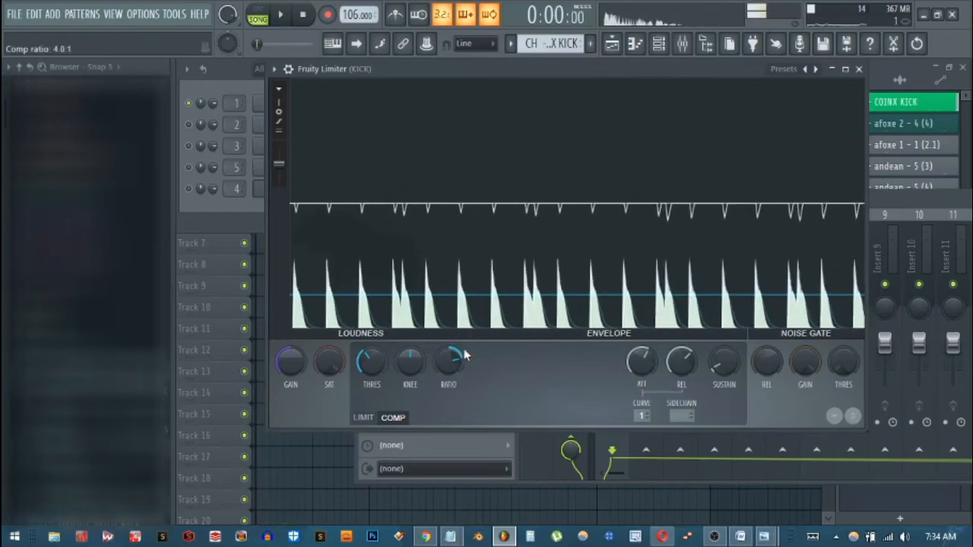
click(859, 69)
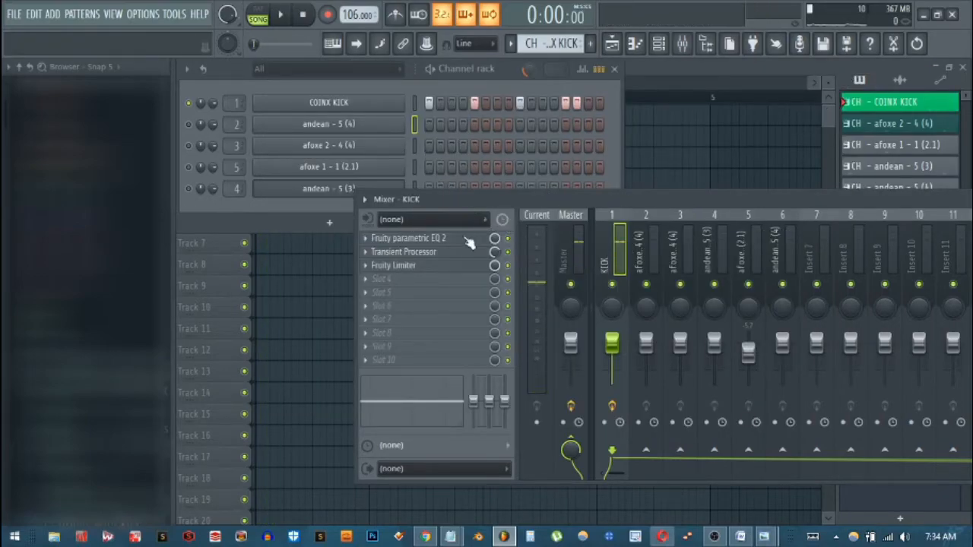
Load Fruity Soft Clipper in the kick channel's fourth effect slot and move its window clear of the effect list
click(369, 282)
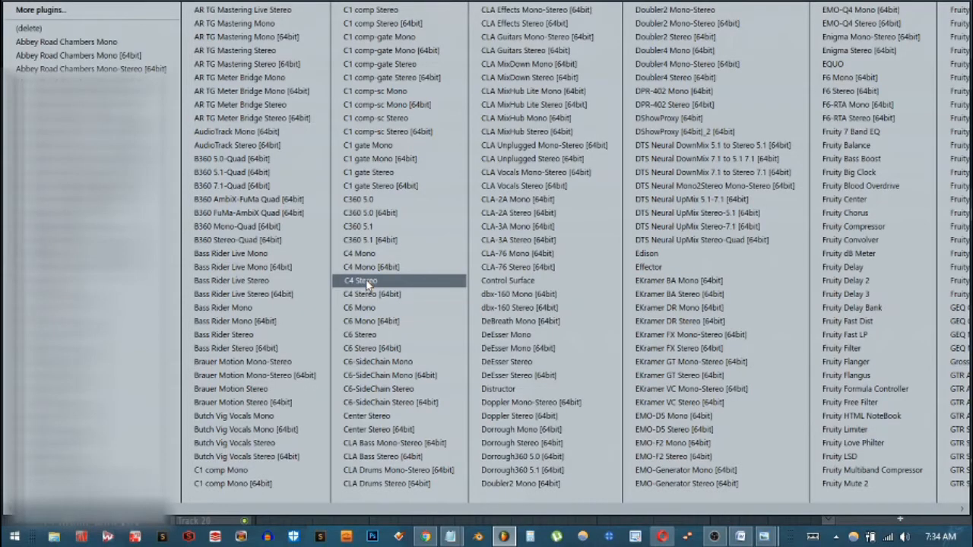
scroll(367, 284, down, 2)
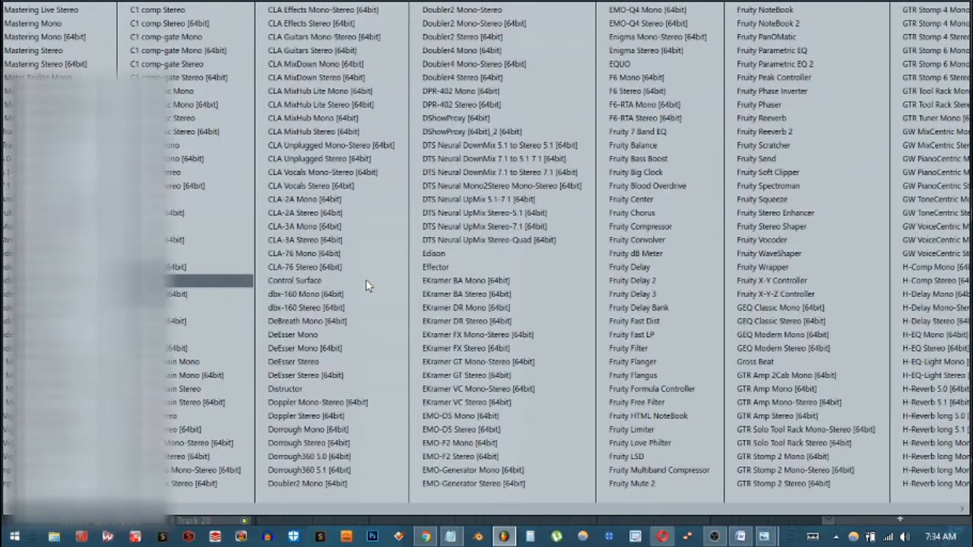
scroll(365, 285, down, 2)
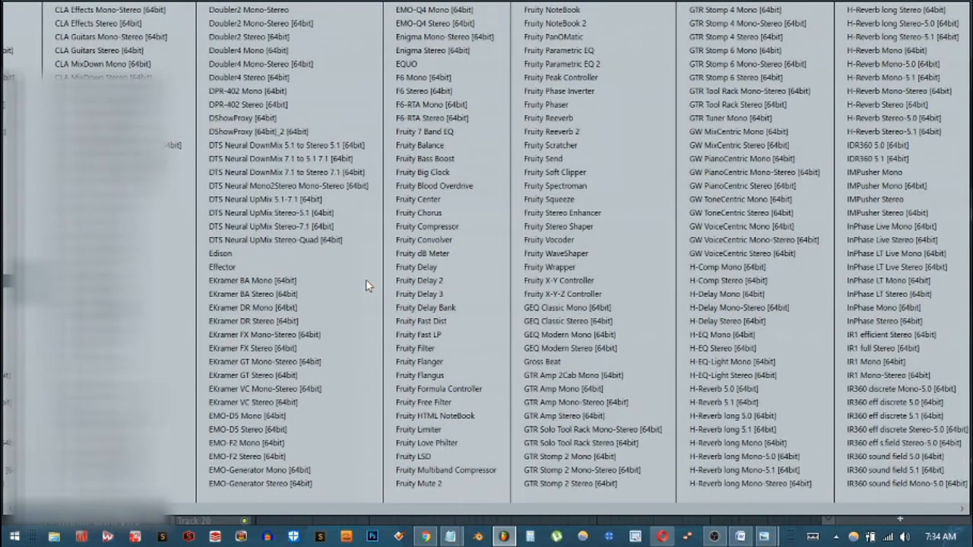
click(585, 173)
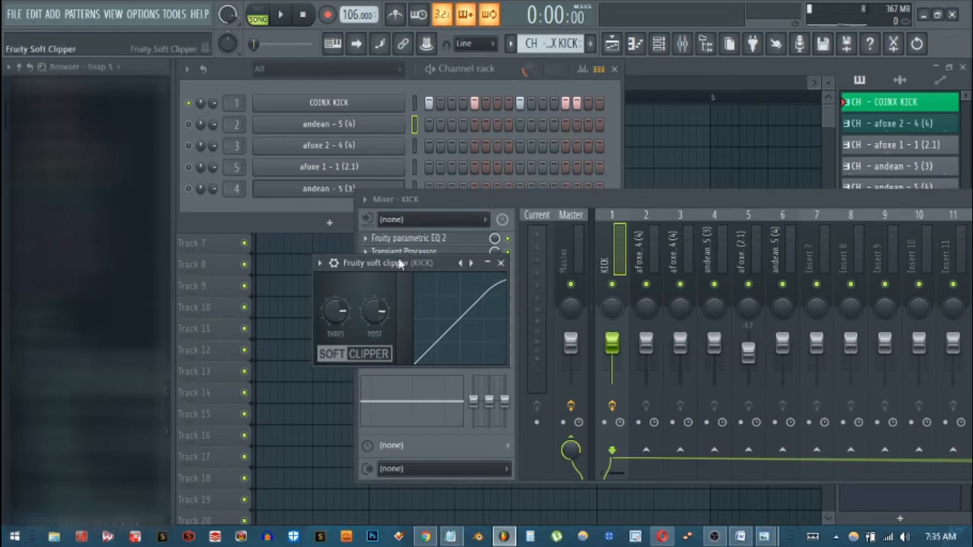
drag(378, 266, 497, 325)
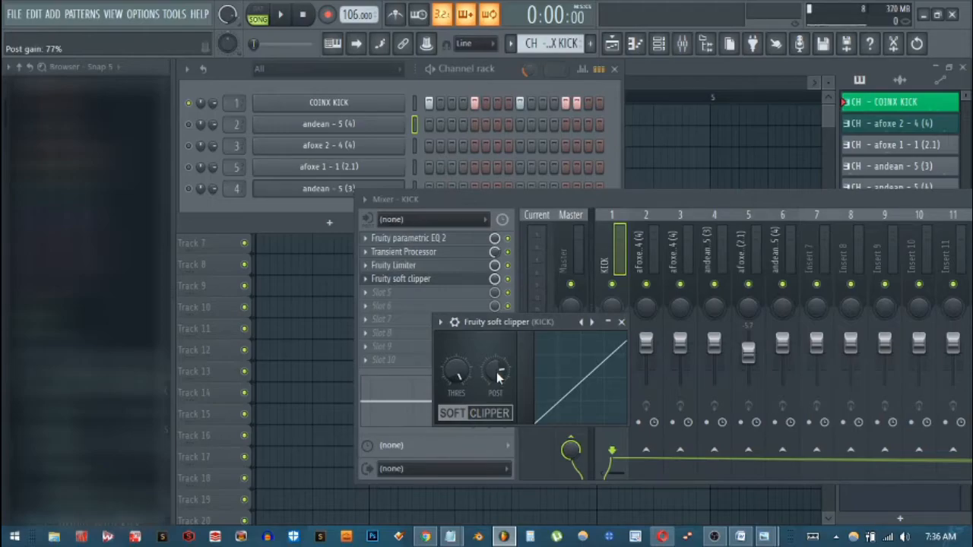
Set the soft clipper's post gain to about 71% while the kick plays, and close the plugin window
key(space)
drag(496, 372, 516, 371)
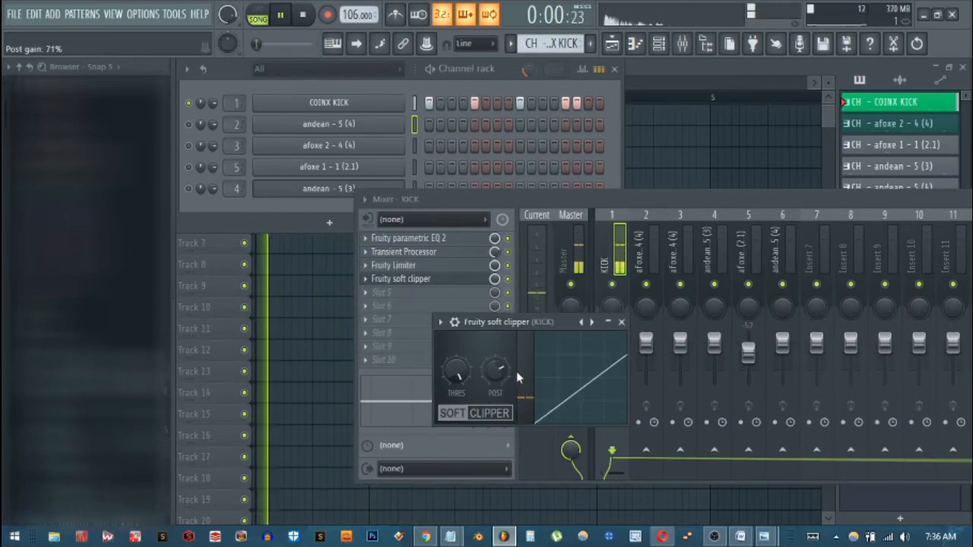
click(621, 322)
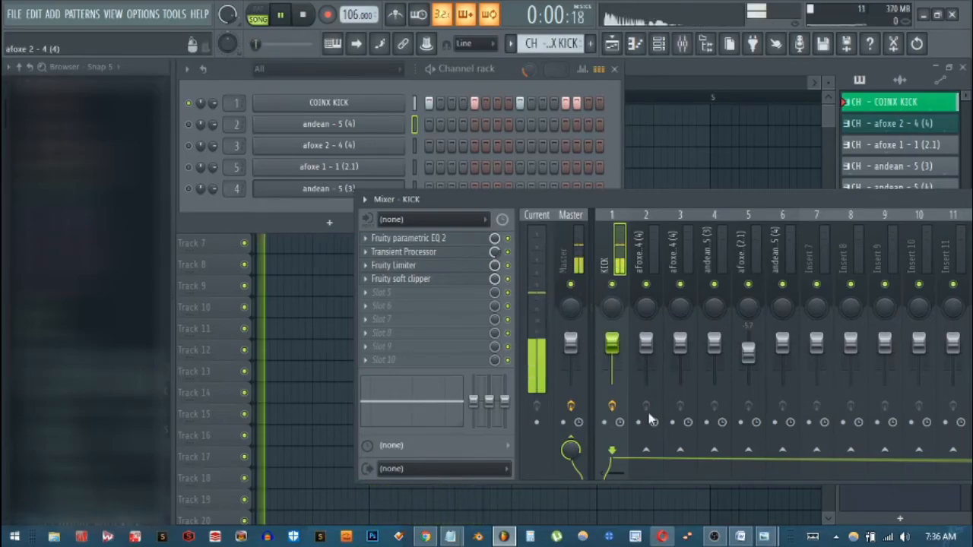
Enlarge the mixer window and replay the kick through its full effect chain
drag(667, 190, 523, 72)
key(space)
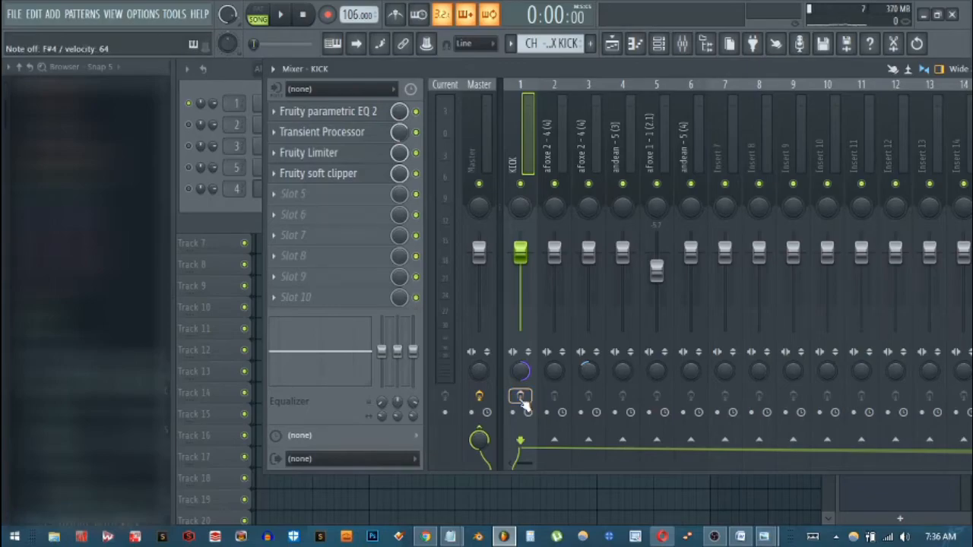
key(space)
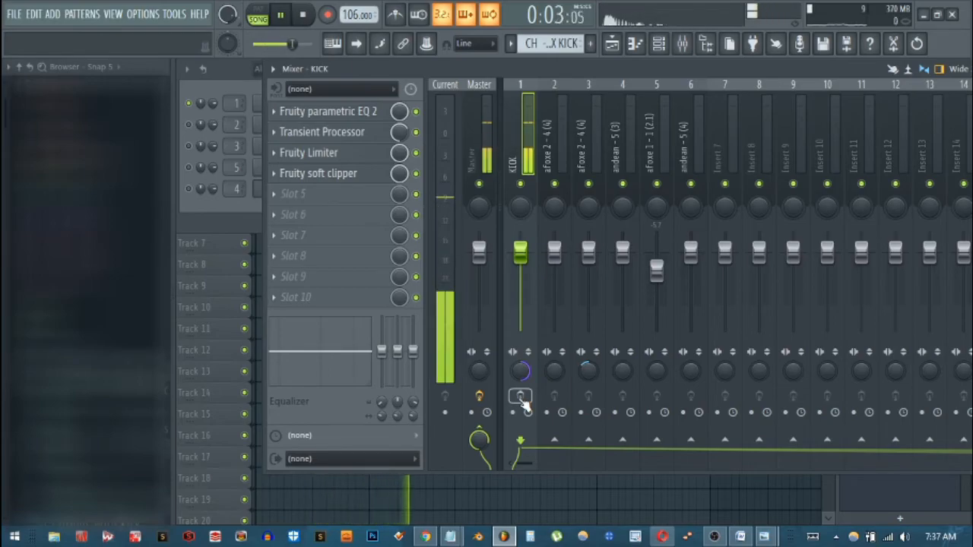
Switch the kick channel's effects back on and replay the kick to compare it with the unprocessed sound
key(space)
click(521, 397)
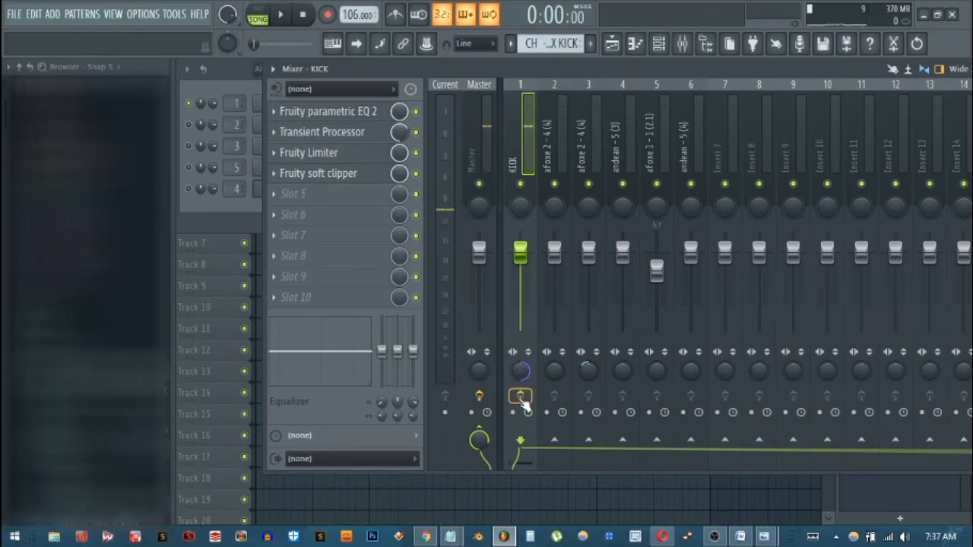
key(space)
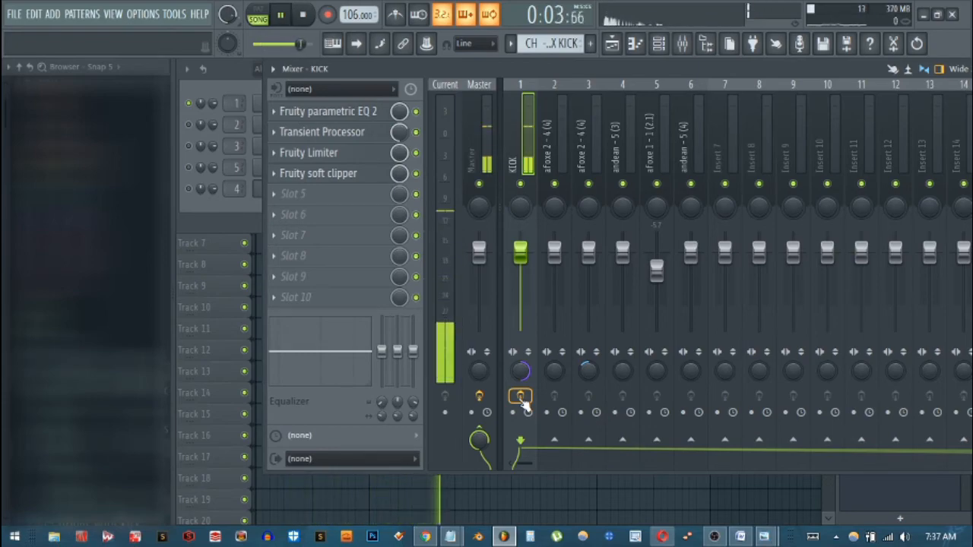
key(space)
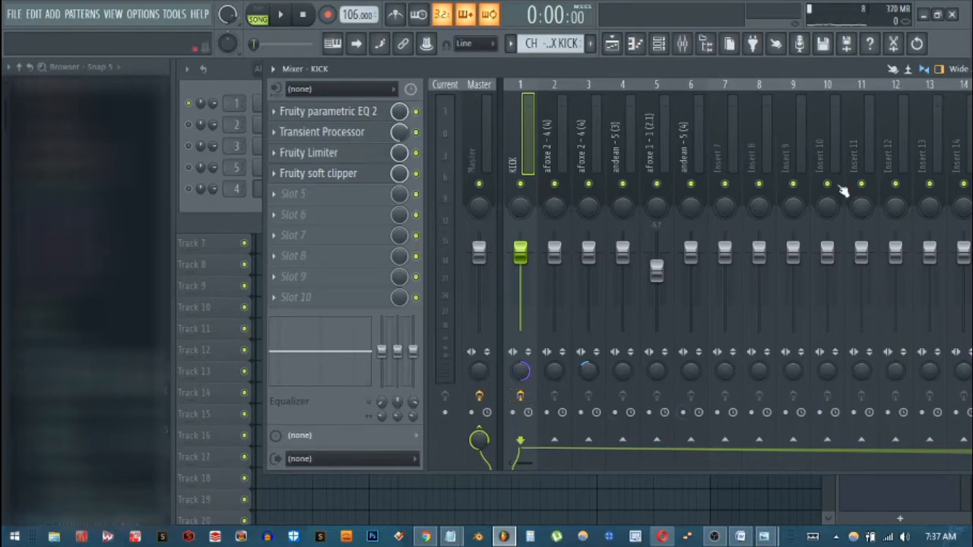
Review the kick channel's stereo separation and the Ozone 9 Imager on the master channel, and return to the kick channel
click(213, 204)
click(707, 72)
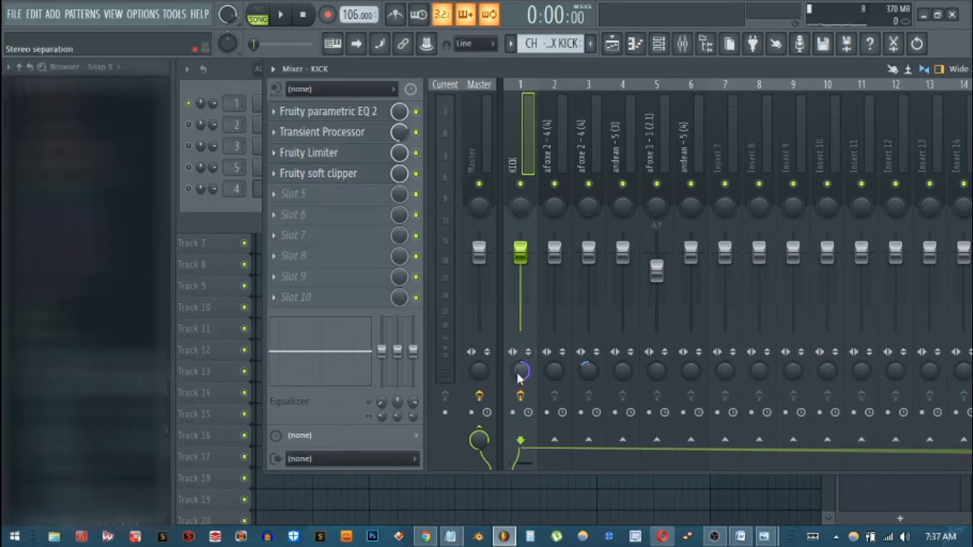
mouse_move(521, 380)
mouse_down()
mouse_move(522, 357)
mouse_move(522, 381)
mouse_up()
drag(519, 372, 519, 339)
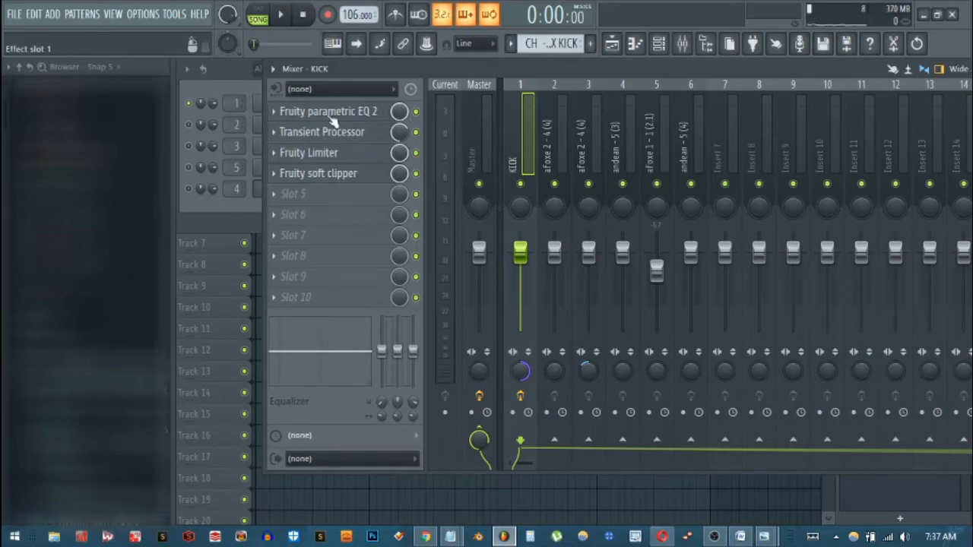
click(477, 120)
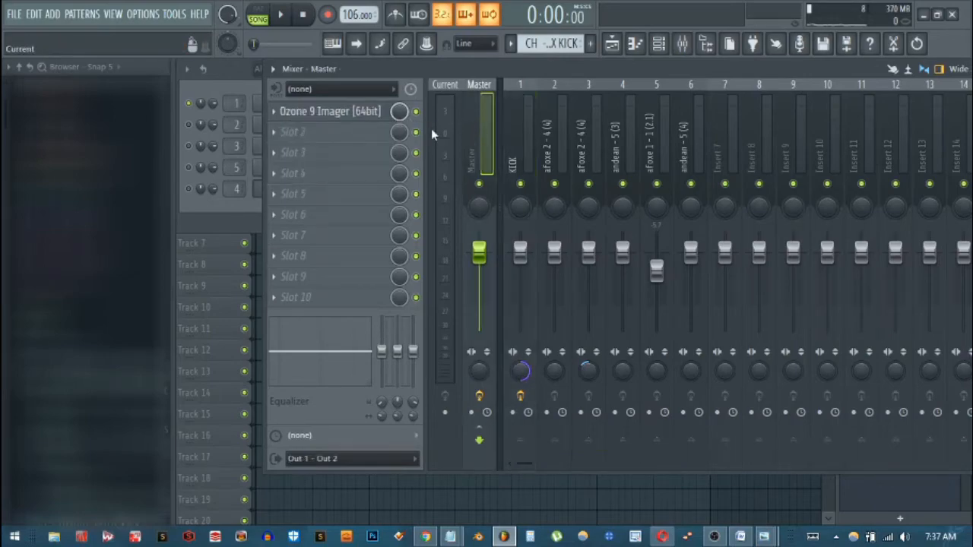
click(348, 114)
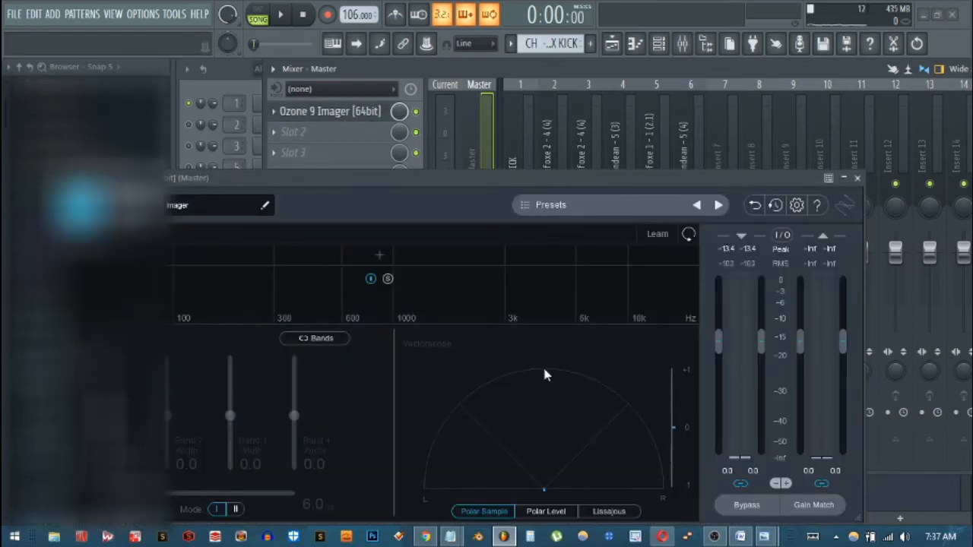
click(857, 179)
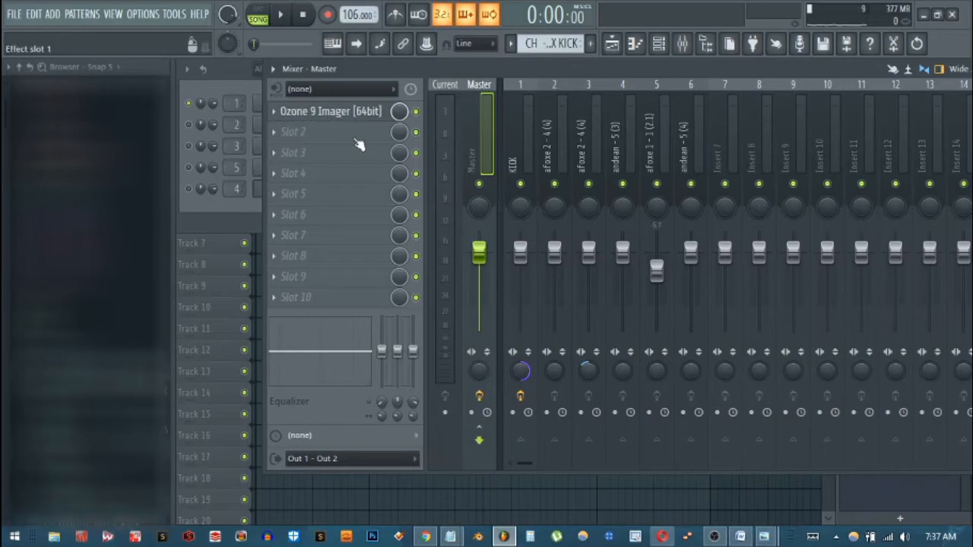
click(519, 150)
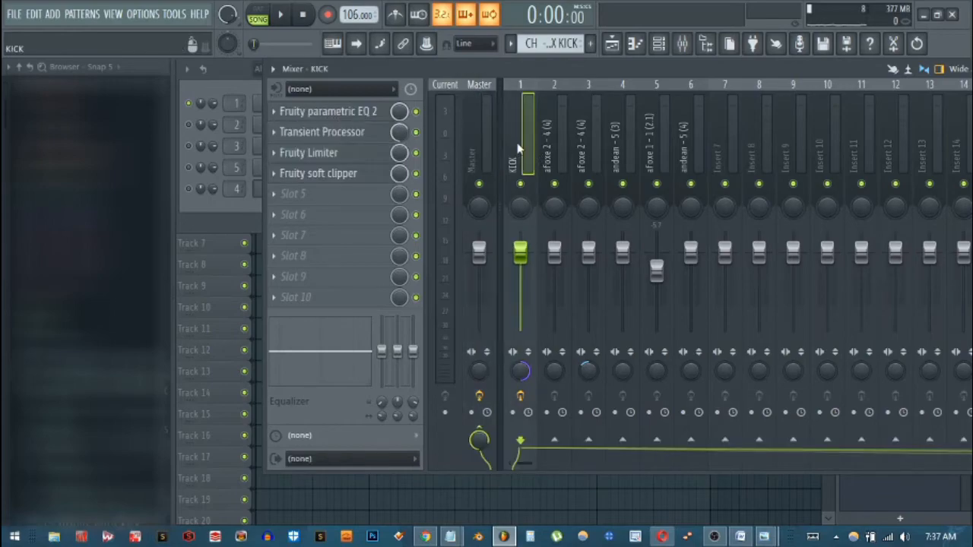
Apply the Max transients preset to the kick channel's Transient Processor and close the plugin
click(342, 135)
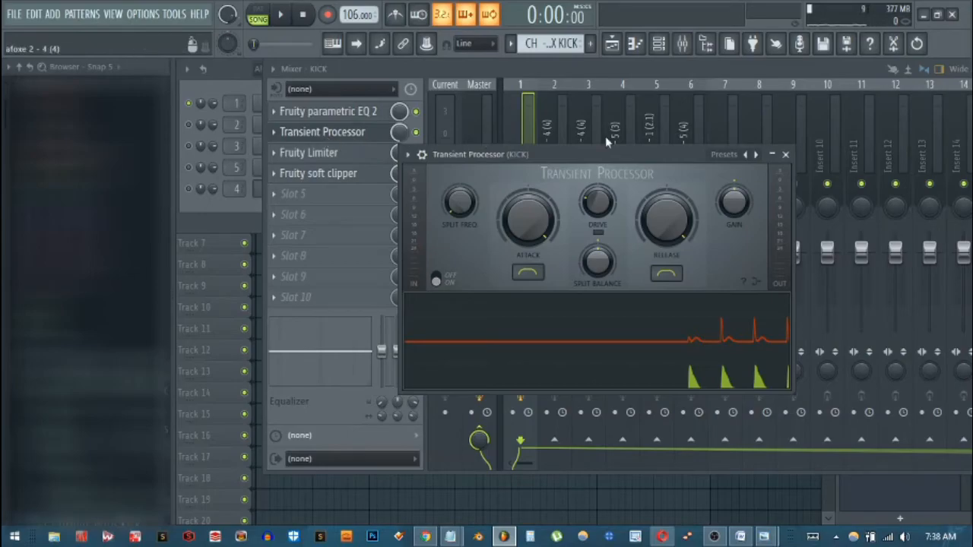
click(785, 154)
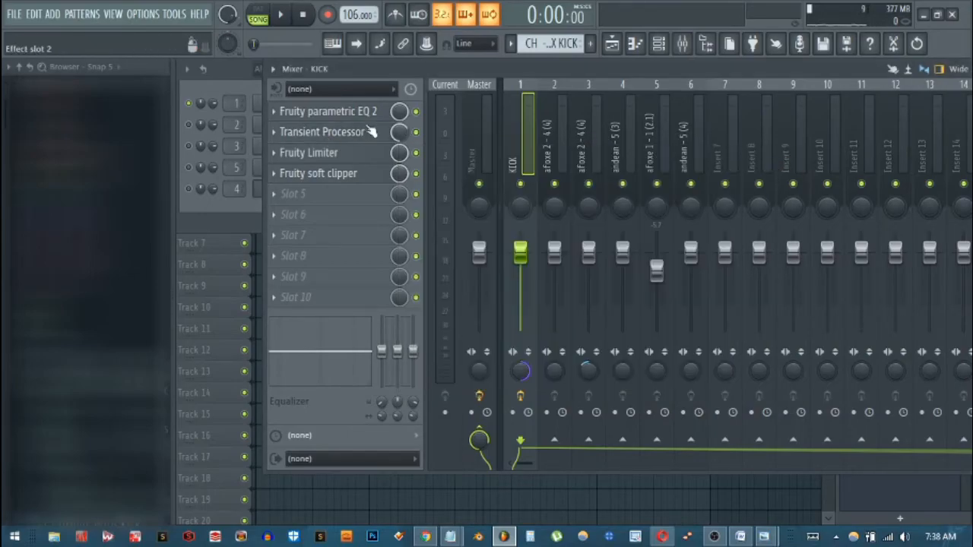
click(344, 133)
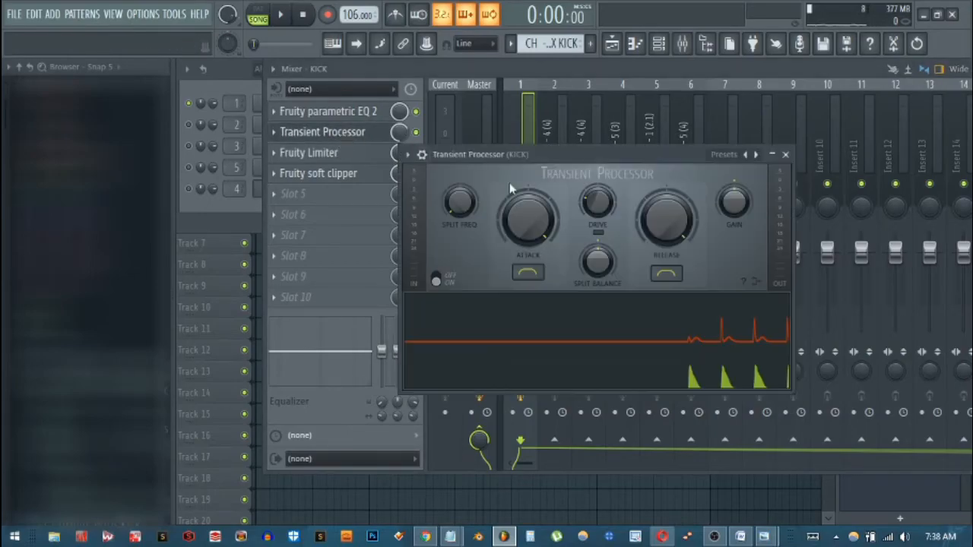
right_click(755, 154)
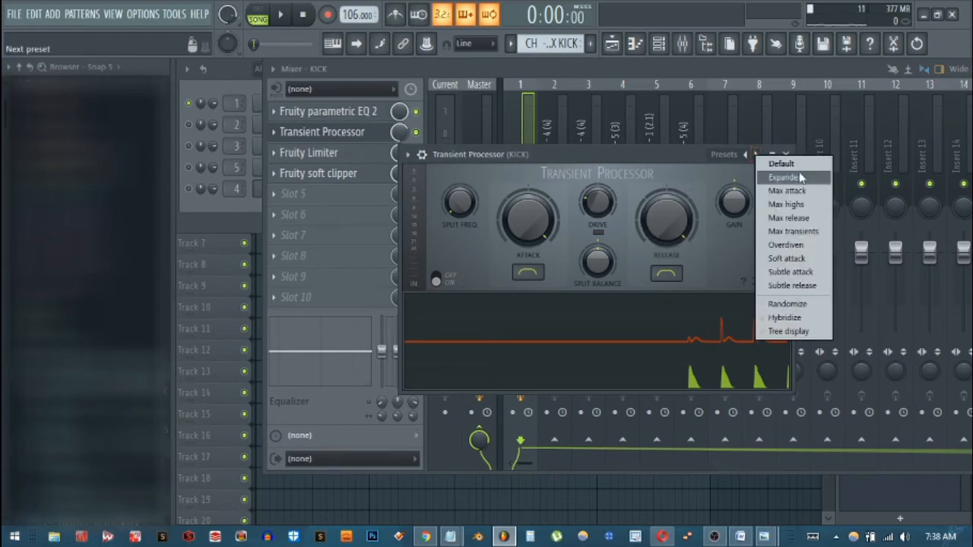
click(807, 237)
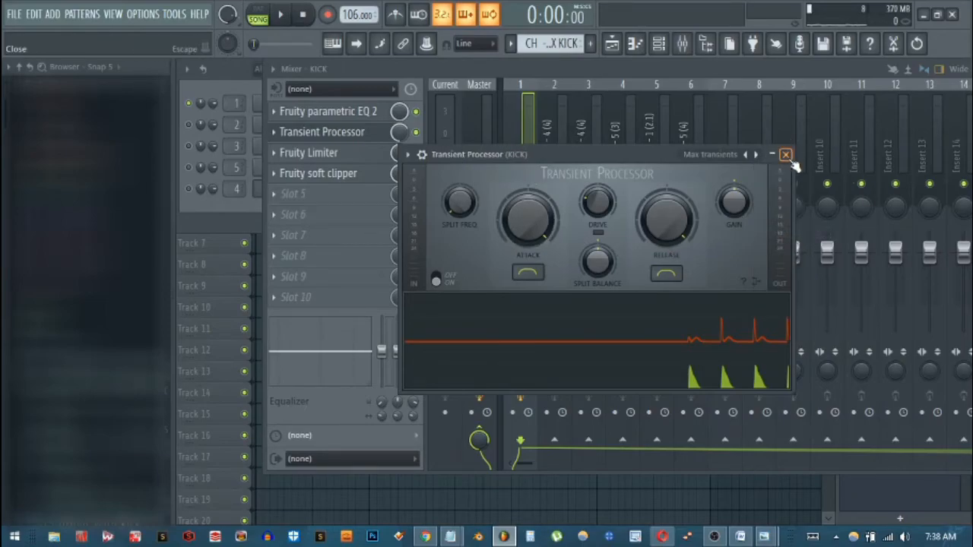
click(785, 155)
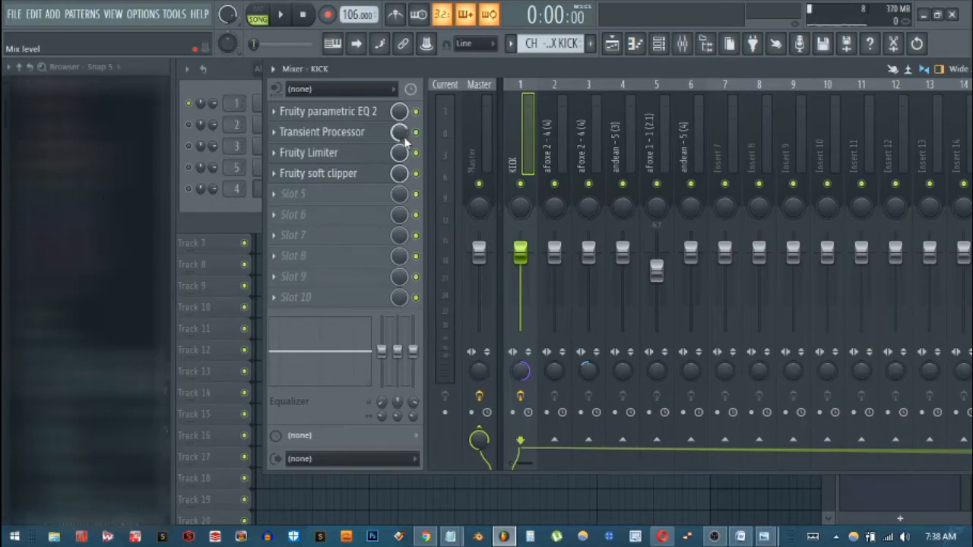
Review the kick's Fruity Limiter settings and the master channel, and close the mixer
click(314, 154)
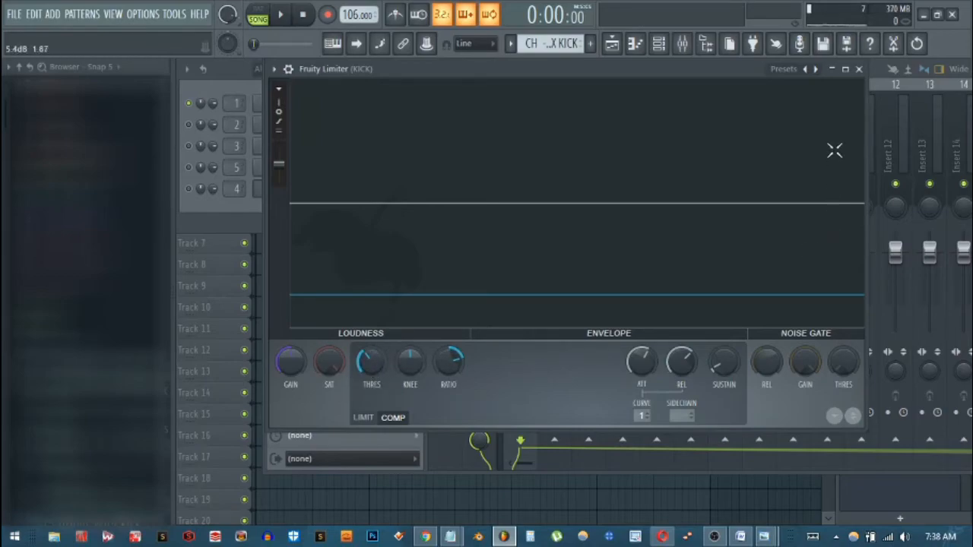
click(860, 72)
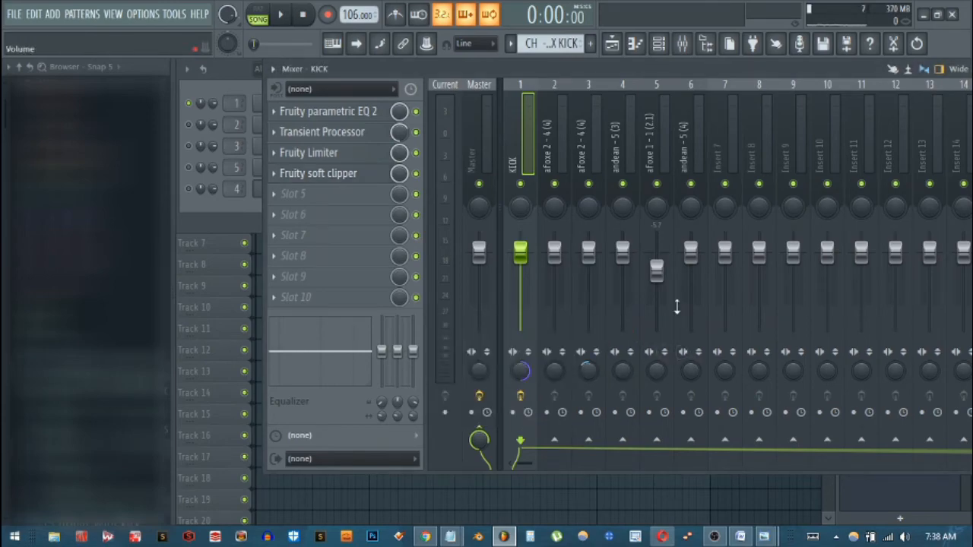
drag(827, 80, 740, 80)
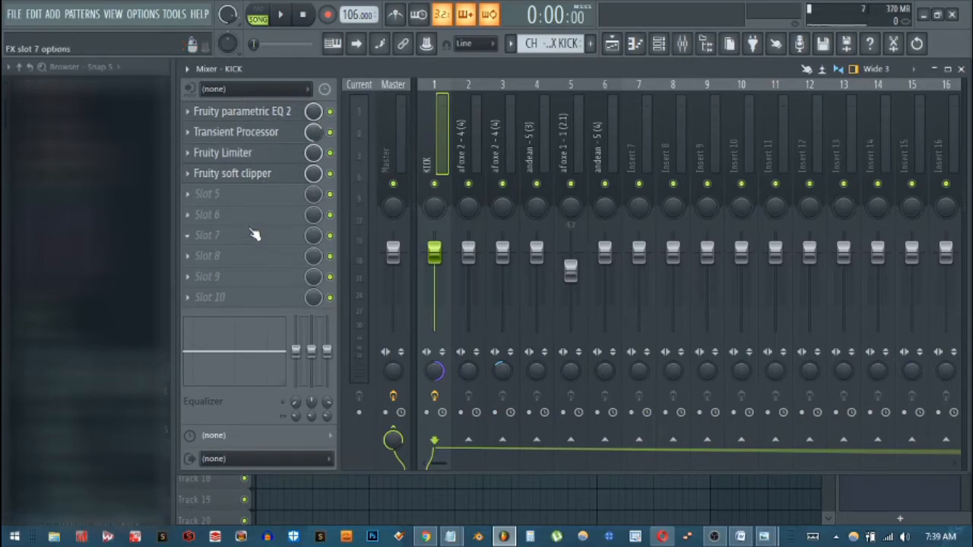
key(s)
click(384, 148)
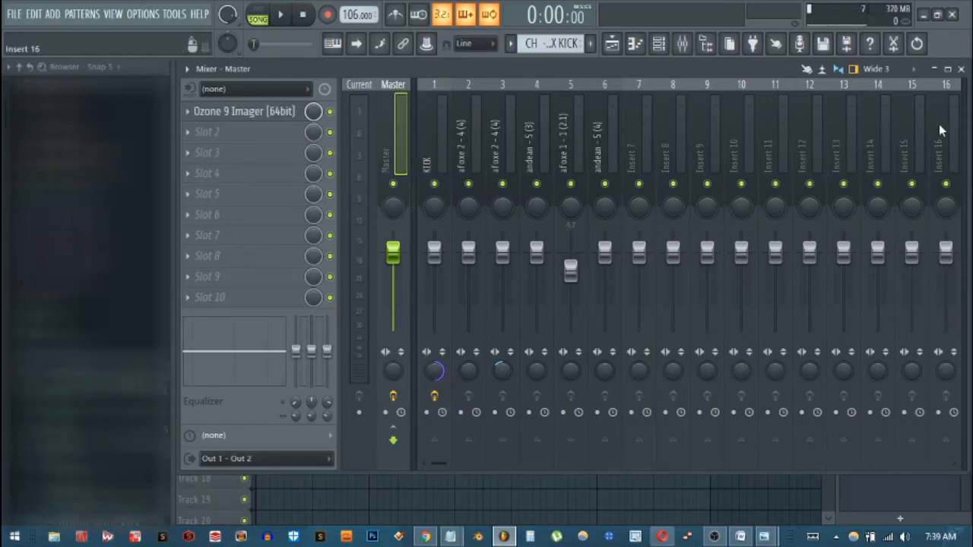
click(960, 69)
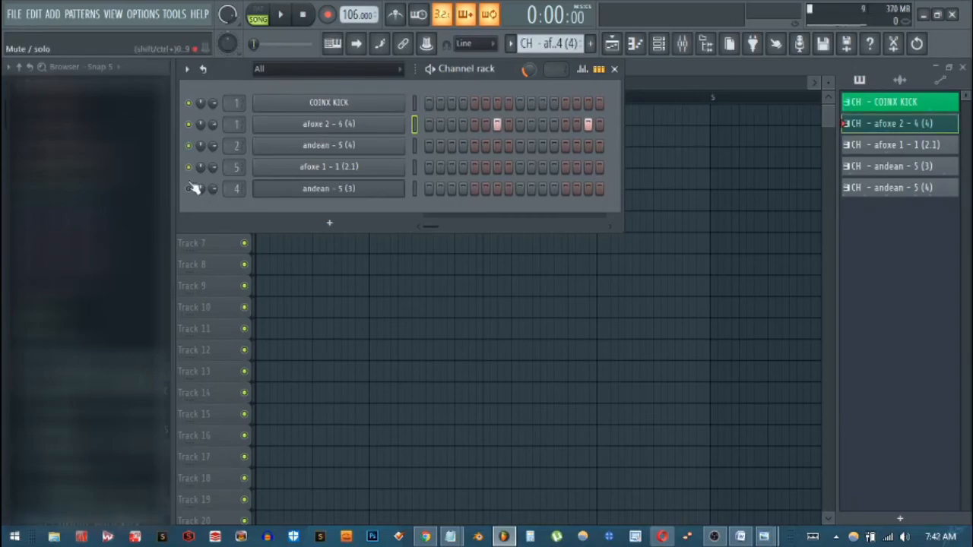
Close the channel rack and play the full drum arrangement while checking the levels in the mixer
click(672, 65)
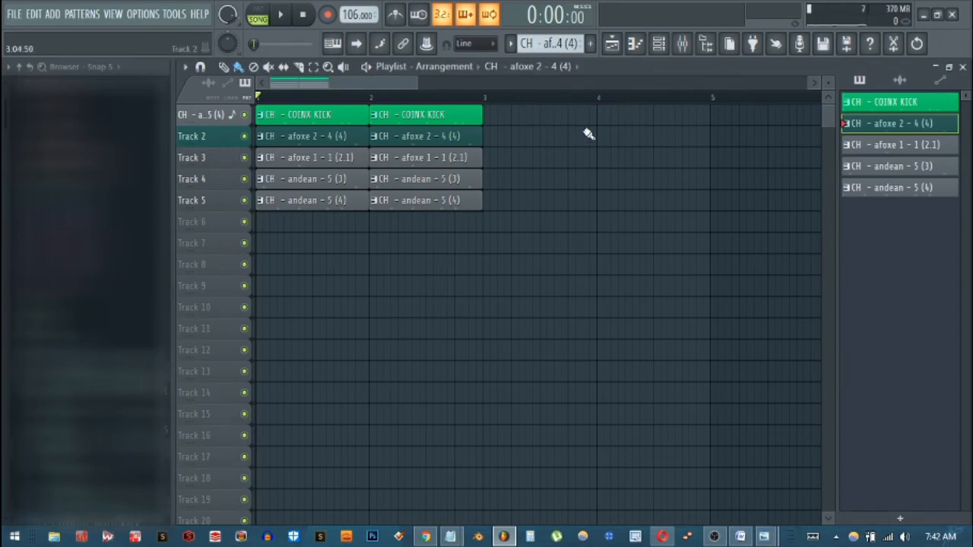
key(space)
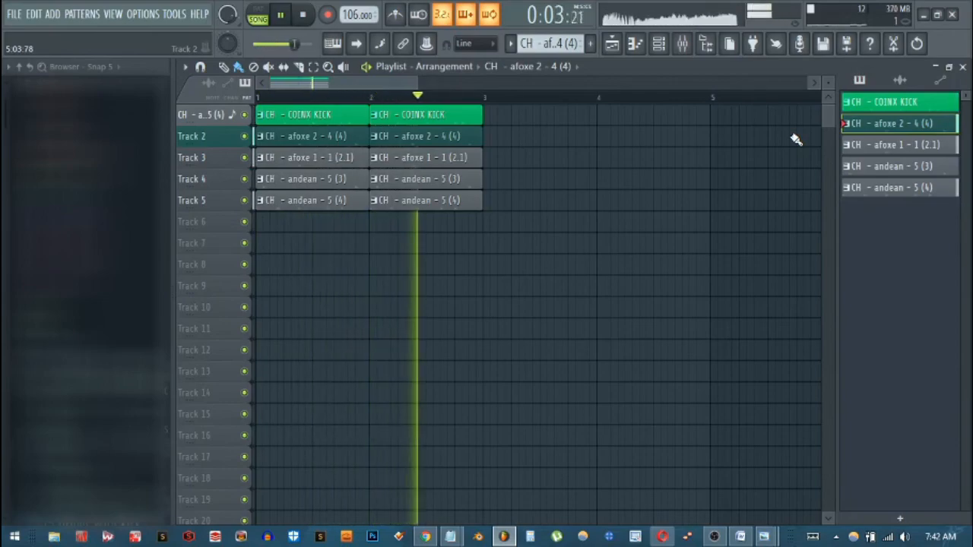
click(682, 43)
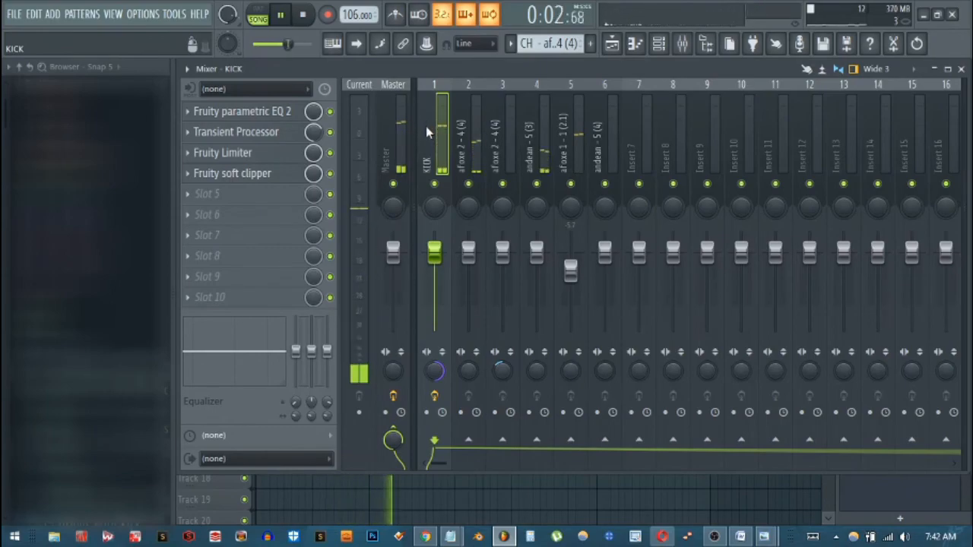
key(space)
Close the mixer and the kick's Transient Processor window, and zoom the playlist out in both directions
click(221, 152)
click(829, 77)
click(961, 68)
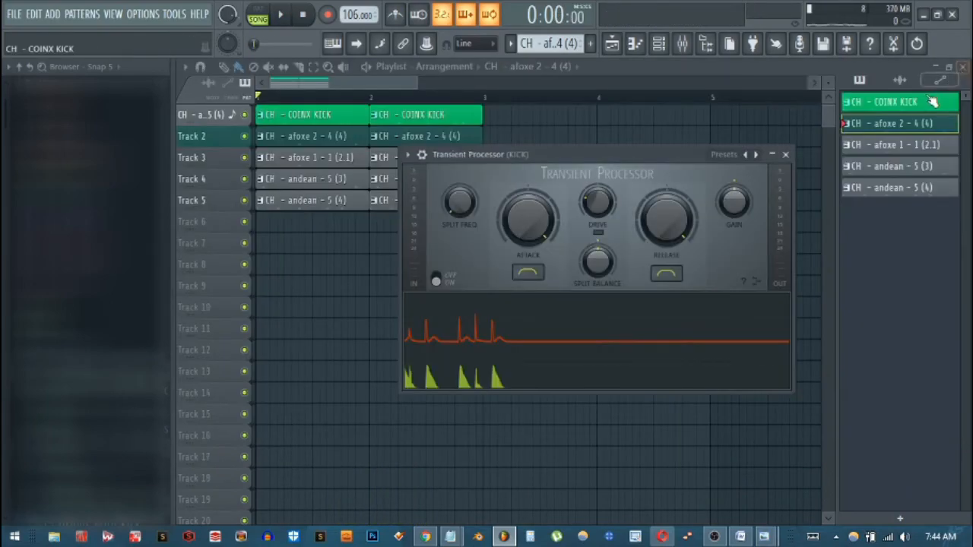
click(785, 154)
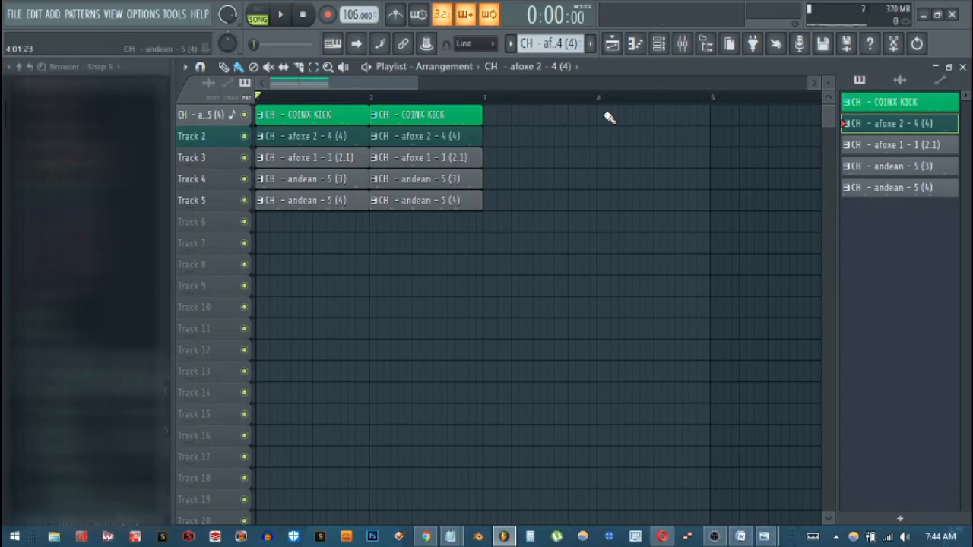
drag(419, 83, 813, 86)
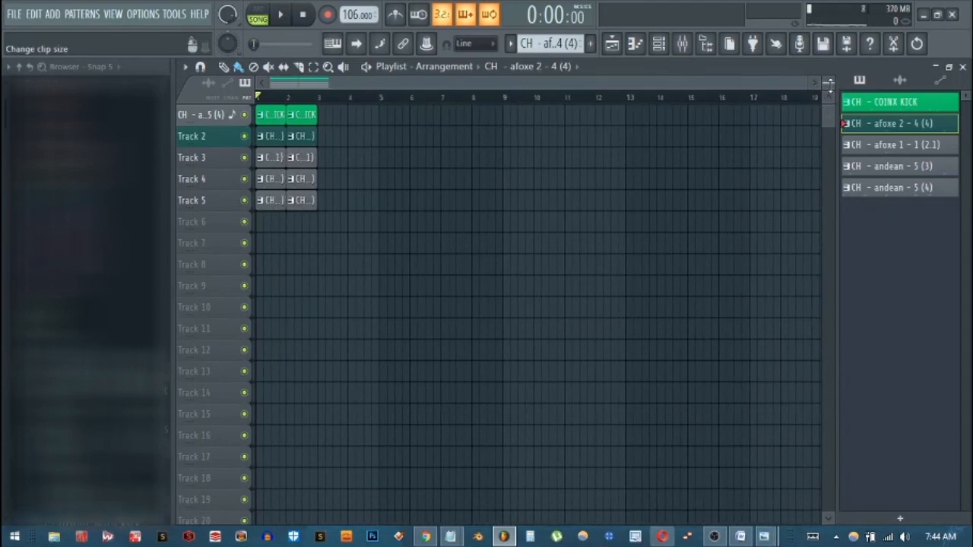
drag(829, 83, 829, 92)
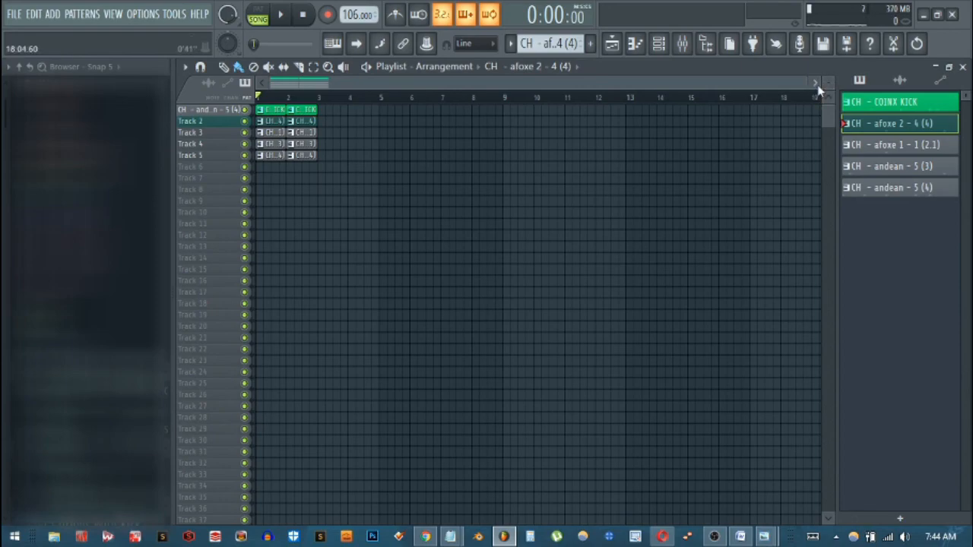